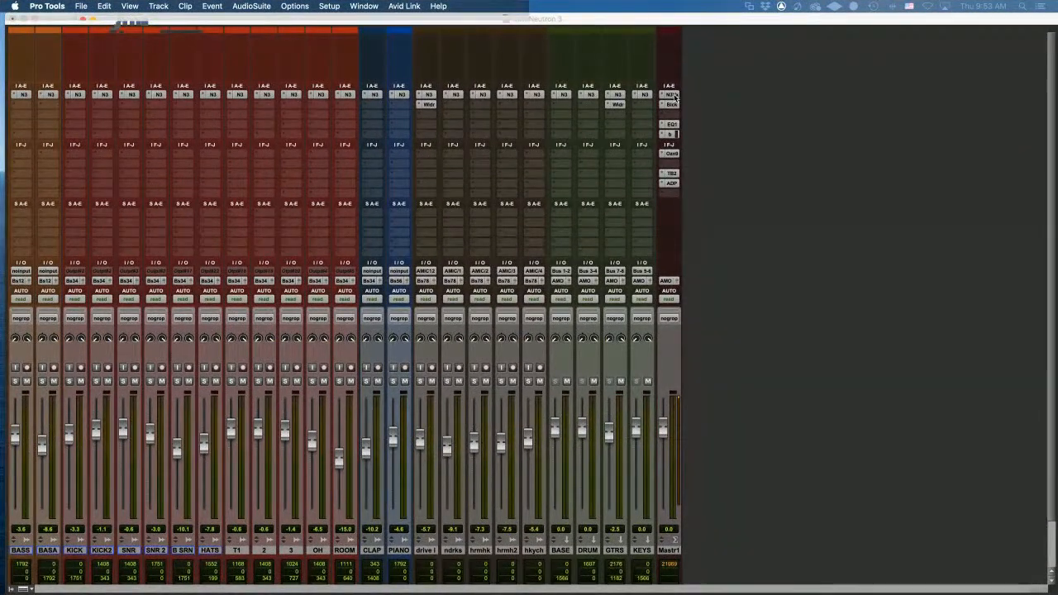
Start Neutron's mix assistant on the master and include tracks 2, 3, B SRN, BASS and KICK
left_click(673, 97)
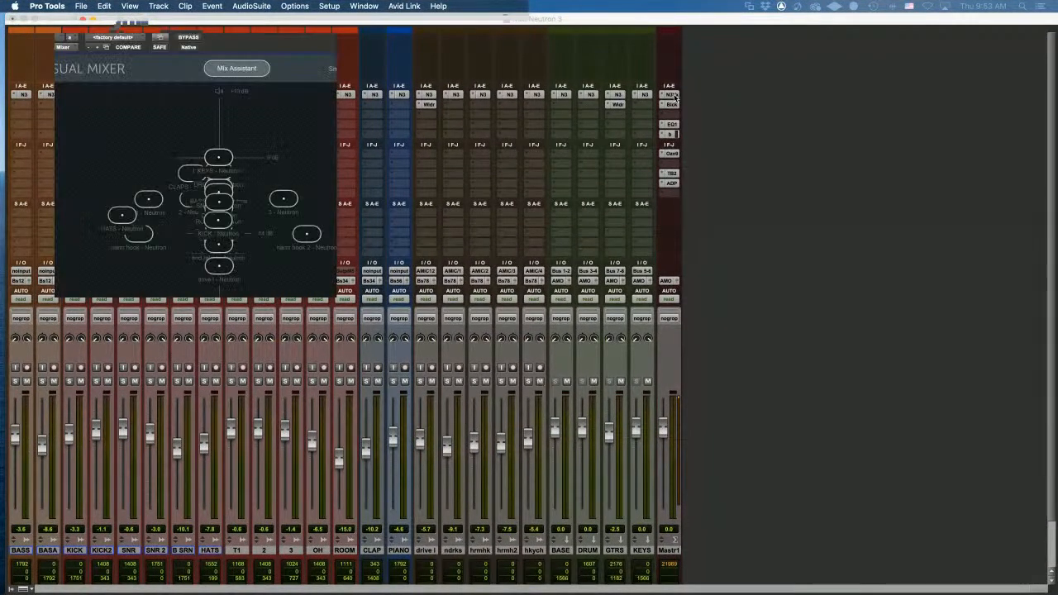
left_click(235, 70)
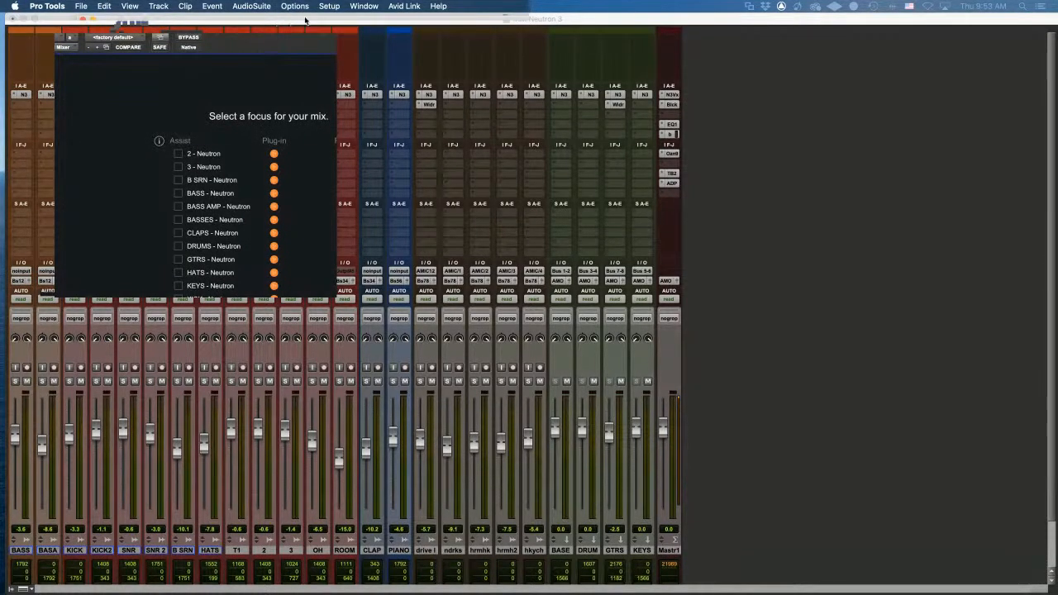
left_click(171, 154)
left_click(171, 167)
left_click(171, 181)
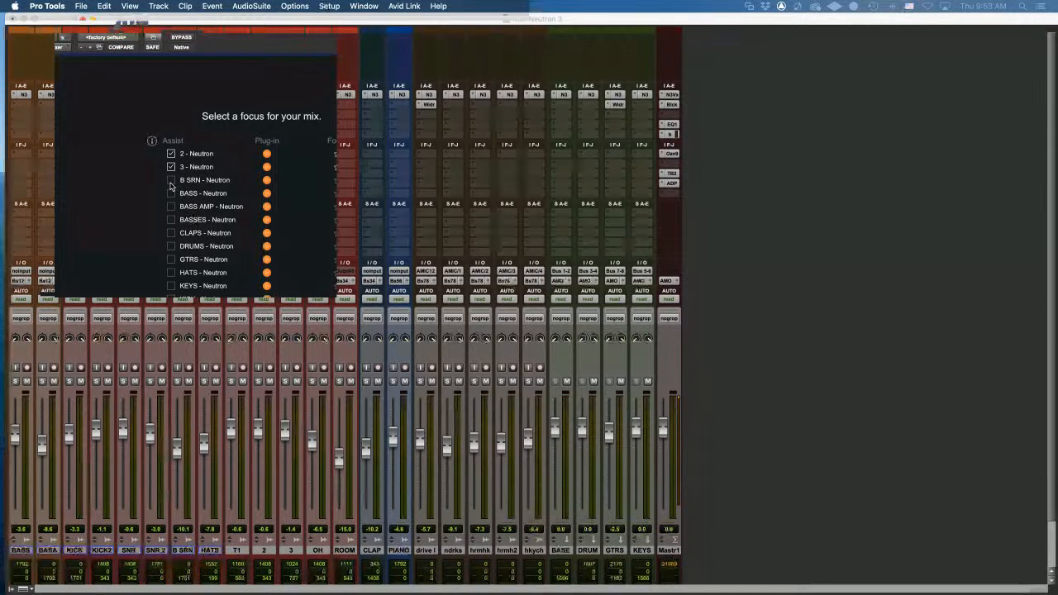
left_click(171, 193)
scroll(165, 243, "down", 6)
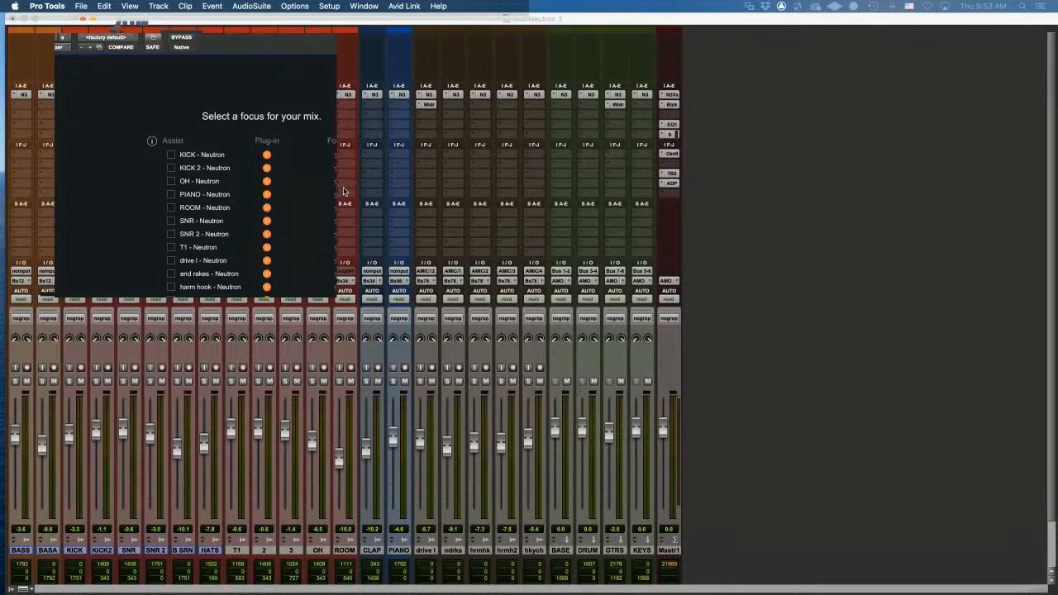
scroll(344, 191, "up", 4)
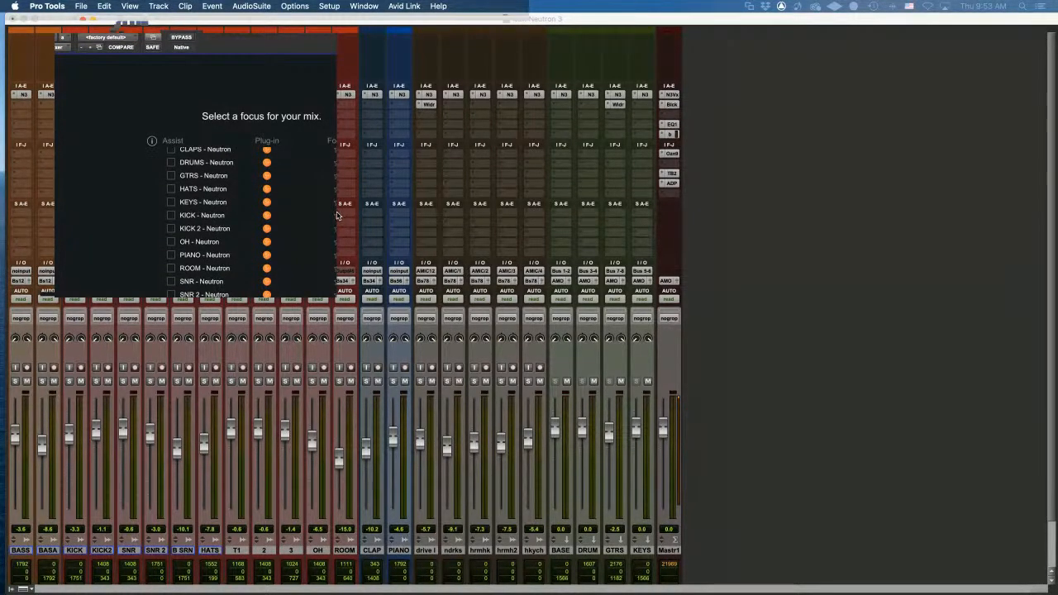
left_click(172, 215)
Add KICK 2, advance, and play the song from the start for the assistant to listen
left_click(172, 229)
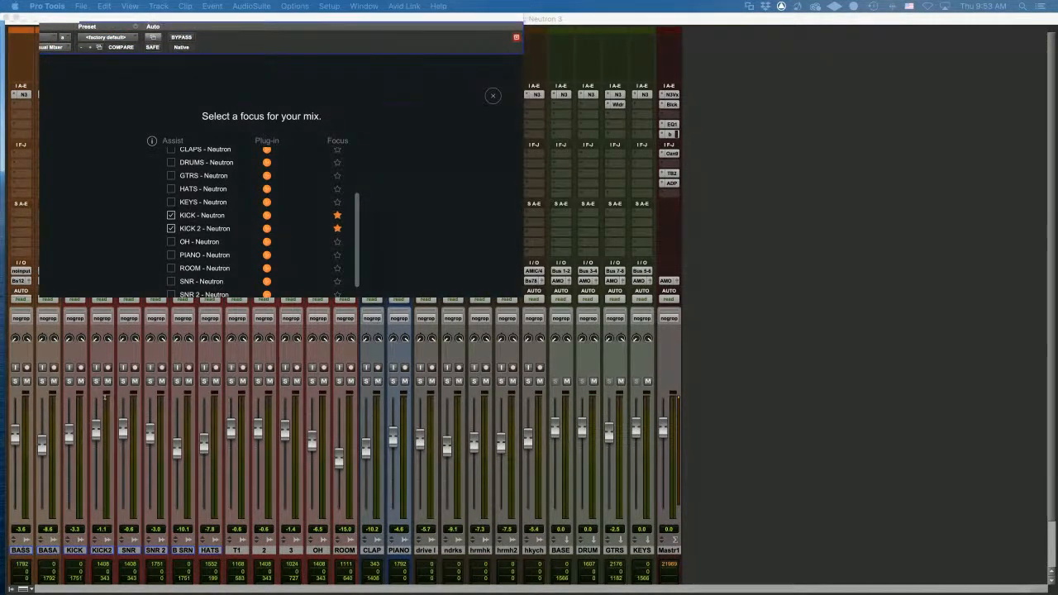
left_click(255, 353)
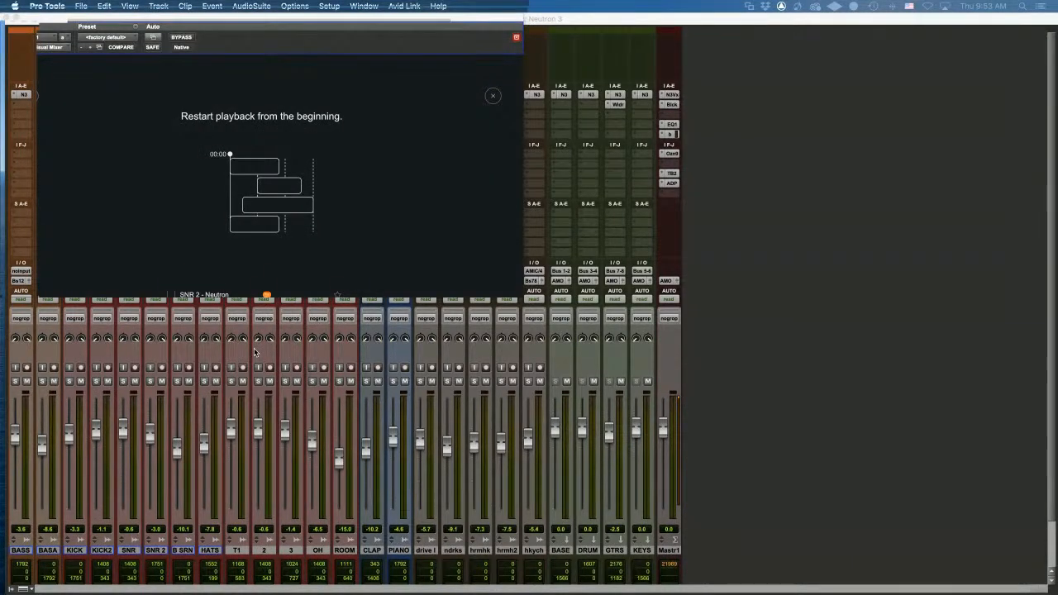
key("Return")
key("space")
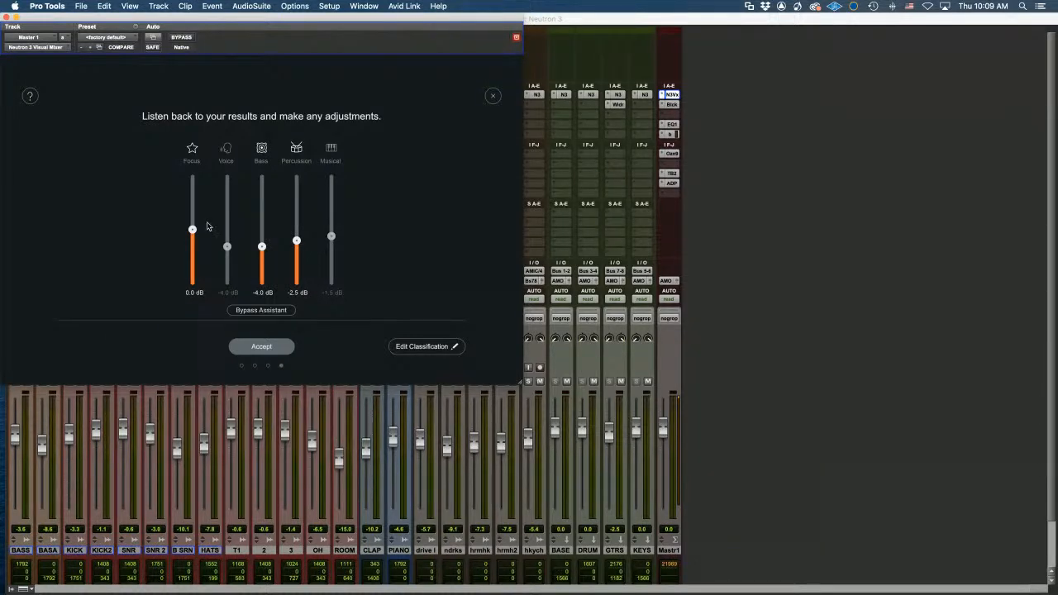
Set Focus to -0.1 dB, keep BASS classified as Bass, and close the Visual Mixer
left_click_drag(193, 232, 192, 231)
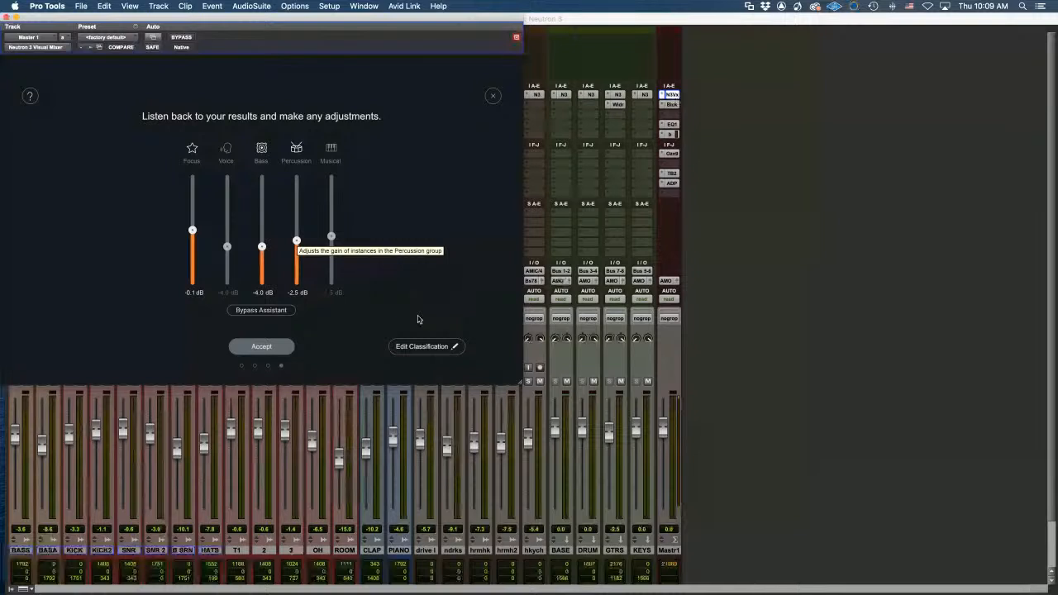
left_click(428, 346)
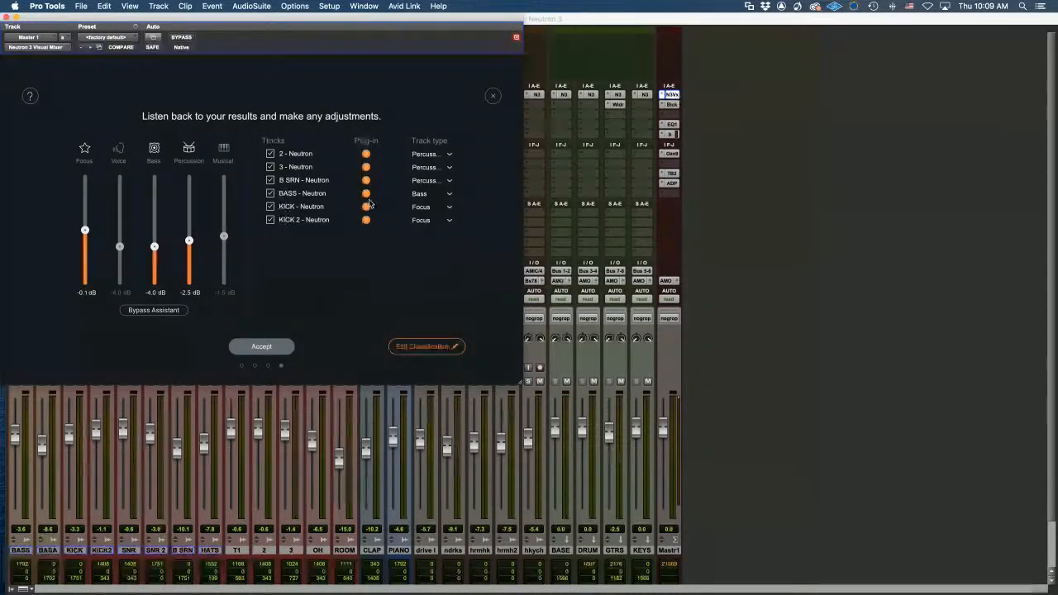
left_click(449, 193)
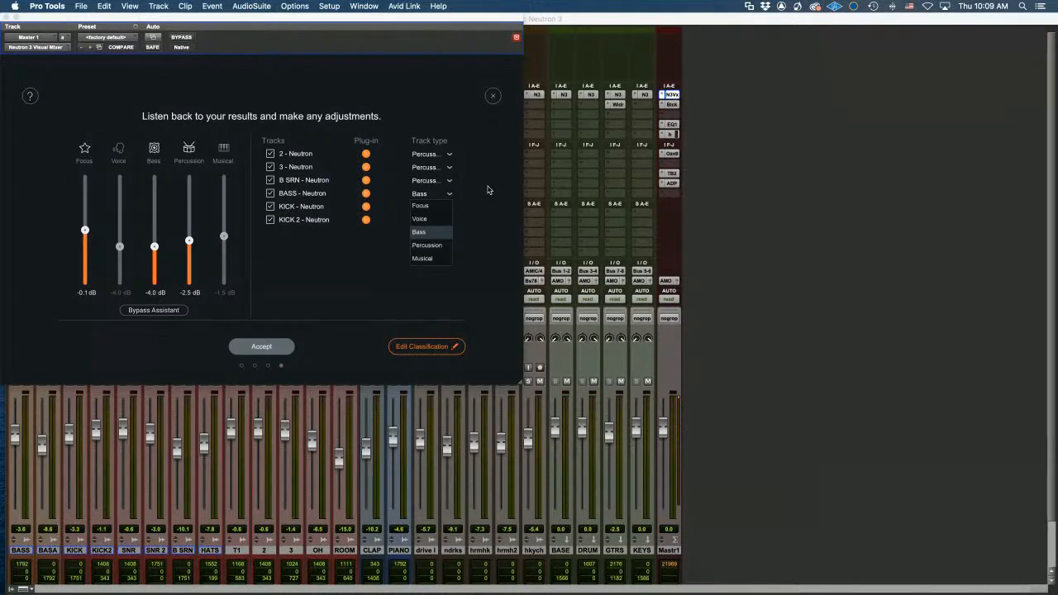
left_click(488, 190)
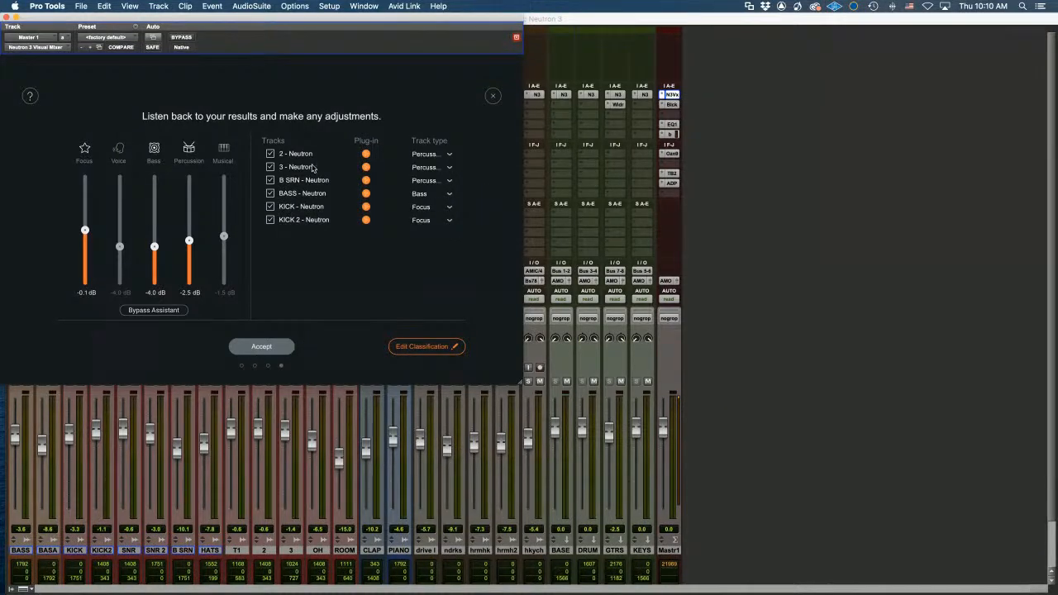
left_click(6, 16)
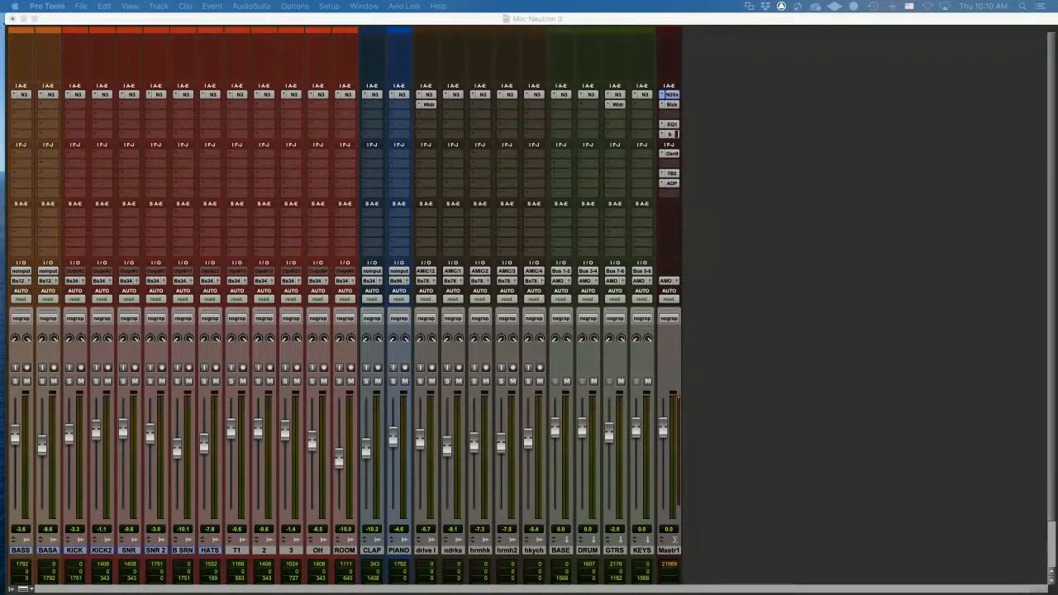
Check the Neutron inserts on BASS and the master, then open Neutron on BASS AMP
left_click(24, 96)
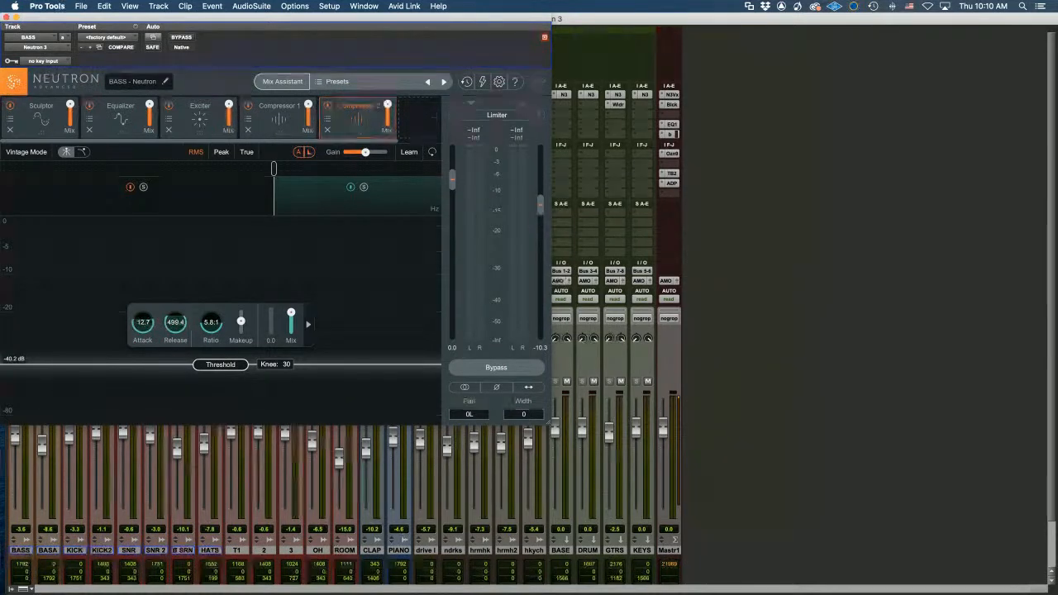
left_click(7, 17)
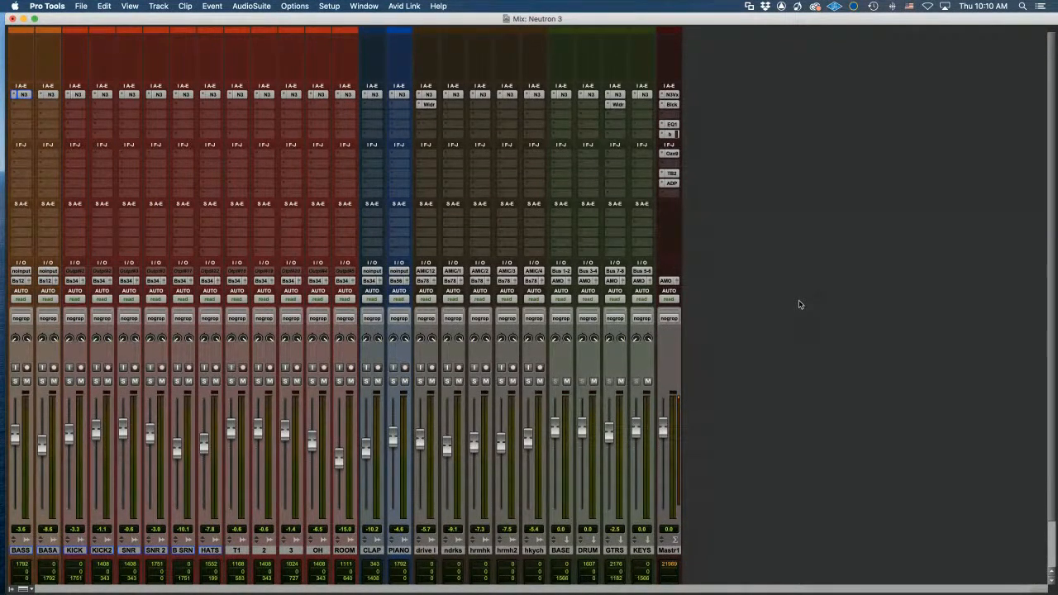
left_click(674, 96)
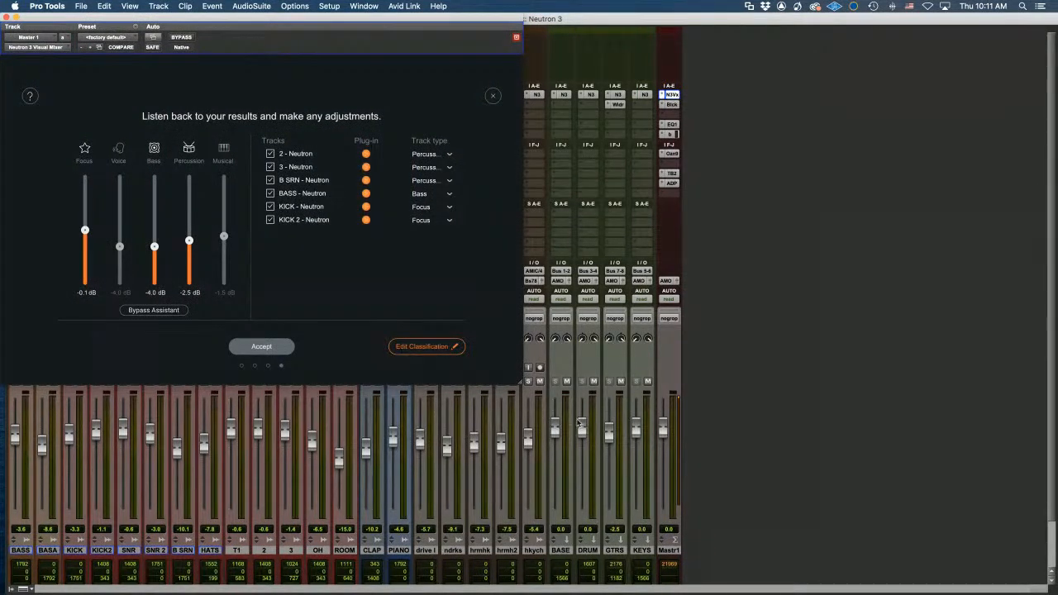
left_click(5, 16)
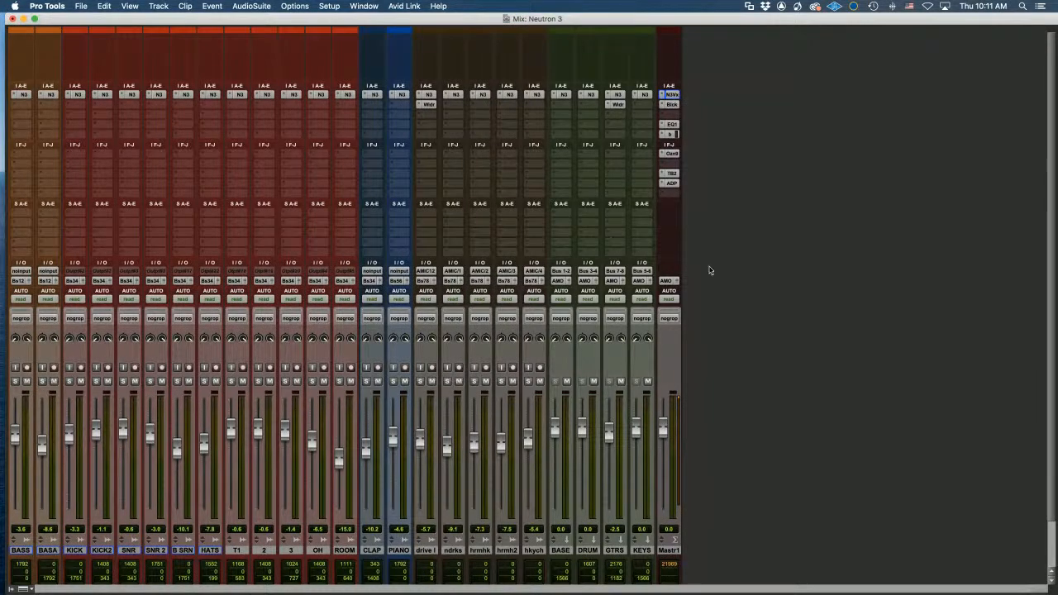
left_click(53, 96)
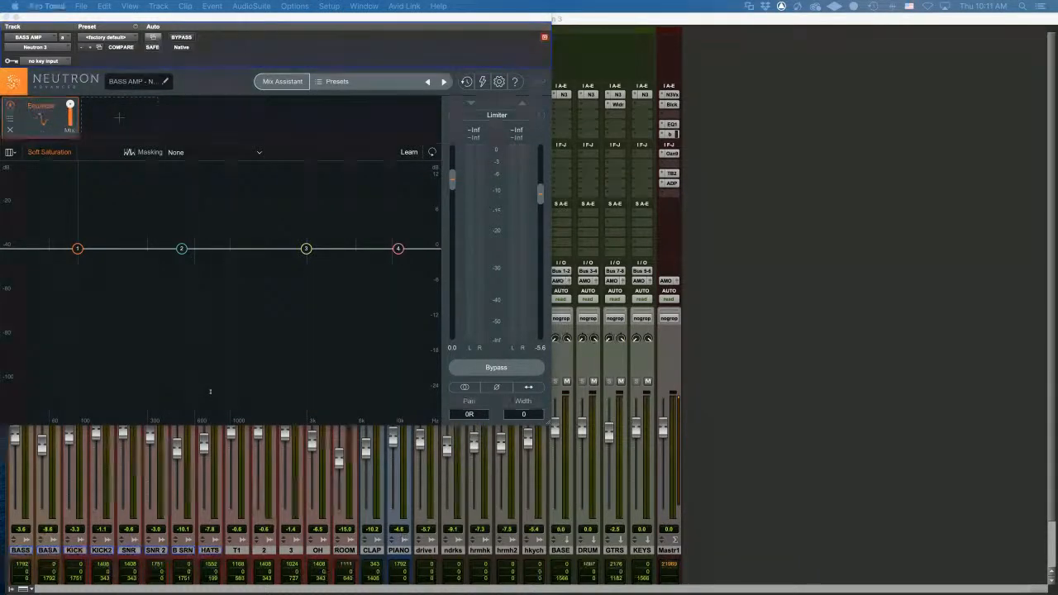
Set up Track Enhance for BASS AMP with instrument Bass, Balanced style, Medium intensity
left_click_drag(336, 30, 544, 32)
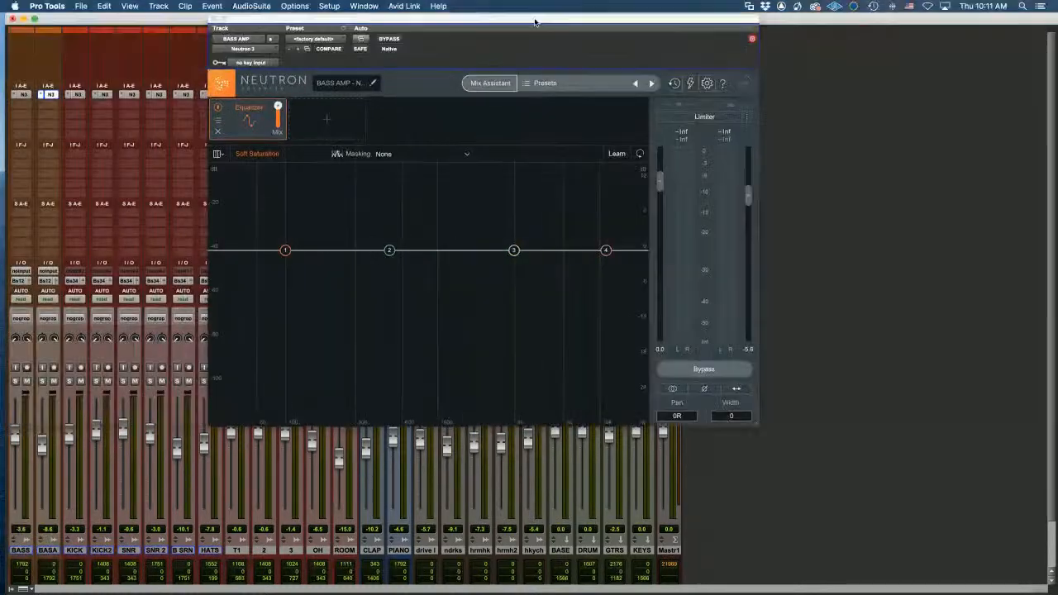
left_click(496, 84)
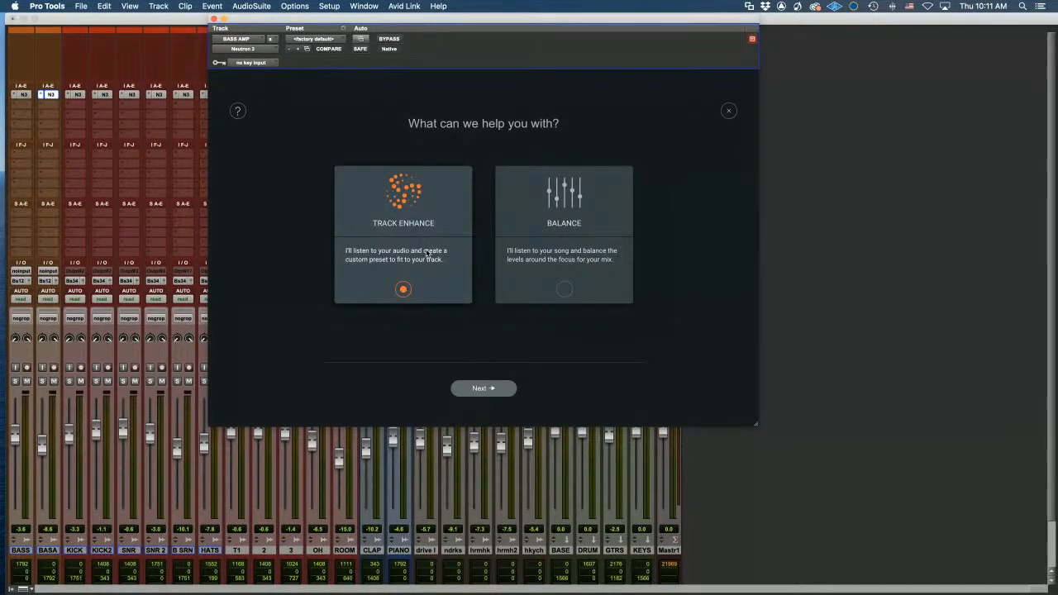
left_click(548, 251)
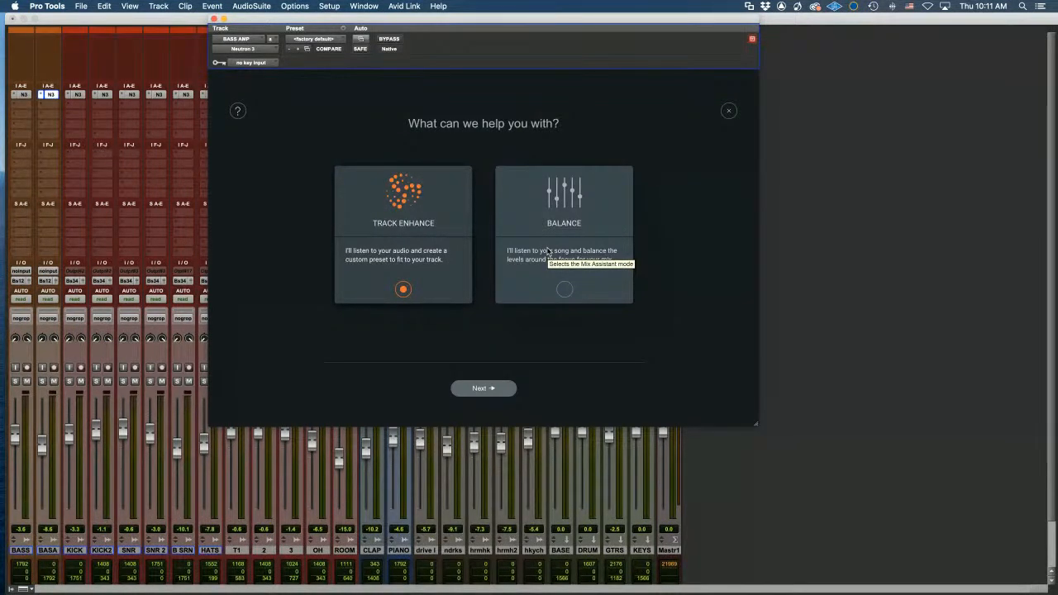
left_click(495, 388)
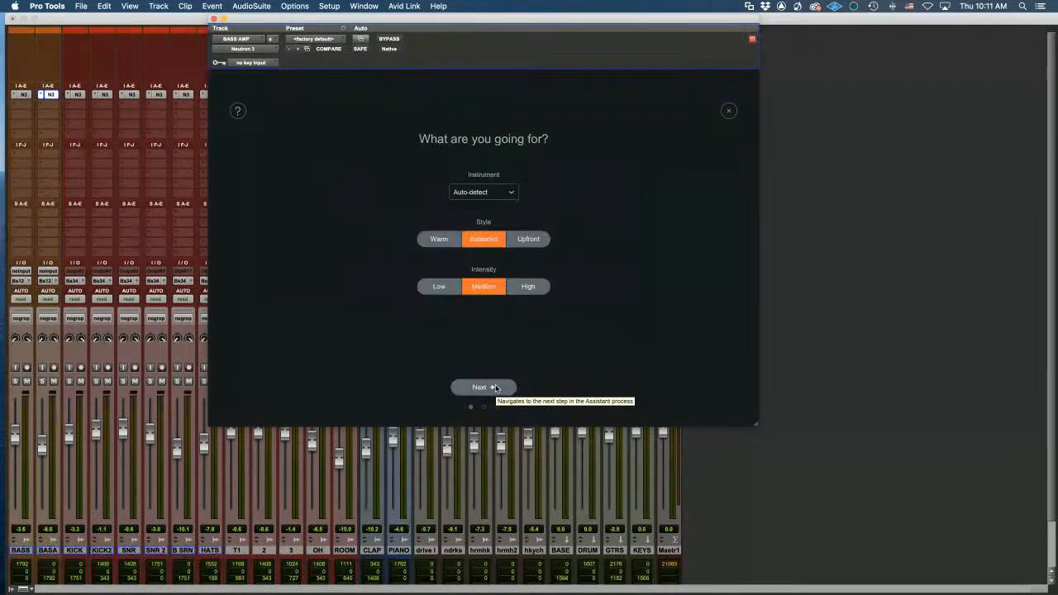
left_click(499, 199)
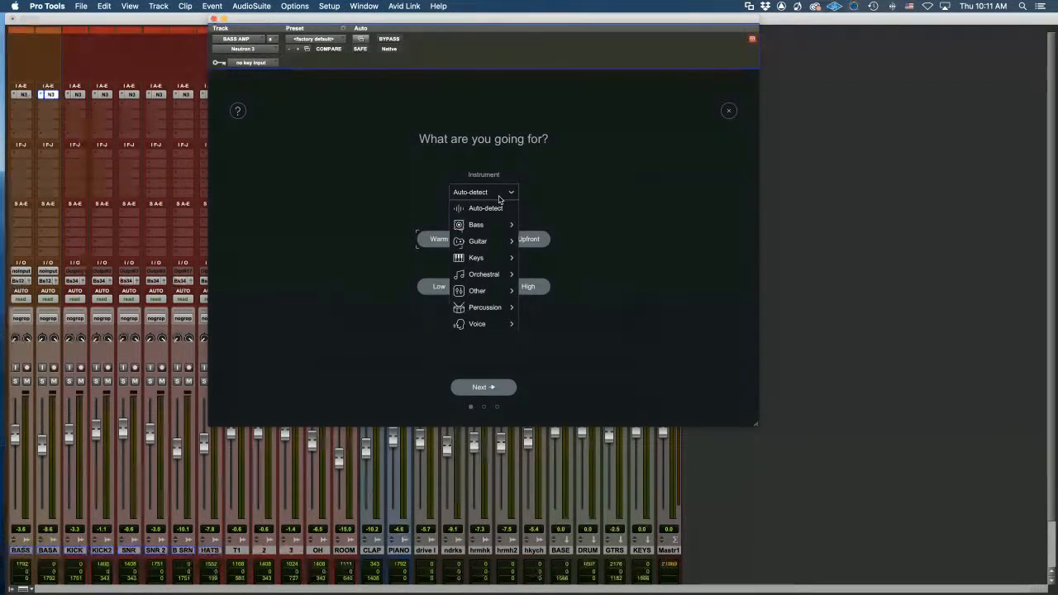
mouse_move(488, 227)
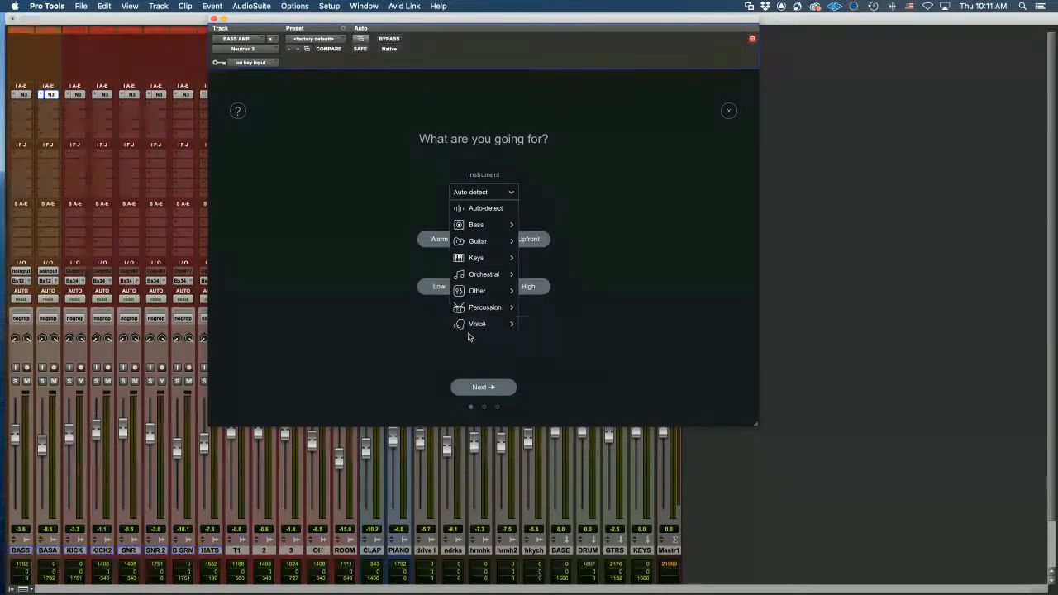
mouse_move(473, 287)
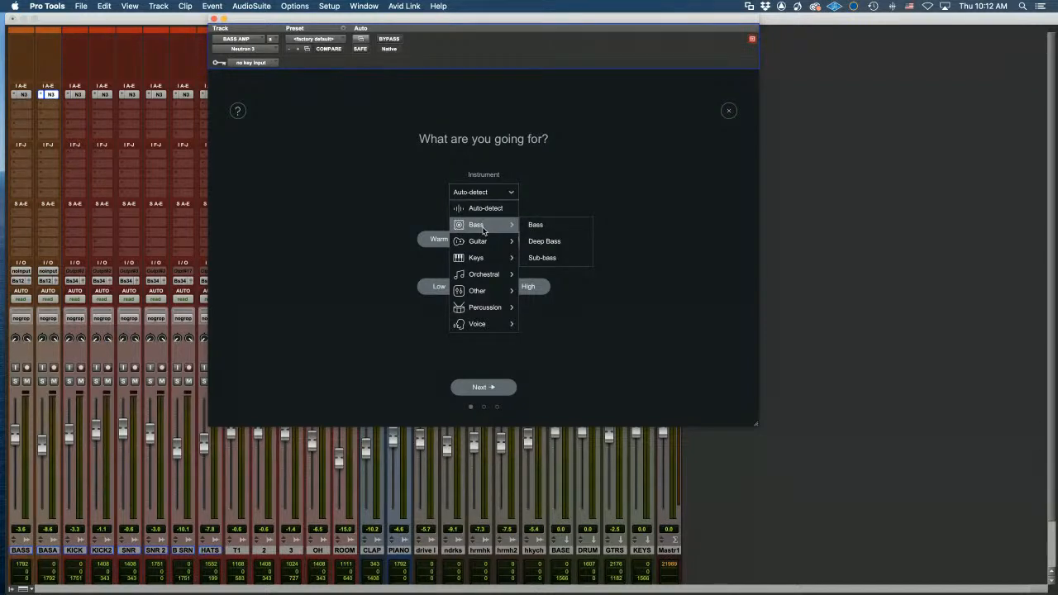
left_click(549, 230)
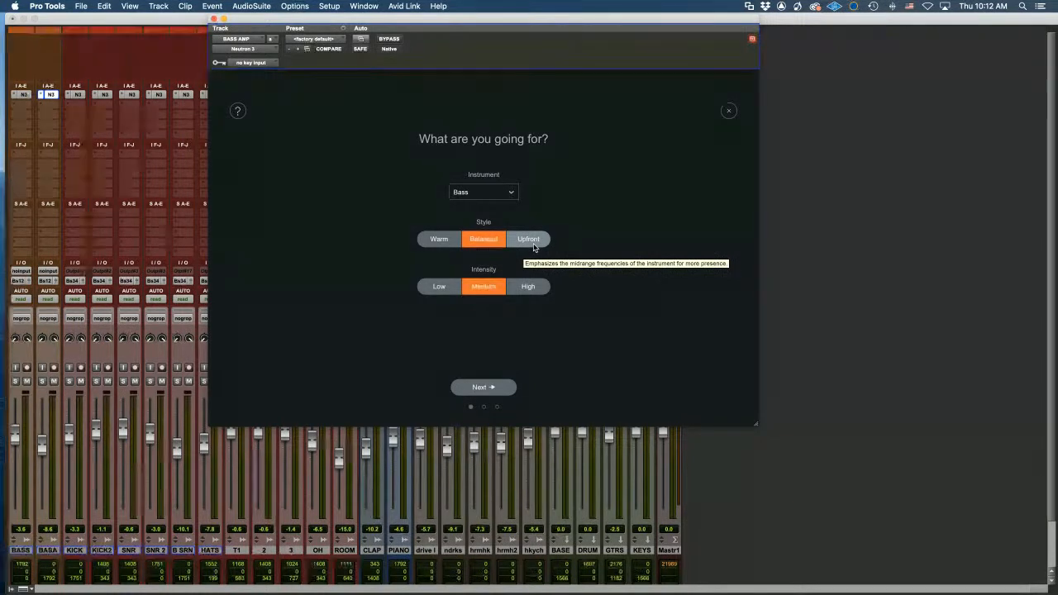
left_click(482, 386)
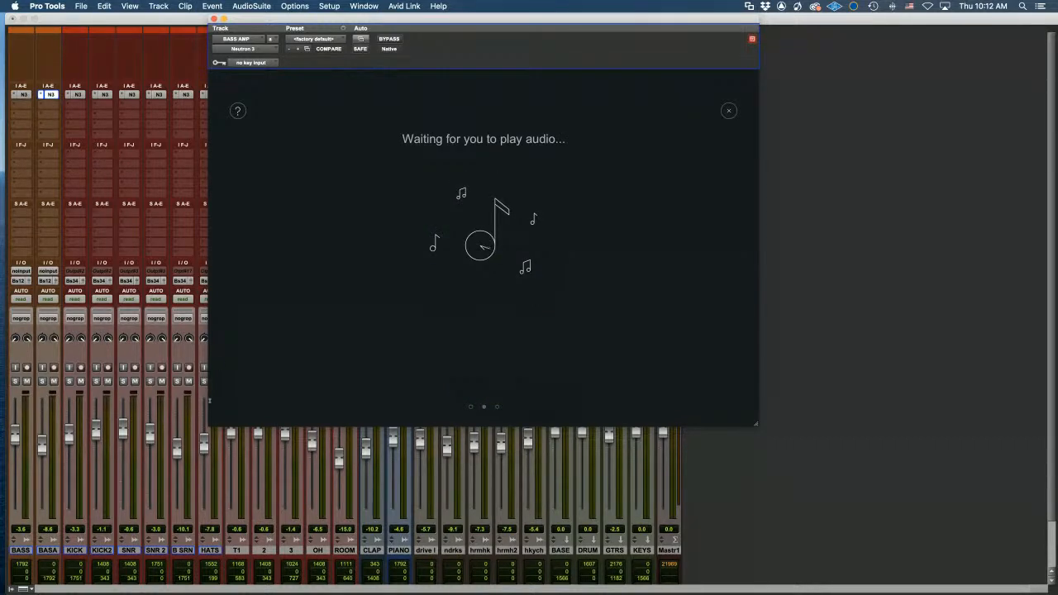
Let the assistant analyse playback, then accept its Sculptor, EQ, Exciter and two-compressor chain
key("space")
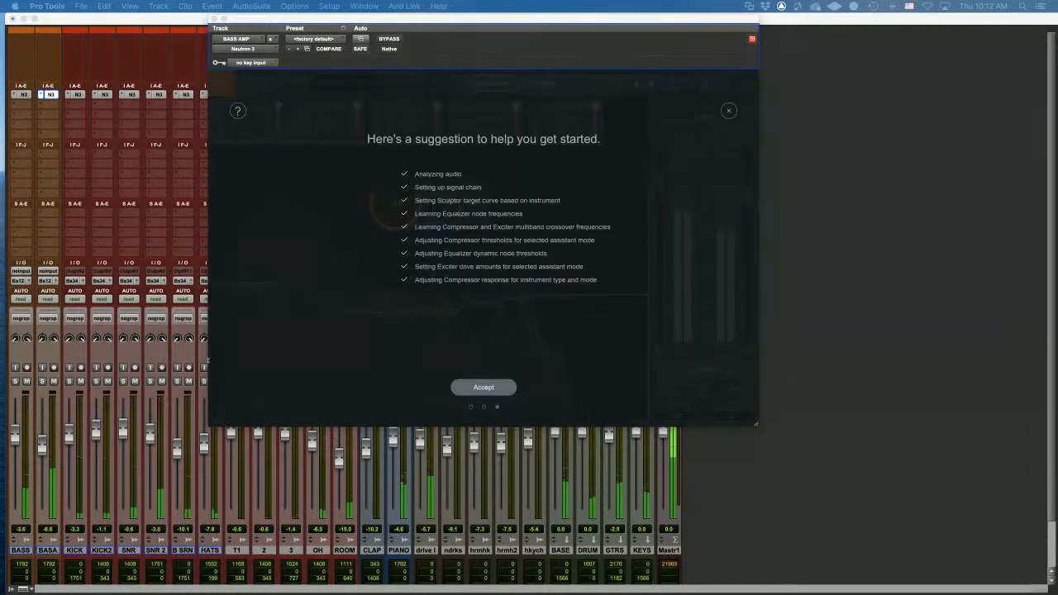
left_click(487, 392)
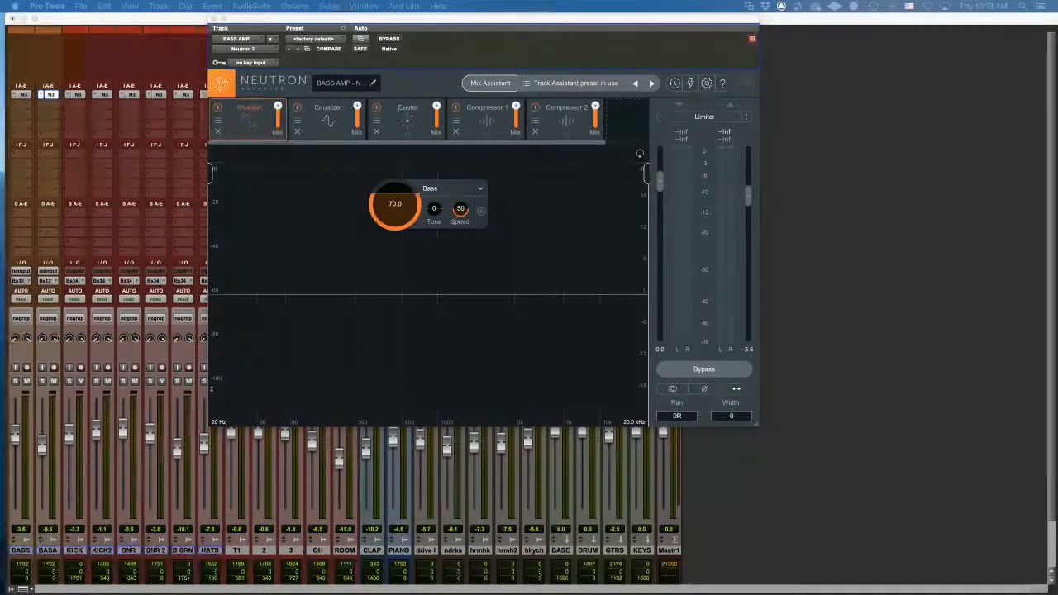
While playing, lower Sculptor Bass amount to 64, audition Tone back to 0, then show the EQ curve
key("space")
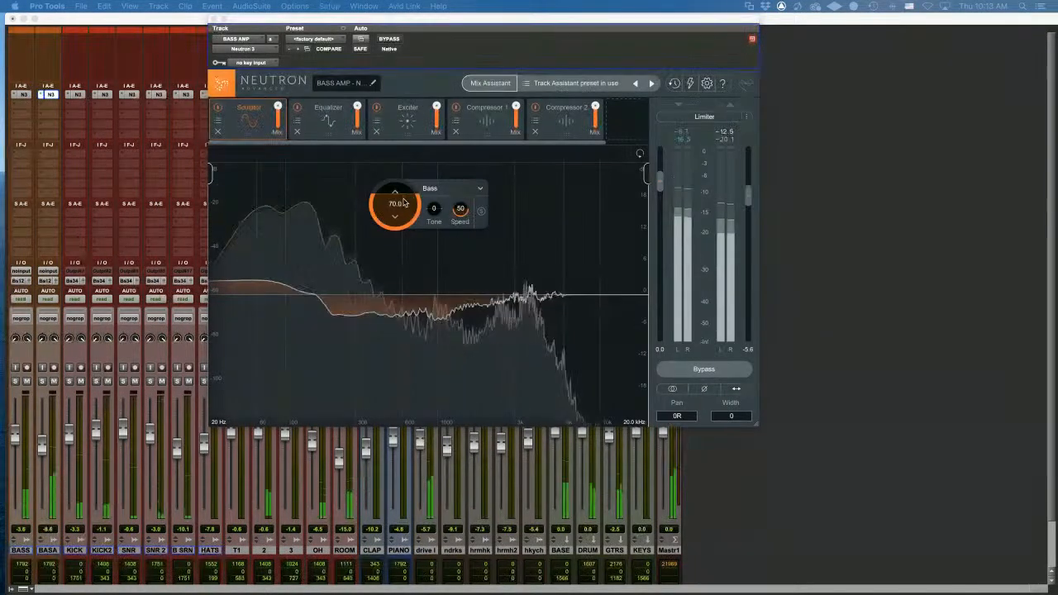
mouse_move(399, 262)
left_mouse_down()
mouse_move(394, 314)
mouse_move(386, 218)
mouse_move(397, 205)
left_mouse_up()
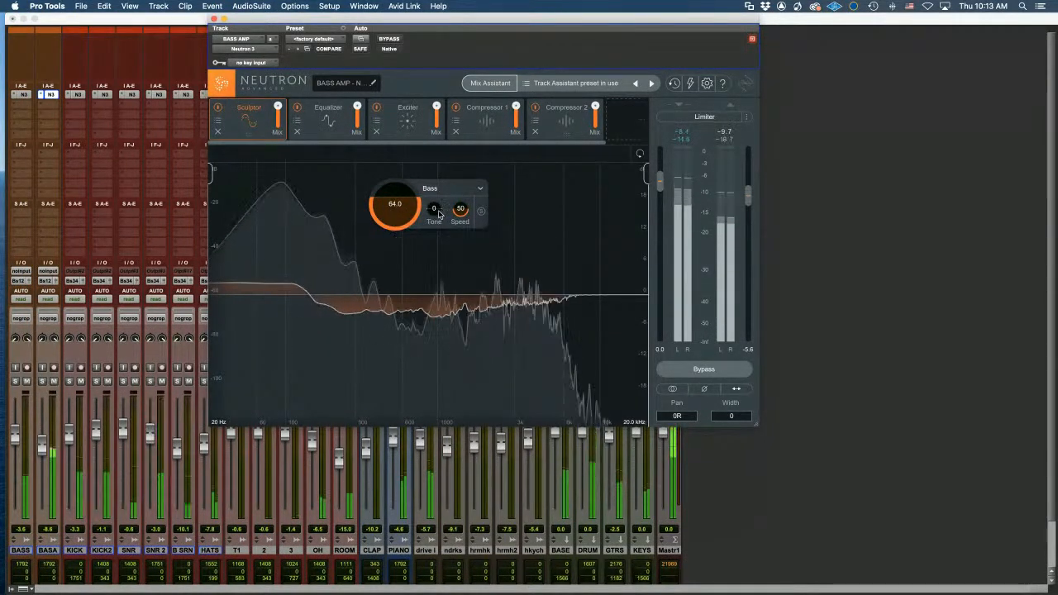
mouse_move(437, 215)
left_mouse_down()
mouse_move(430, 272)
mouse_move(433, 194)
left_mouse_up()
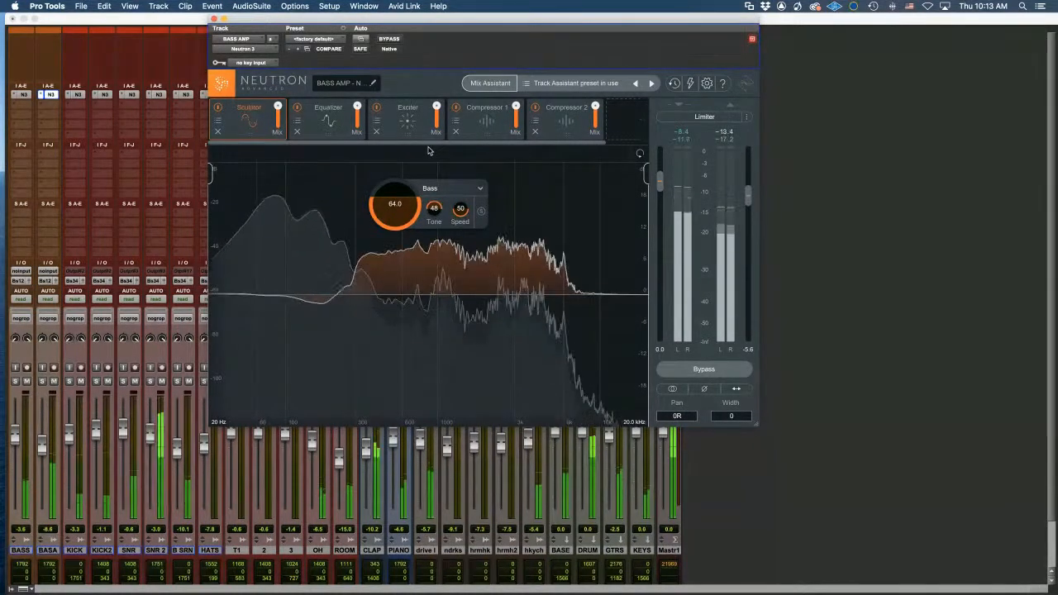
mouse_move(426, 167)
left_mouse_down()
mouse_move(410, 285)
mouse_move(415, 216)
left_mouse_up()
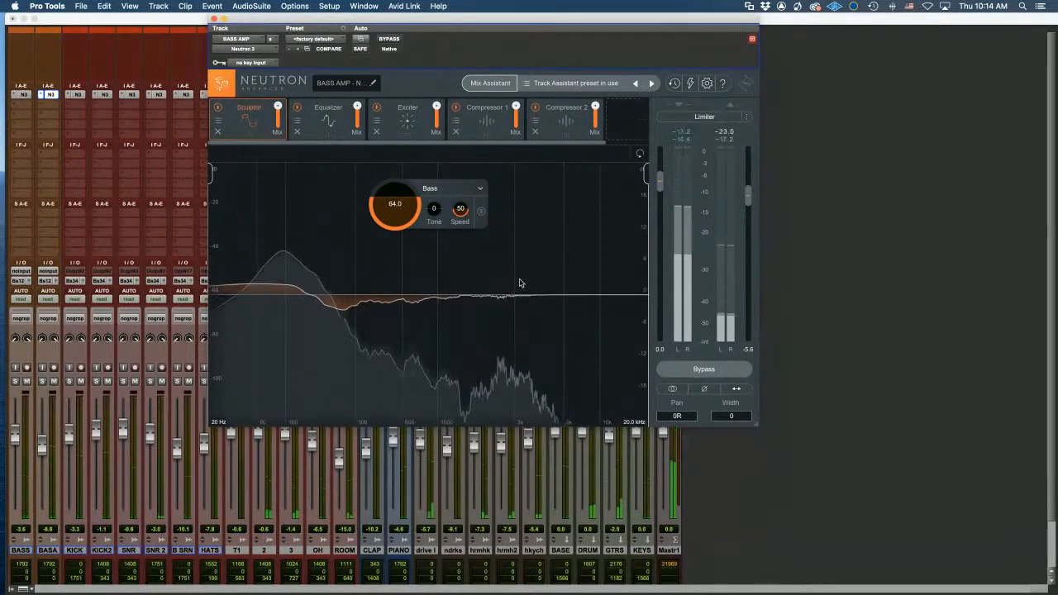
key("space")
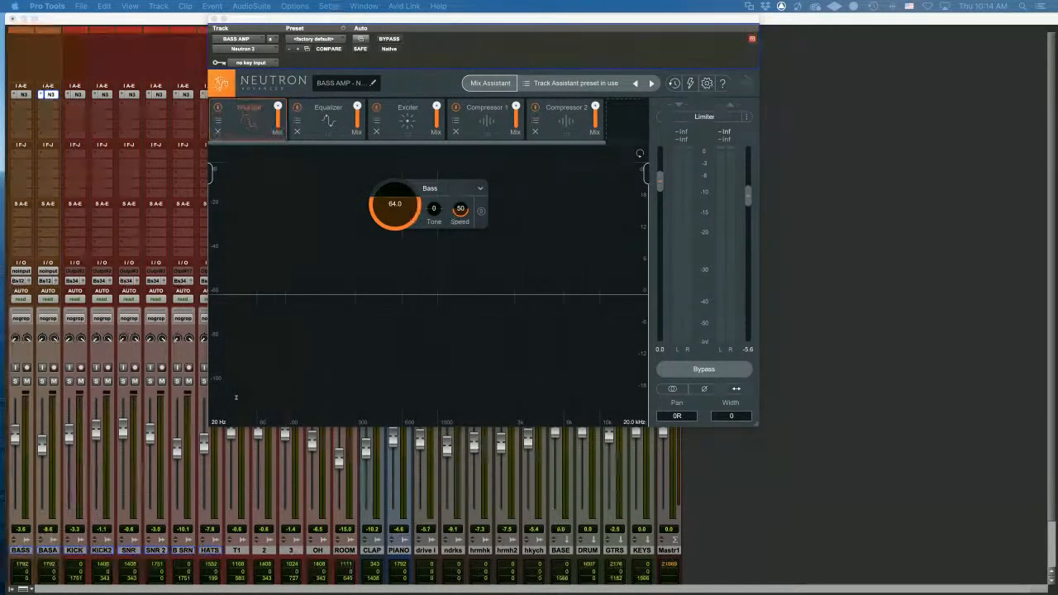
left_click(346, 118)
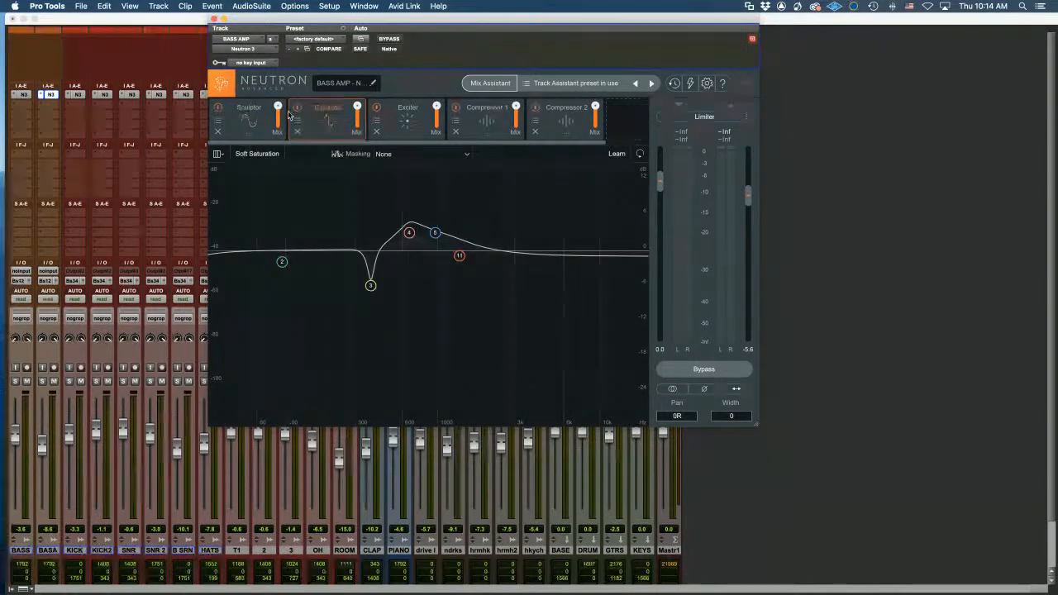
left_click(254, 117)
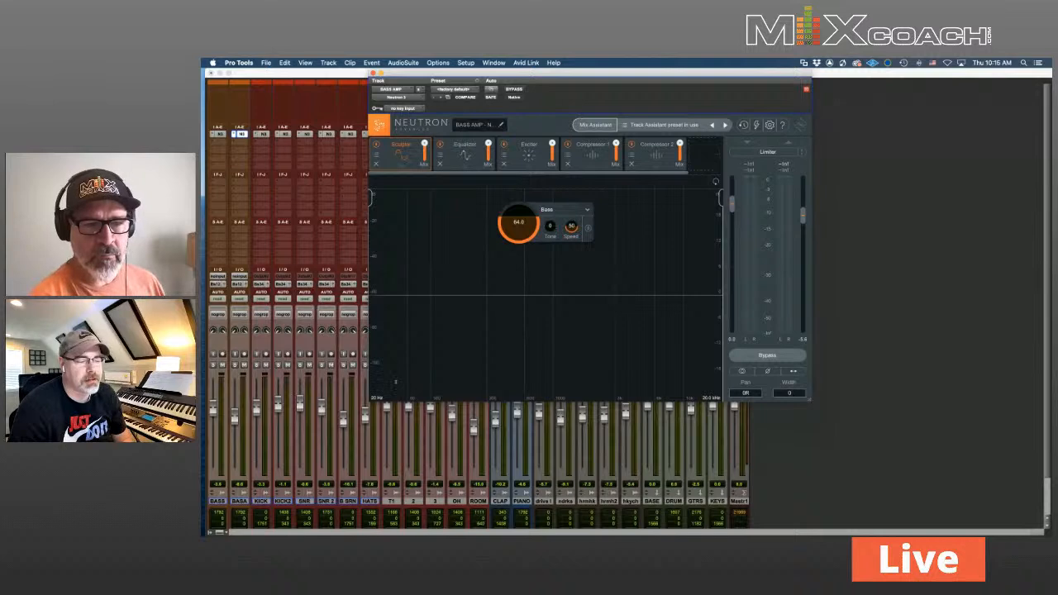
left_click(463, 145)
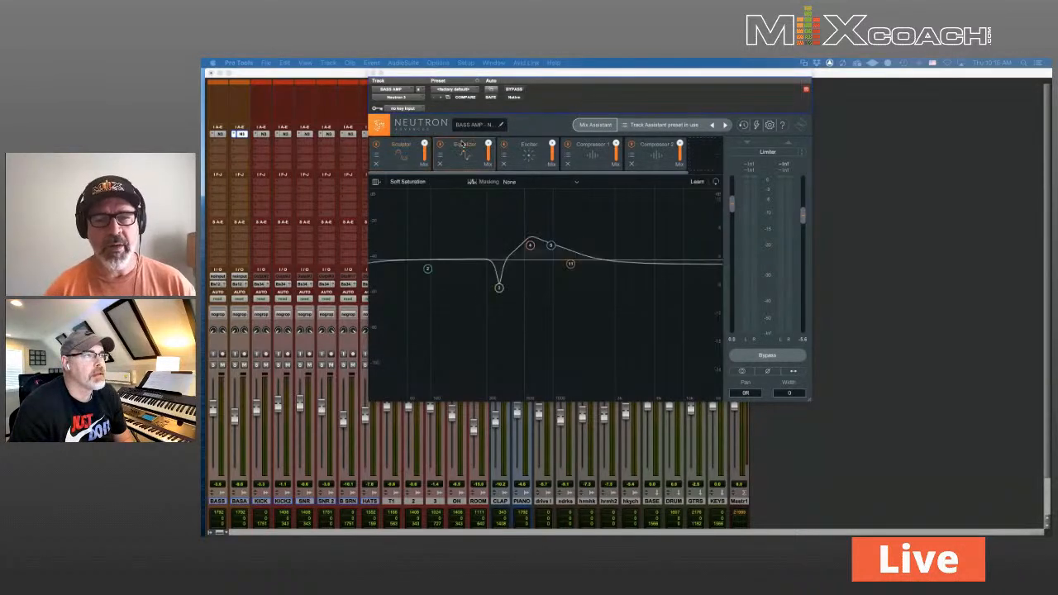
Switch Neutron back to the Sculptor's Bass view (Bass 64.0, Tone 0, Speed 50)
left_click(403, 158)
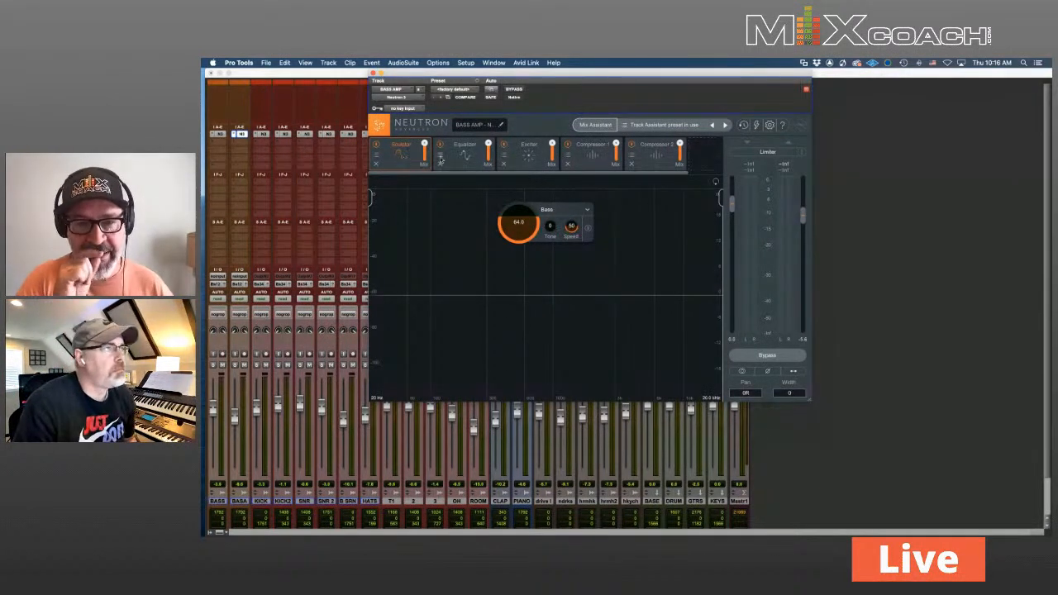
In the BASS AMP Equalizer, select KICK 2 - Neutron as the masking source
left_click(451, 160)
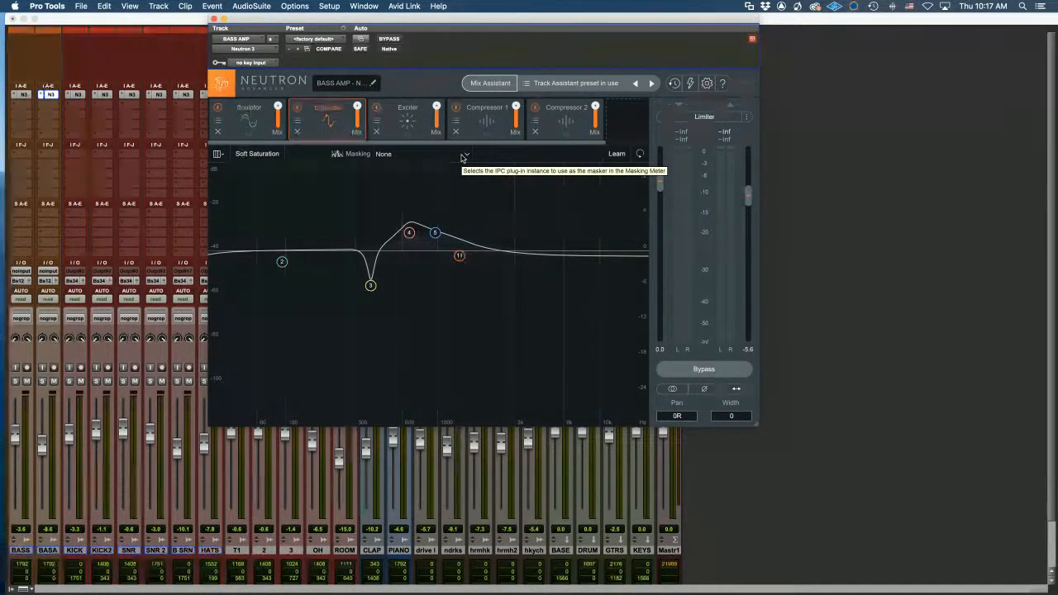
left_click(464, 156)
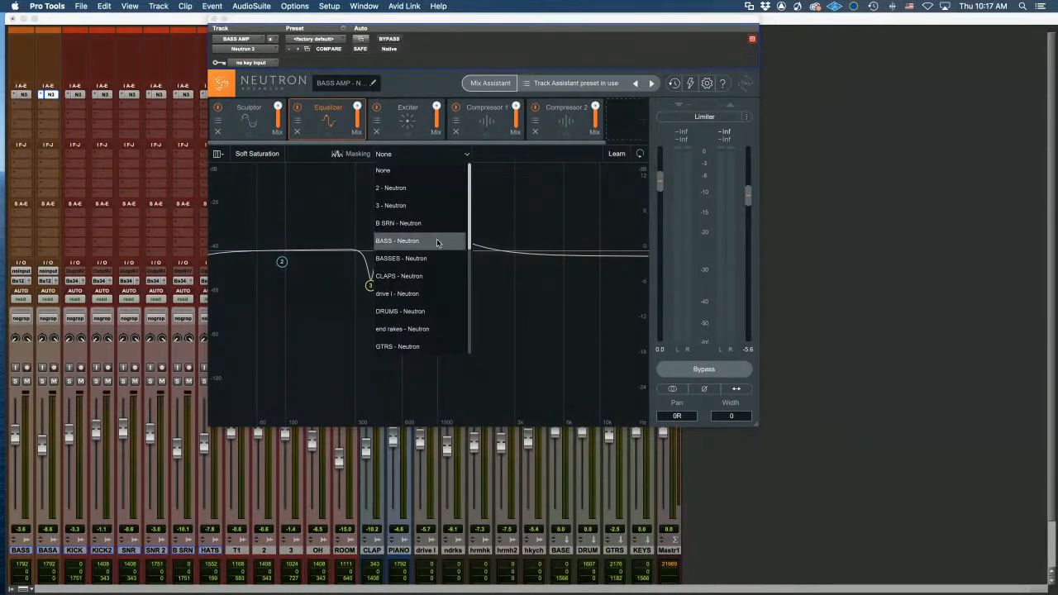
scroll(435, 320, "down", 3)
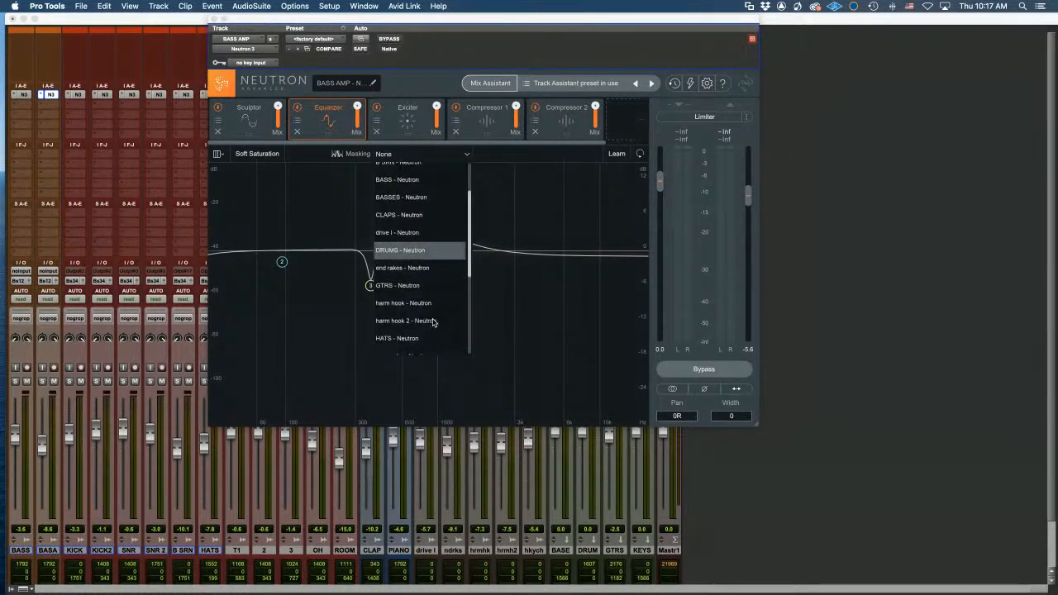
scroll(433, 320, "down", 4)
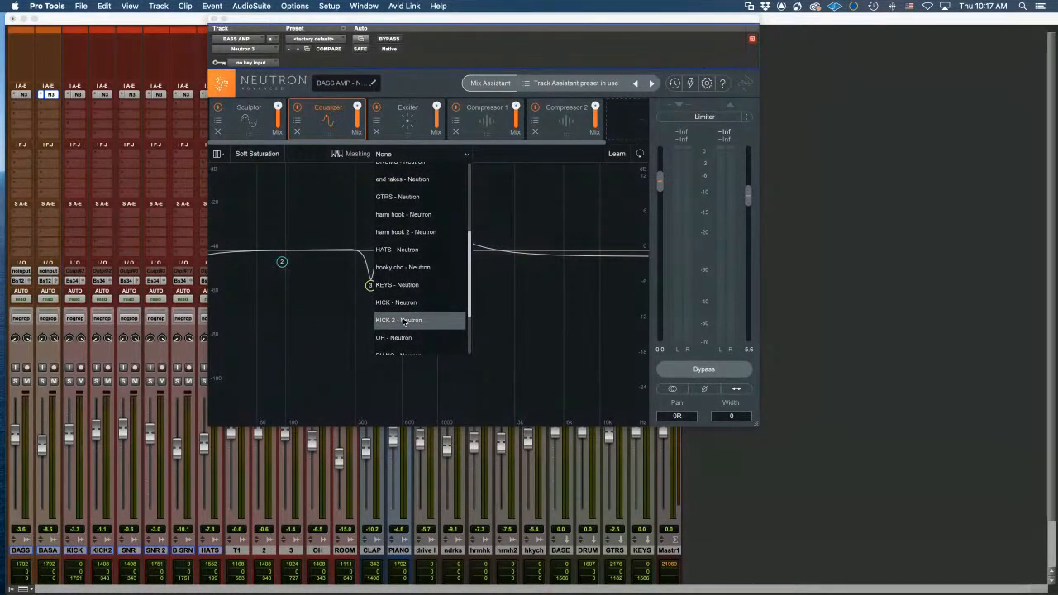
left_click(403, 321)
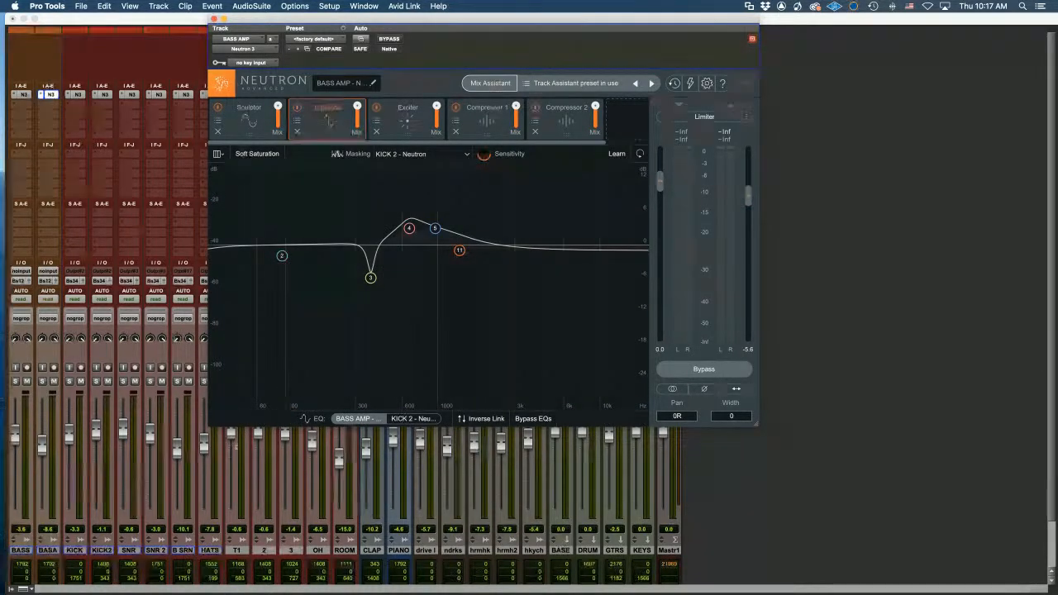
Play the mix, raise masking sensitivity to shade clash zones, and display KICK 2's EQ curve
key("space")
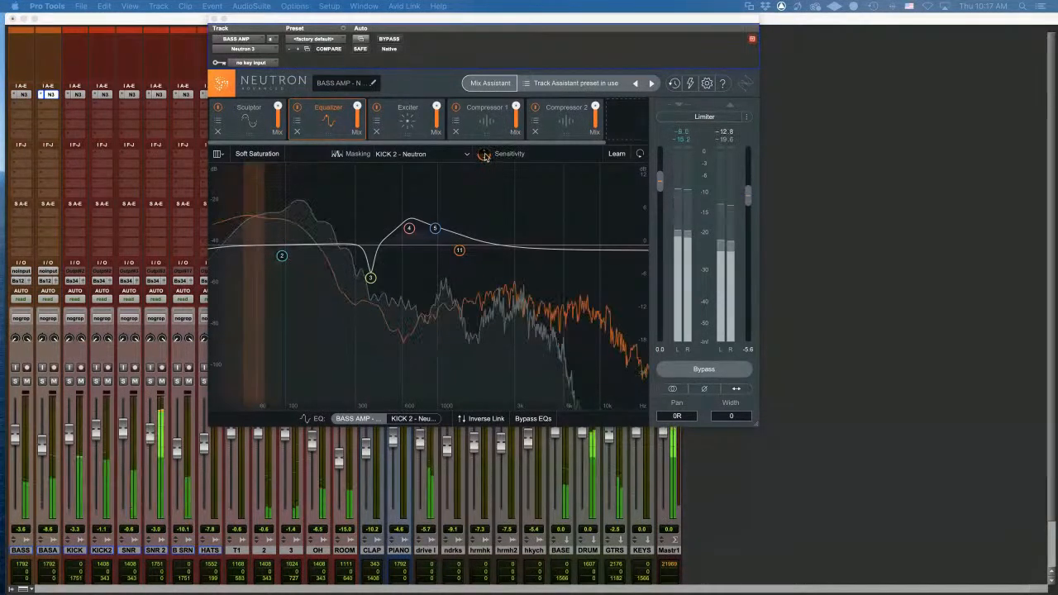
left_click_drag(485, 142, 485, 47)
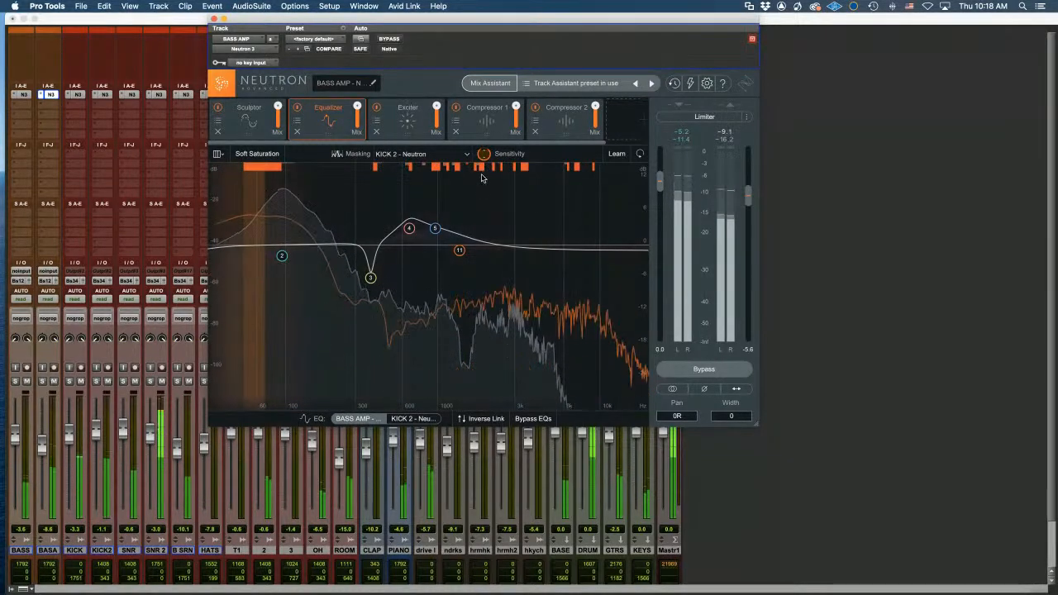
left_click(419, 421)
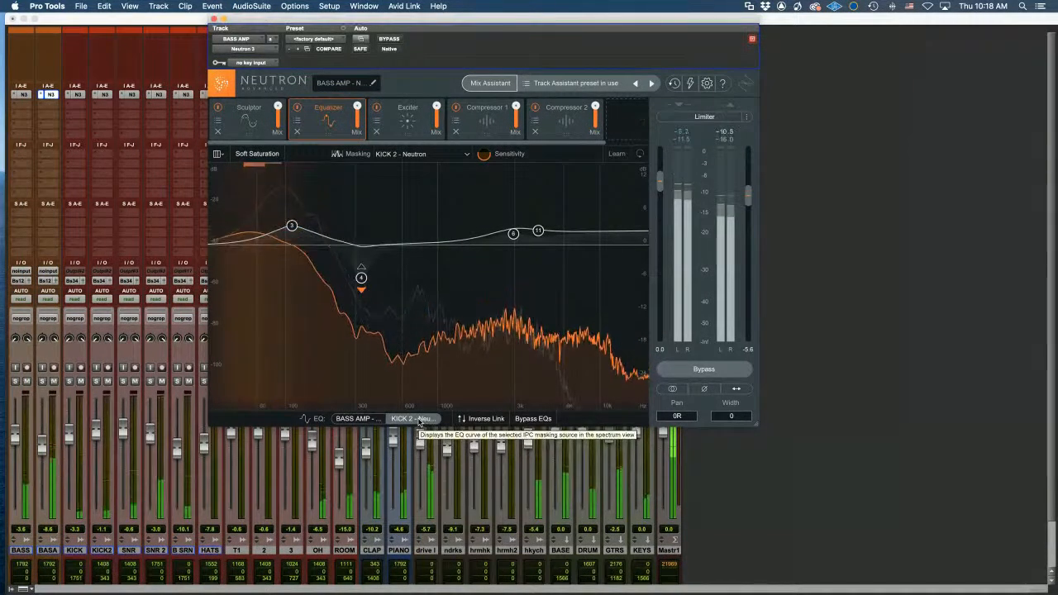
Add a flat highpass to the KICK 2 EQ and lower its cutoff to about 24-26 Hz
left_click(358, 420)
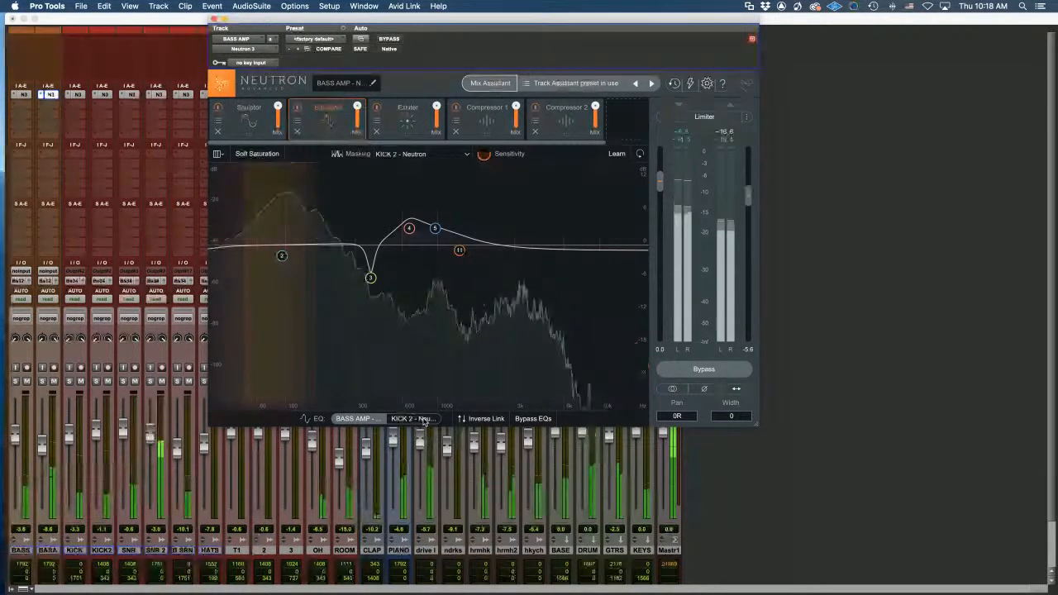
left_click(424, 420)
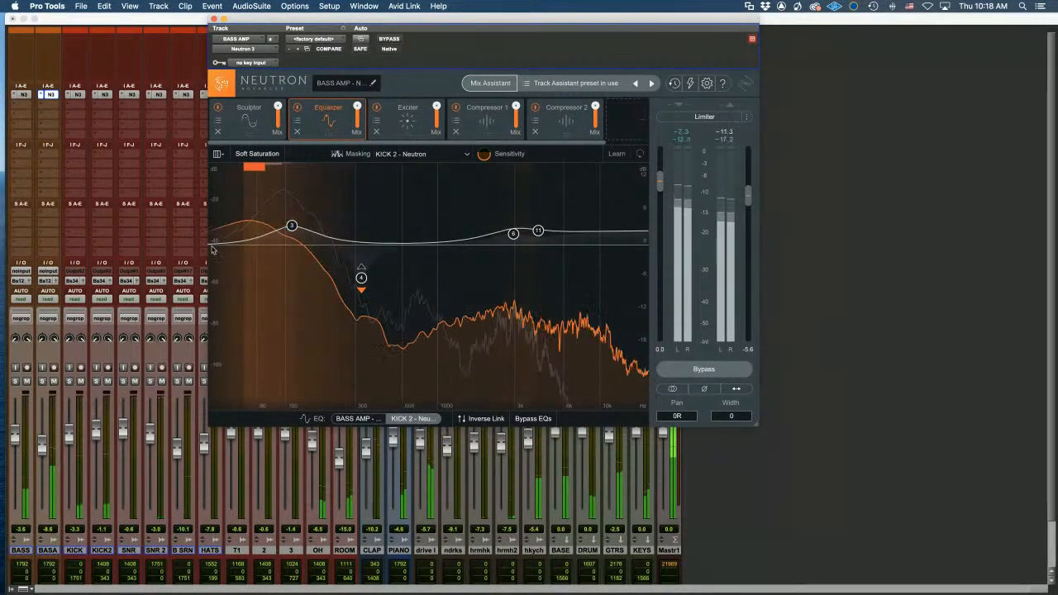
left_click_drag(210, 248, 263, 248)
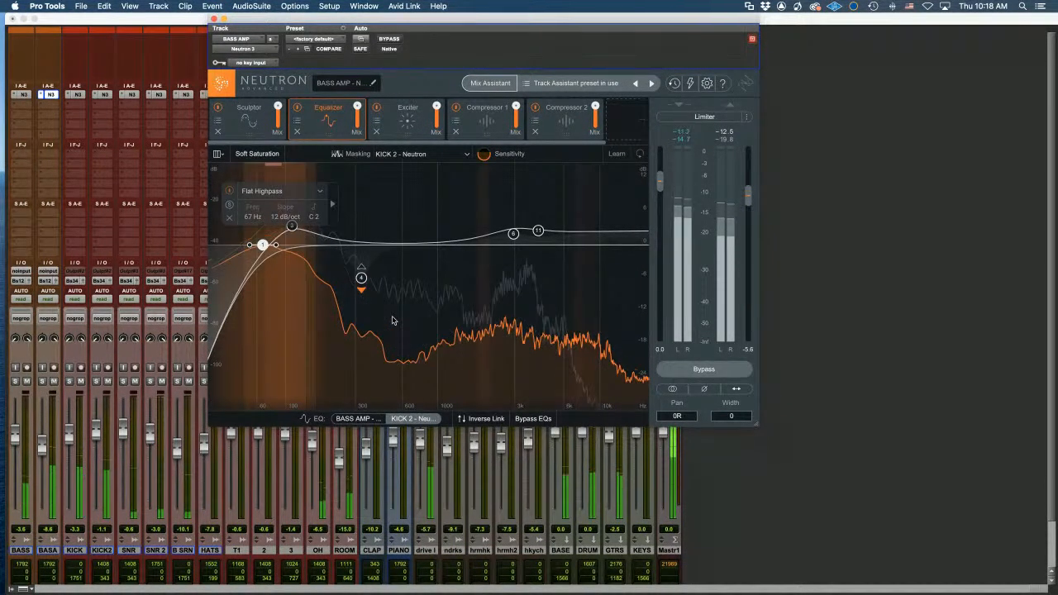
key("space")
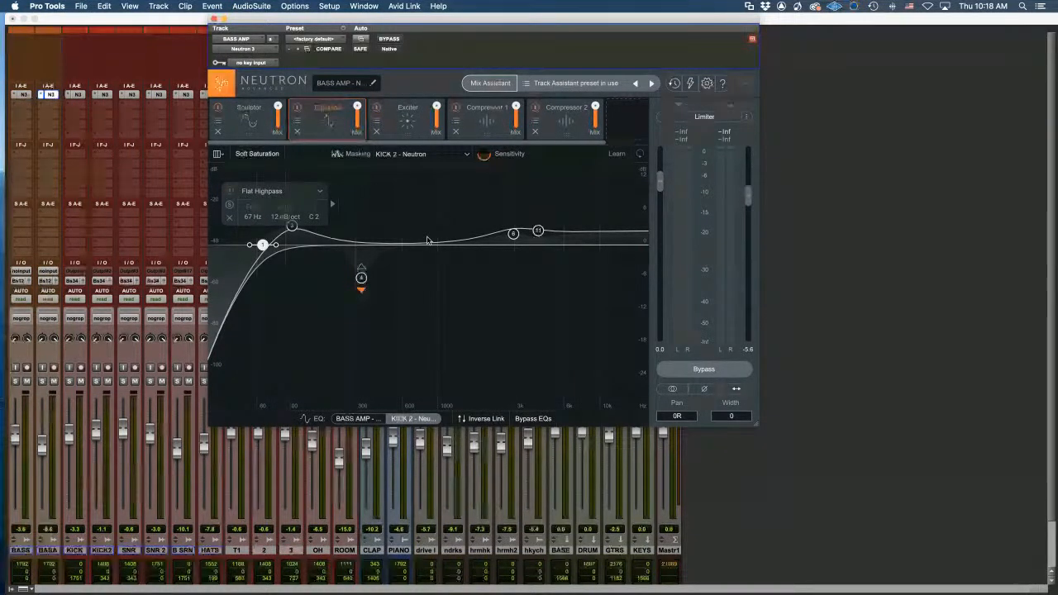
left_click_drag(262, 247, 220, 251)
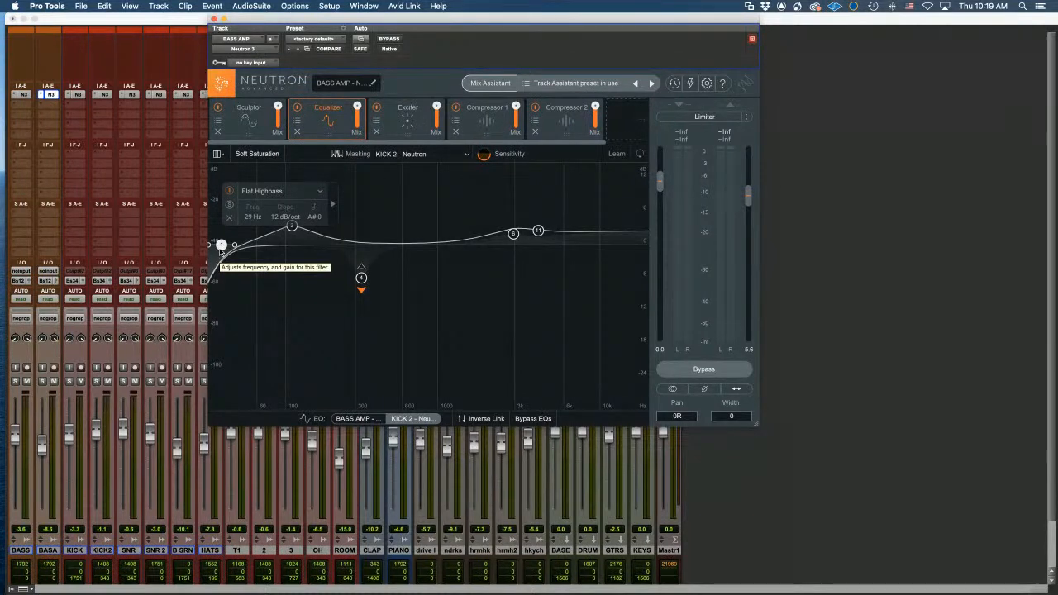
mouse_move(220, 252)
left_mouse_down()
mouse_move(252, 249)
mouse_move(215, 245)
left_mouse_up()
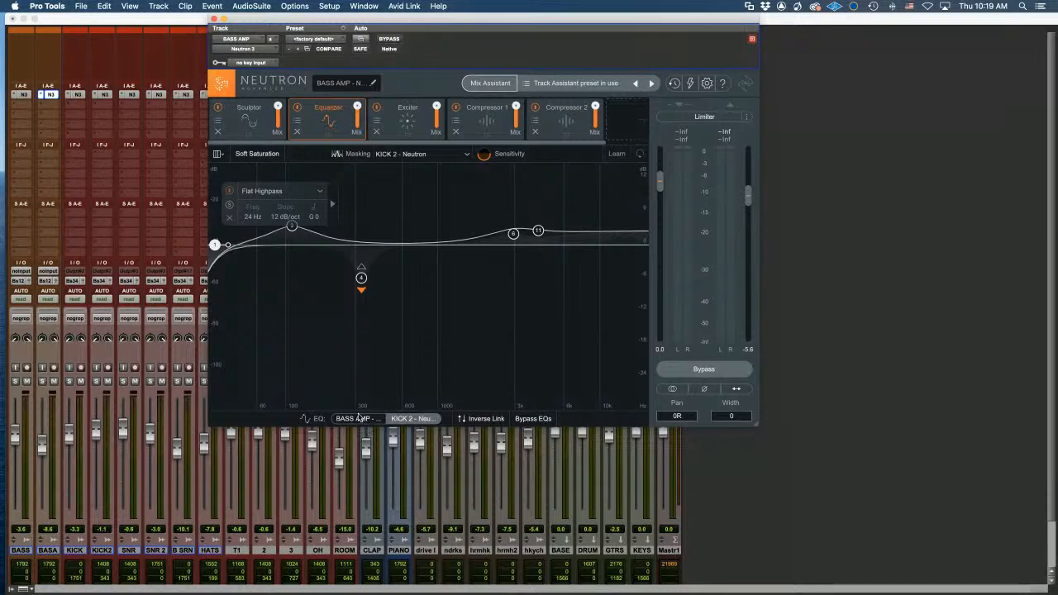
On the BASS AMP EQ curve, move the Flat Highpass cutoff to about 63 Hz
left_click(358, 419)
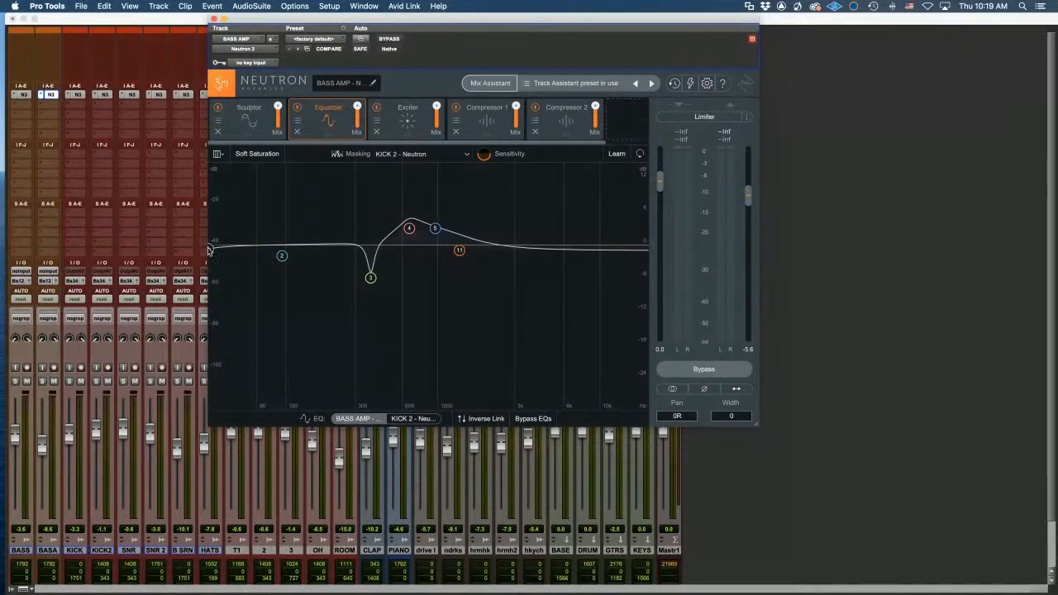
left_click_drag(212, 250, 259, 259)
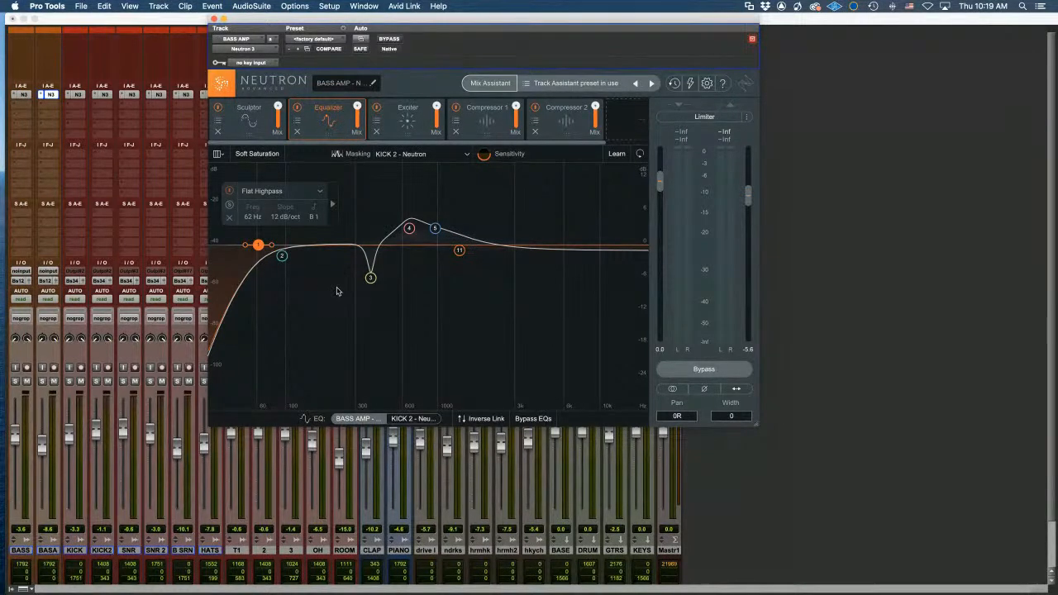
left_click_drag(257, 247, 261, 248)
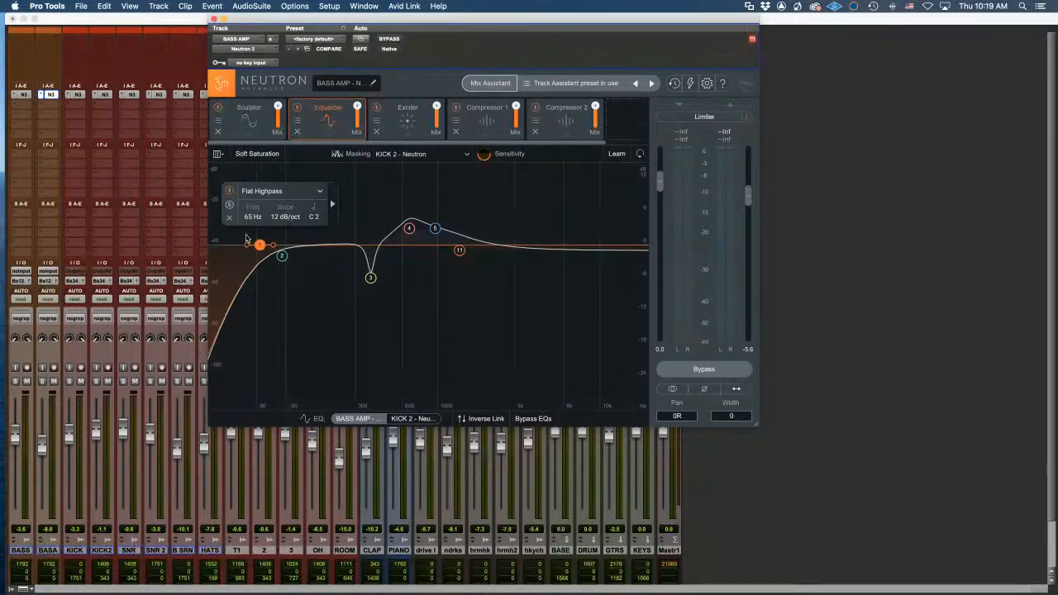
Drag BASS AMP band 2 down from about 100 Hz to 27 Hz, then show KICK 2's curve
left_click(333, 204)
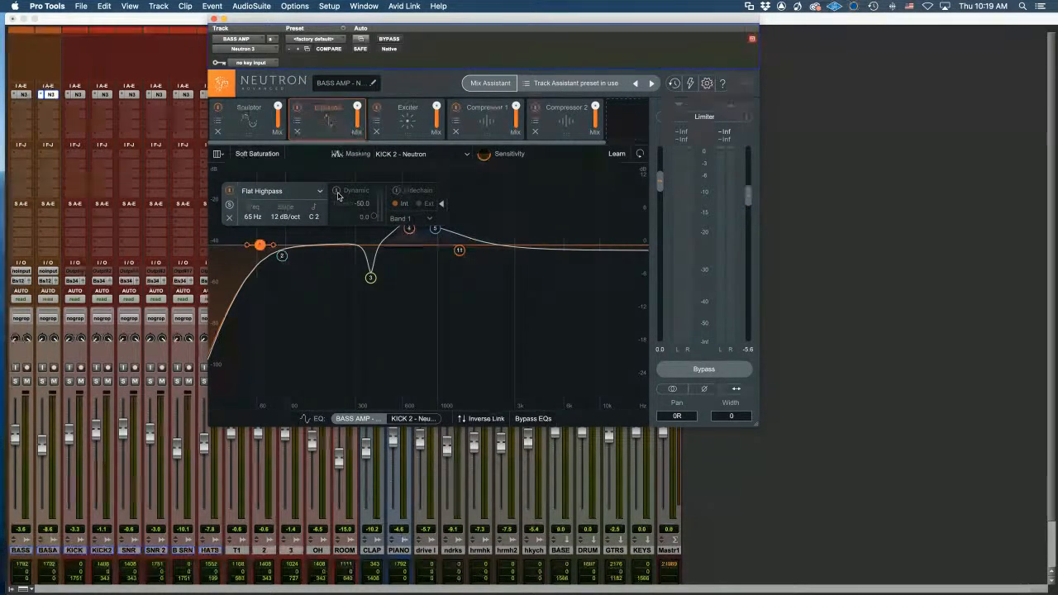
left_click_drag(288, 250, 213, 246)
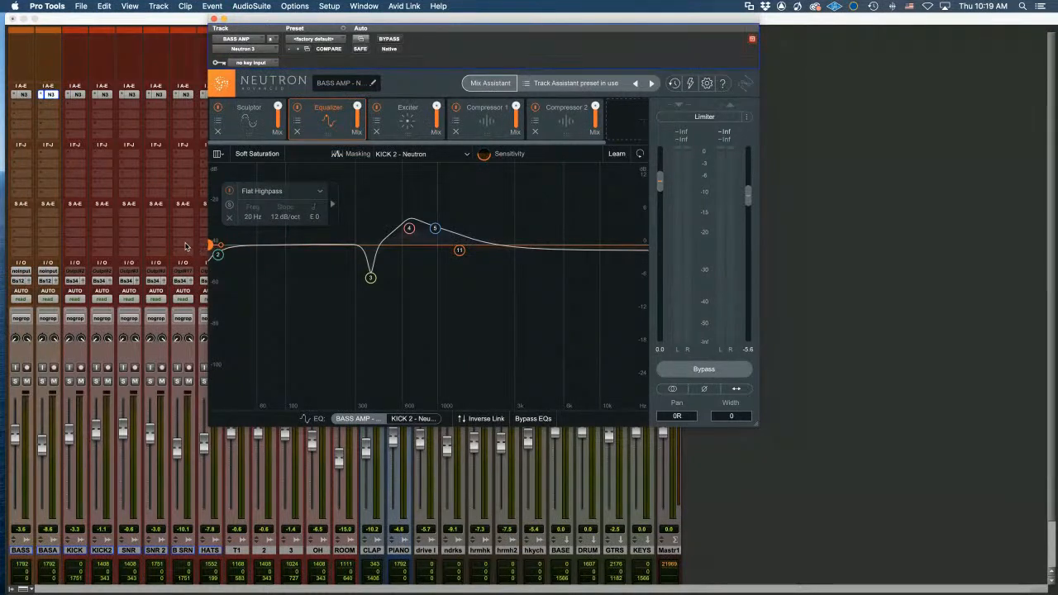
left_click(422, 419)
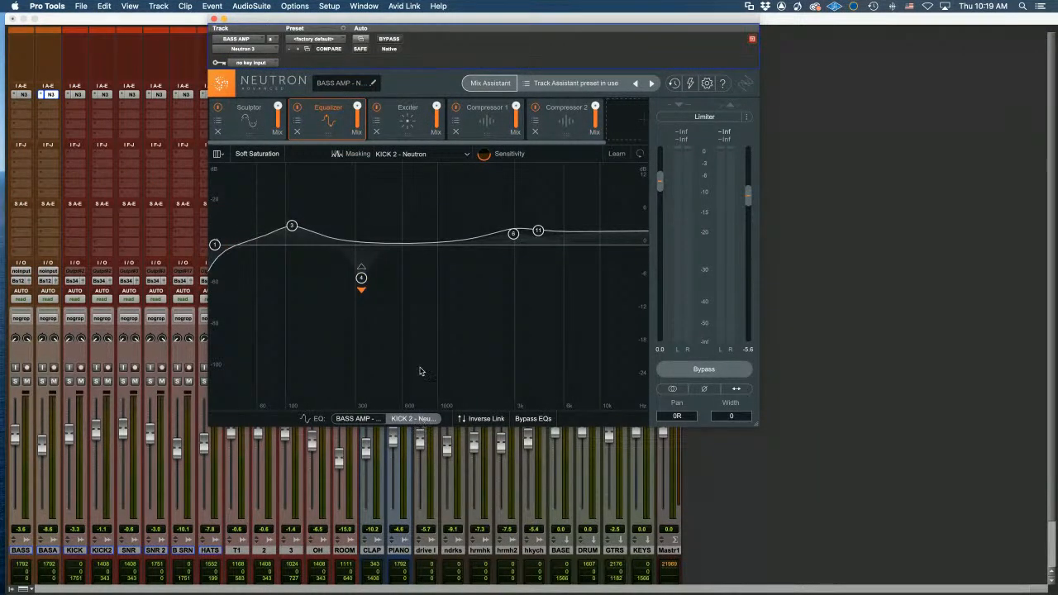
left_click(411, 244)
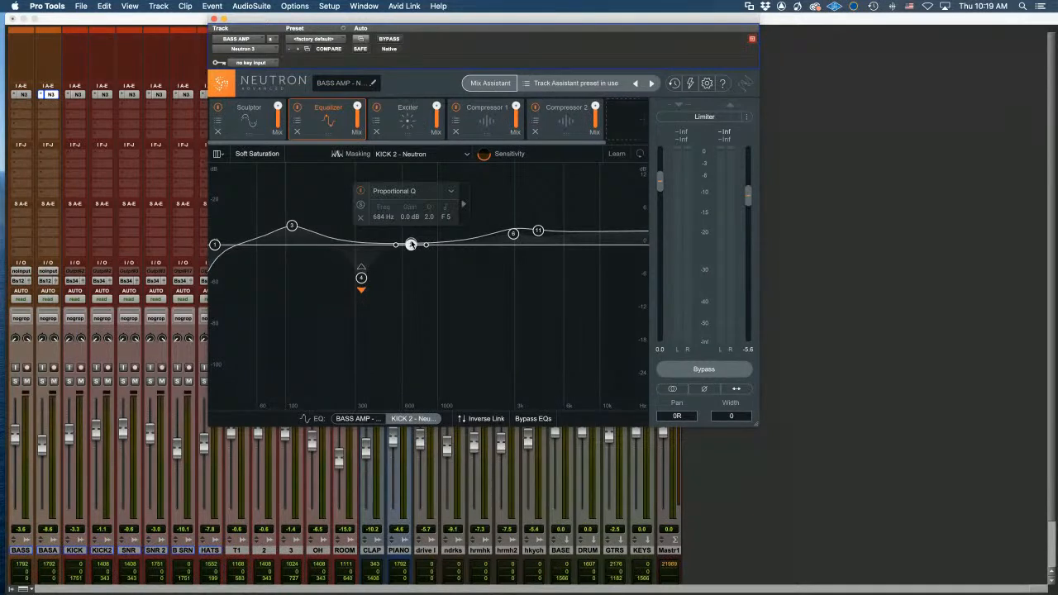
left_click_drag(411, 245, 410, 241)
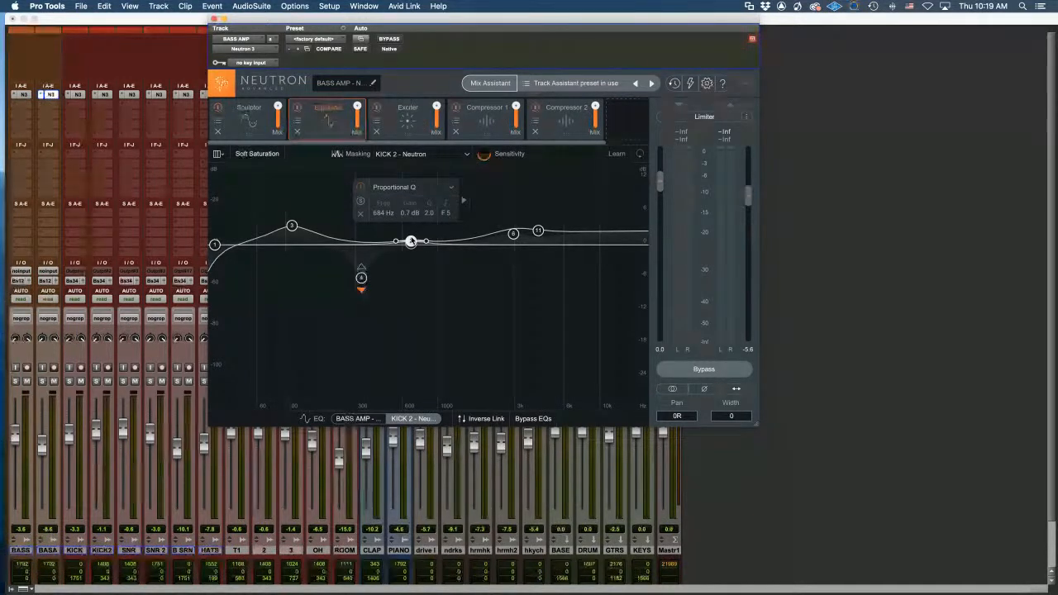
left_click_drag(411, 240, 413, 214)
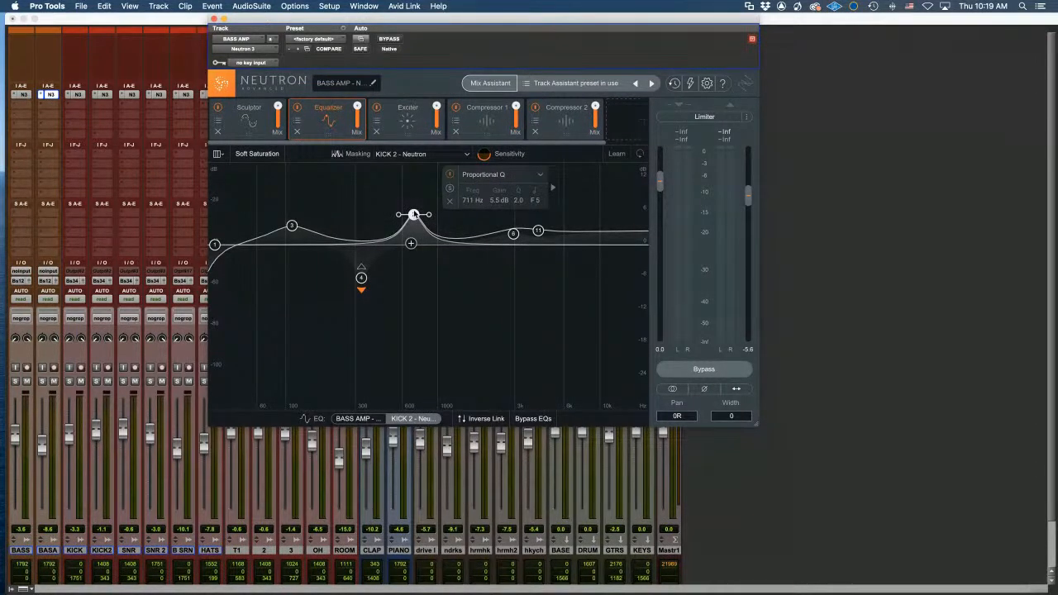
left_click_drag(413, 215, 413, 265)
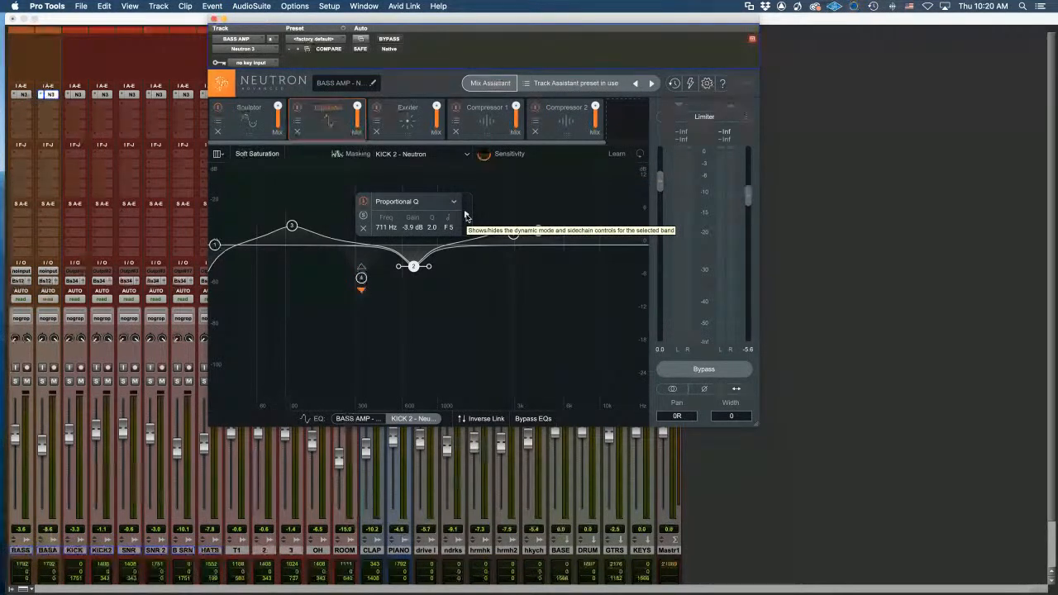
left_click(466, 216)
left_click(494, 215)
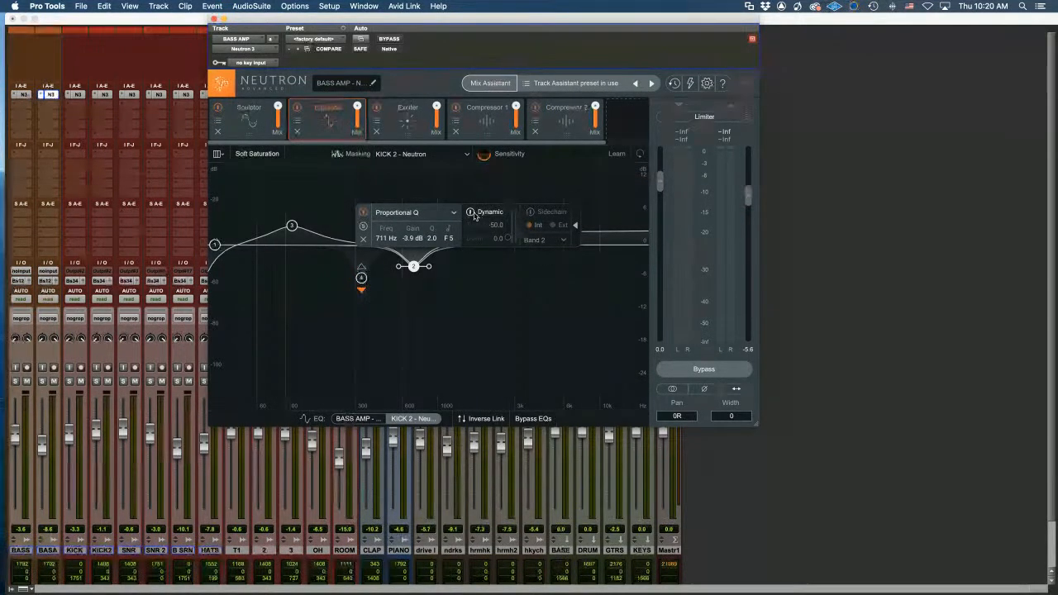
left_click(531, 213)
left_click(575, 228)
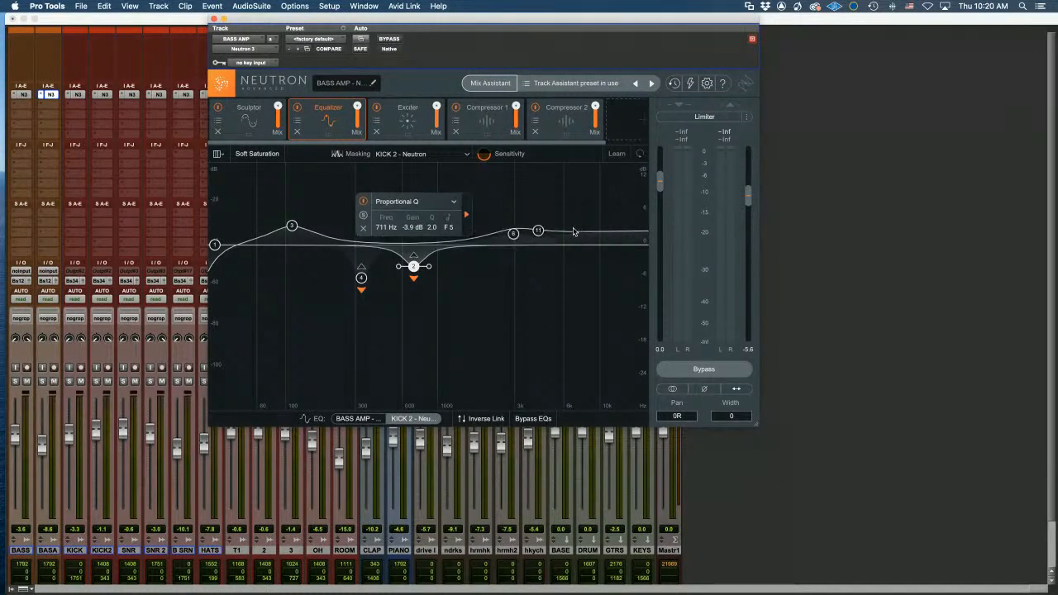
left_click(470, 215)
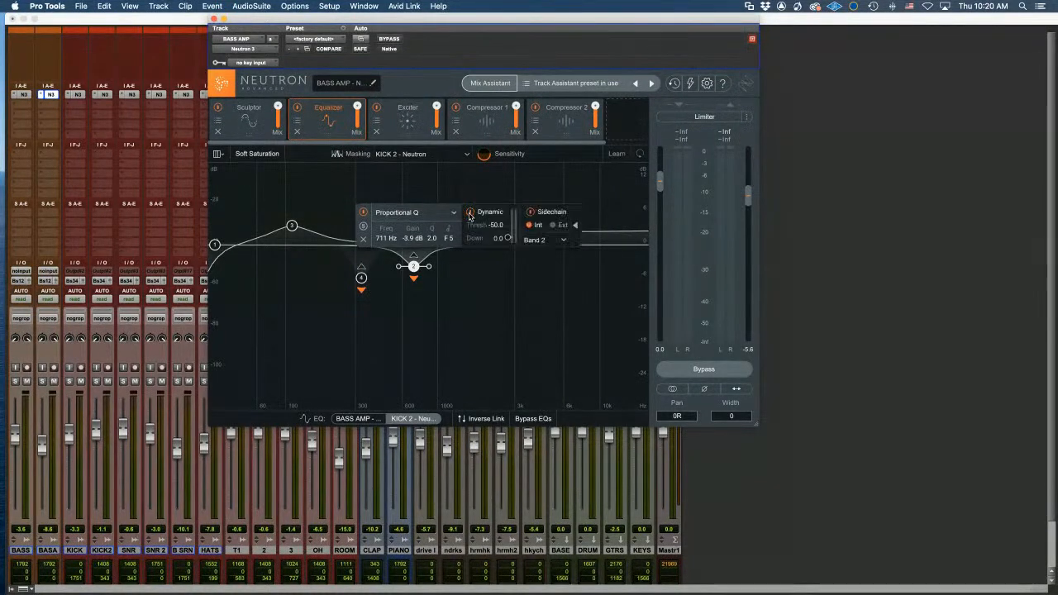
left_click(563, 241)
left_click(563, 241)
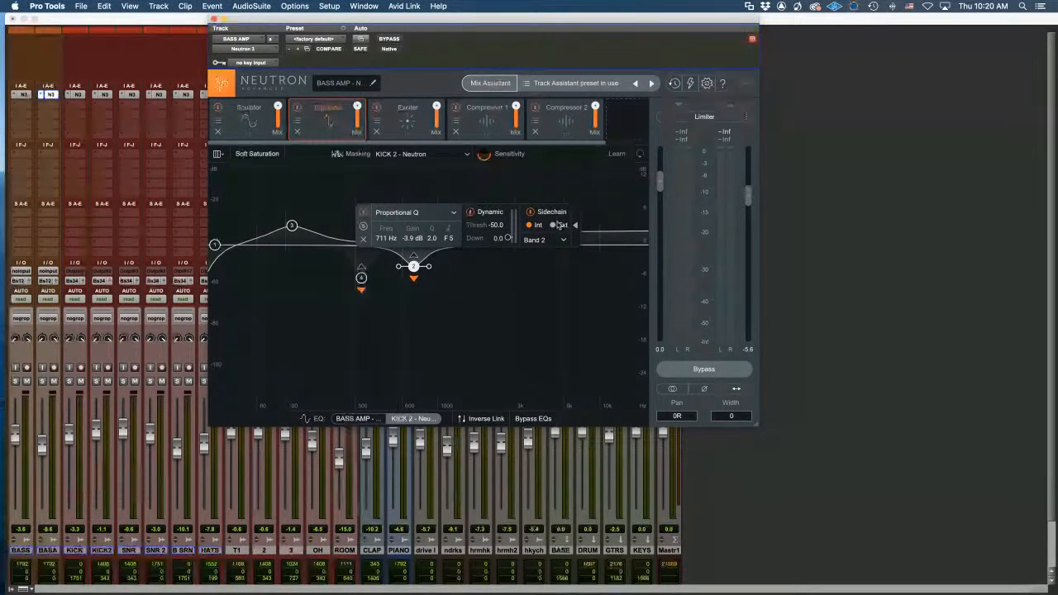
left_click(363, 239)
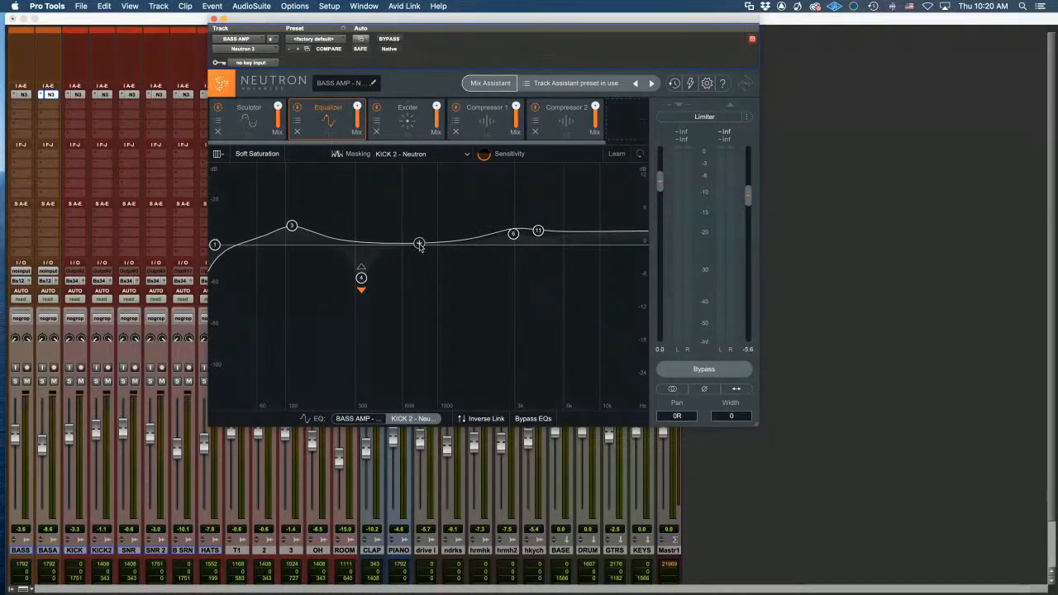
Place a neutral 0 dB band 2 at roughly 600 Hz on the KICK 2 EQ curve
left_click(419, 246)
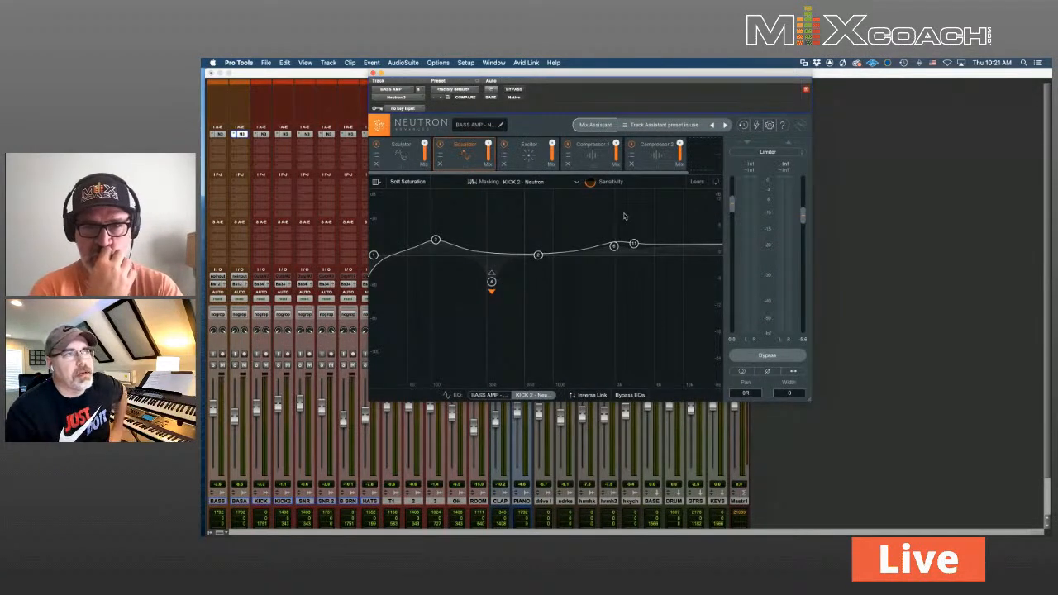
left_click(529, 157)
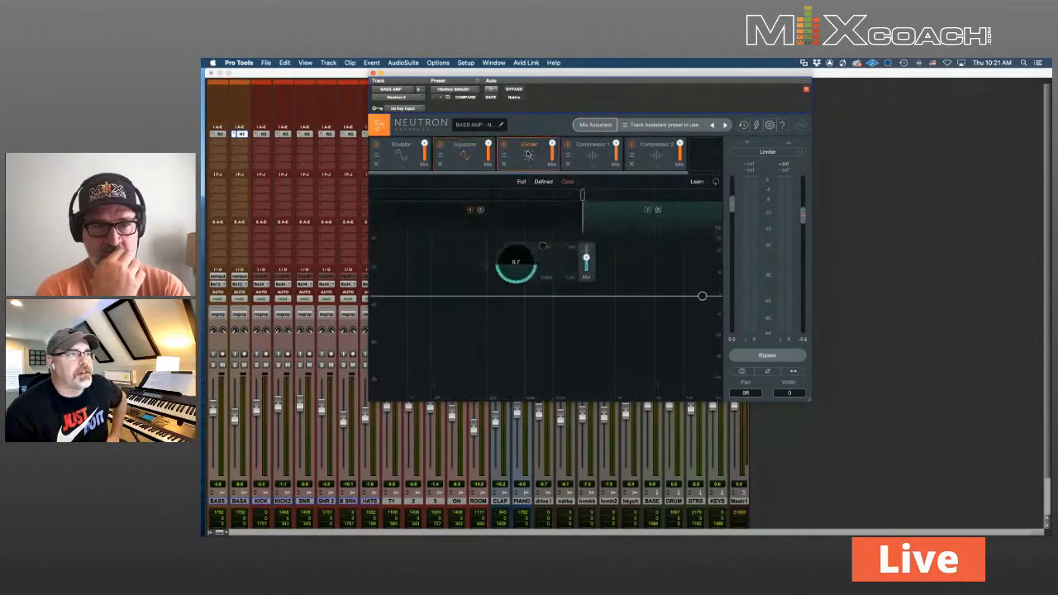
left_click(600, 159)
left_click(657, 159)
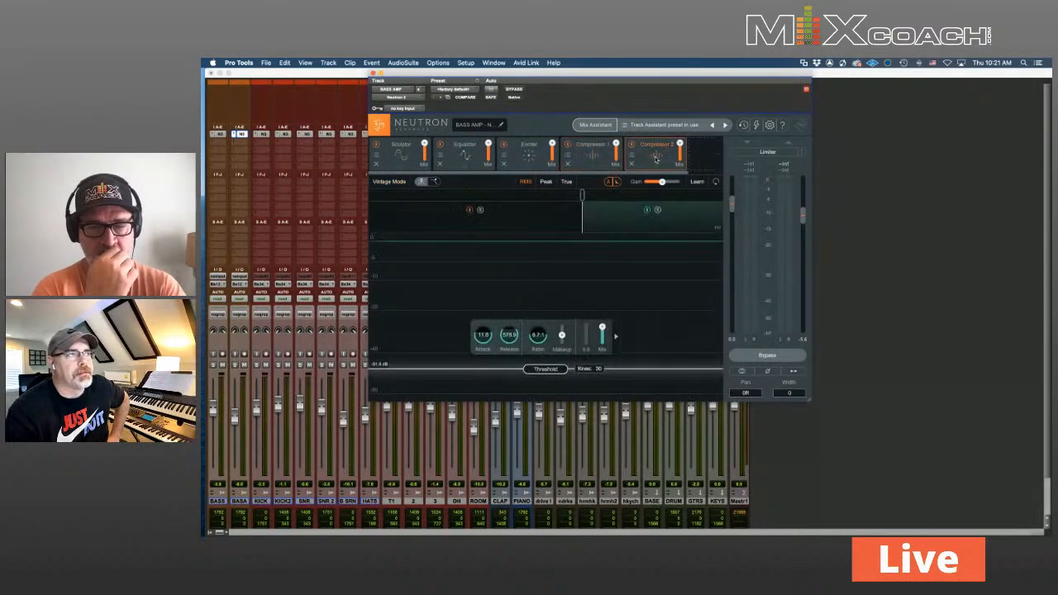
left_click(401, 154)
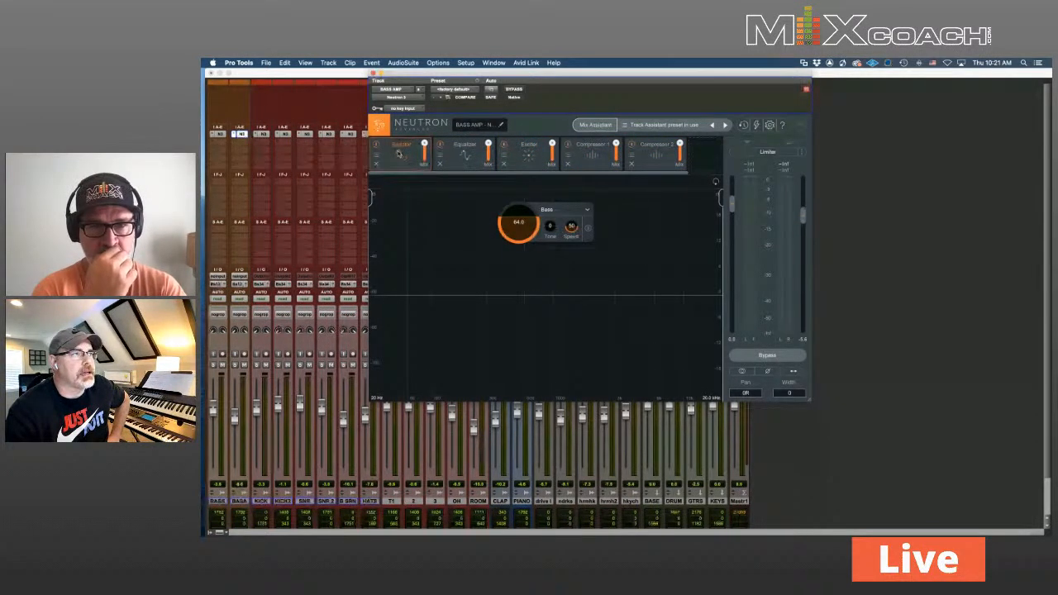
left_click(464, 153)
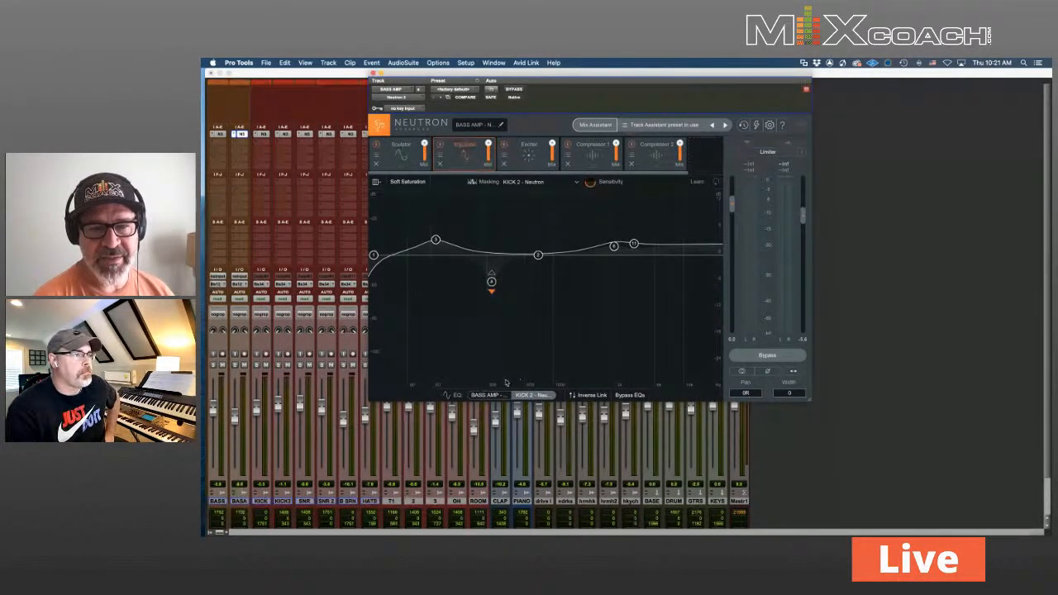
Enable sidechain triggering on band 4 with an external, Full signal source
left_click(483, 396)
left_click(535, 397)
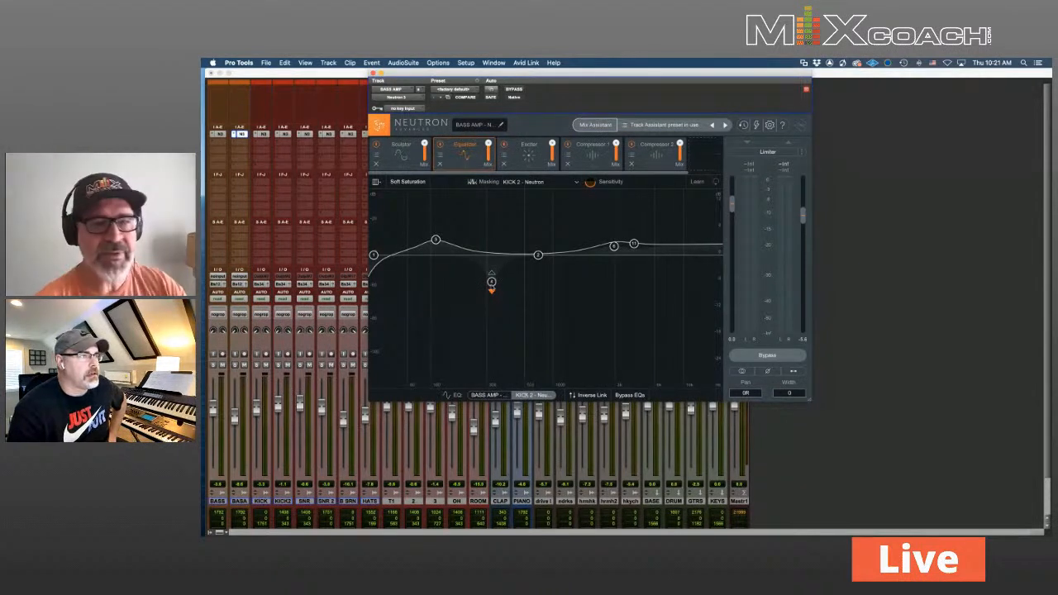
left_click(491, 282)
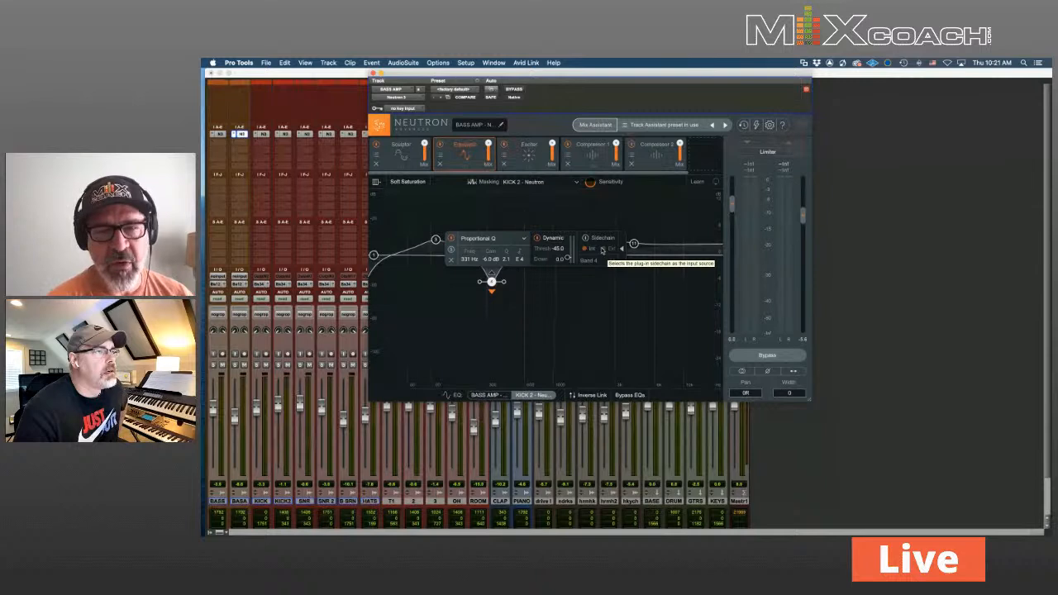
left_click(585, 238)
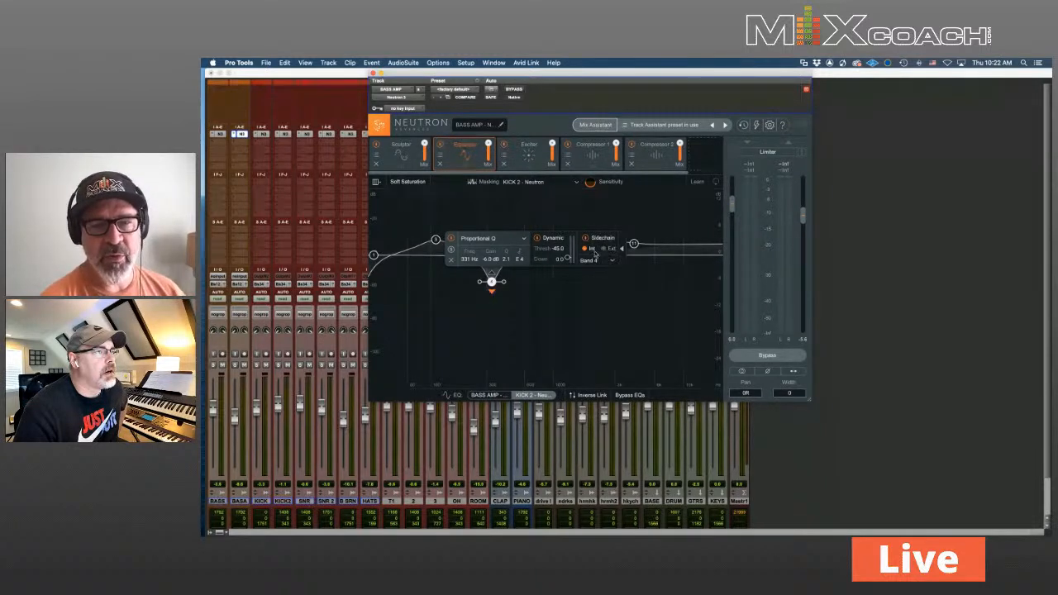
left_click(610, 261)
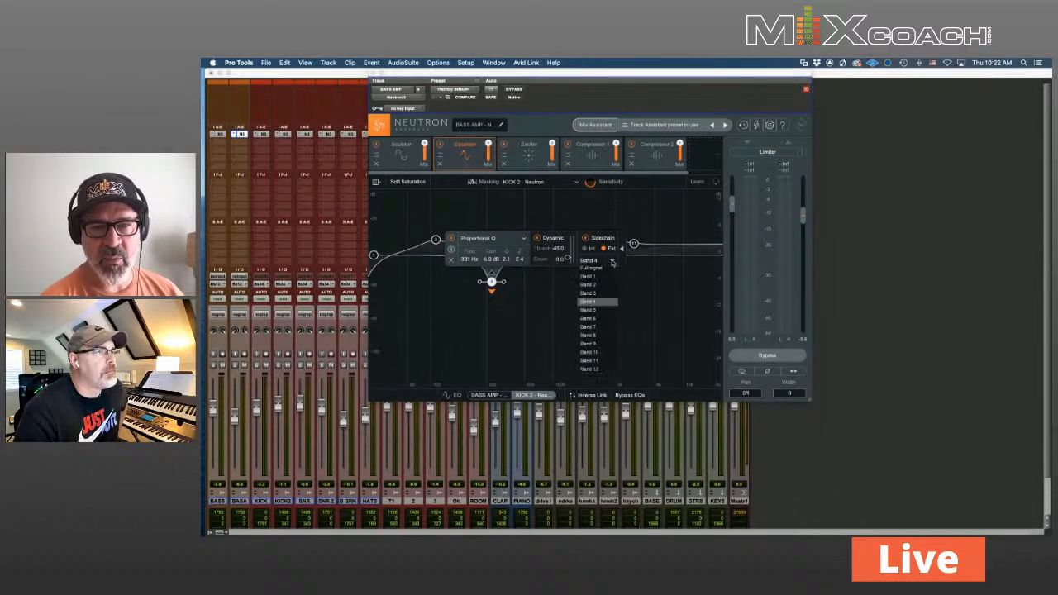
left_click(597, 269)
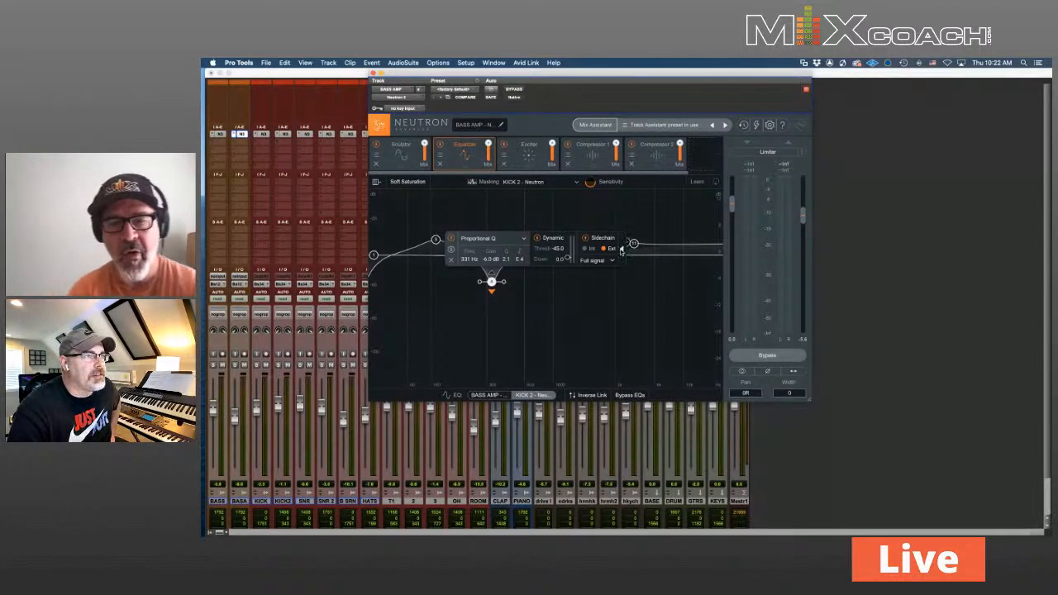
left_click(610, 260)
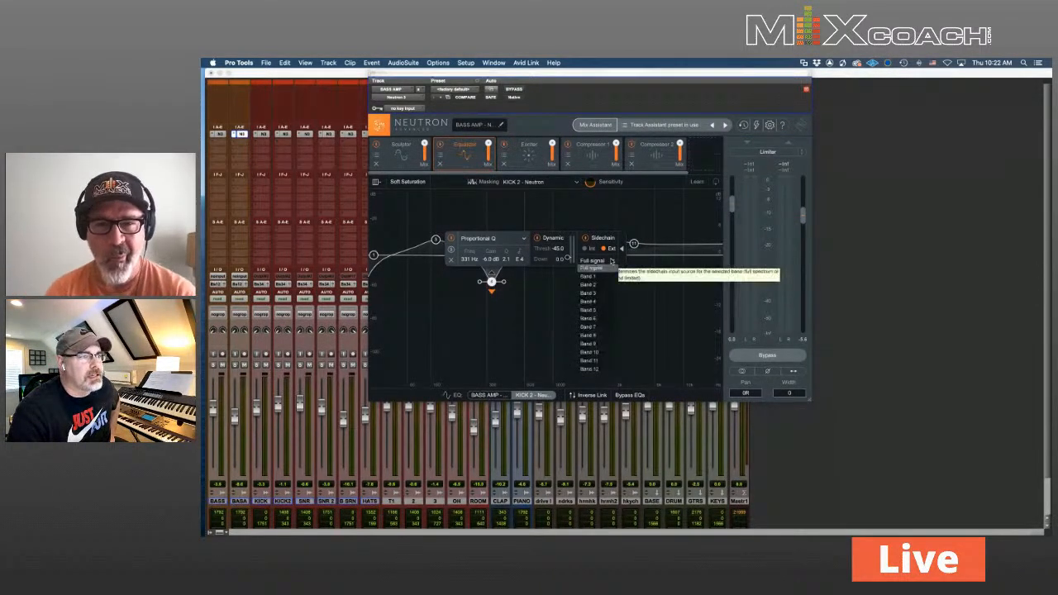
left_click(612, 260)
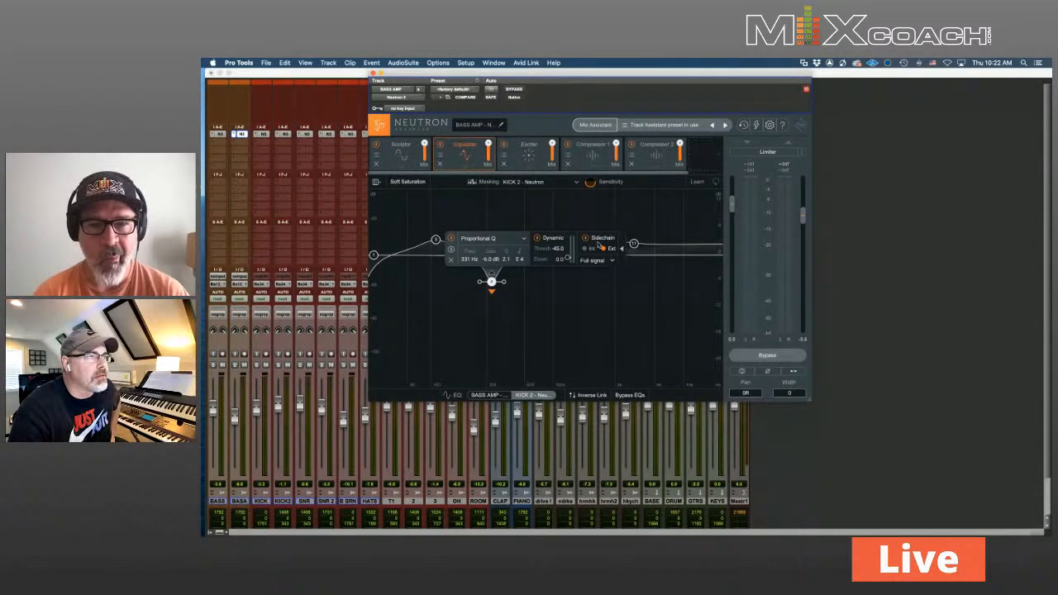
During playback, drag band 4 down to 50 Hz for a 7.9 dB cut
left_click(491, 396)
left_click(522, 396)
key("space")
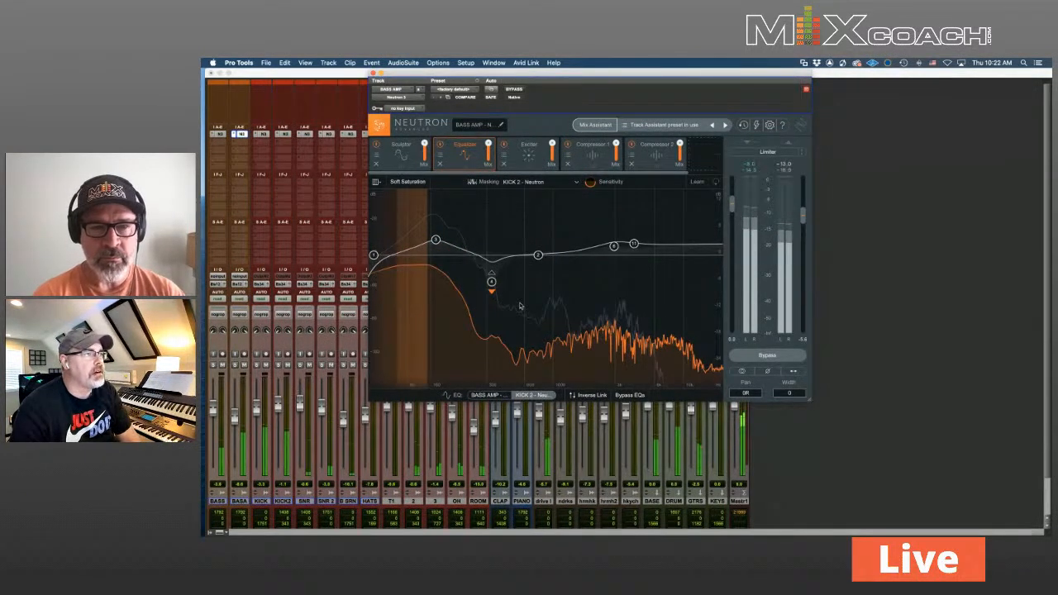
left_click(492, 282)
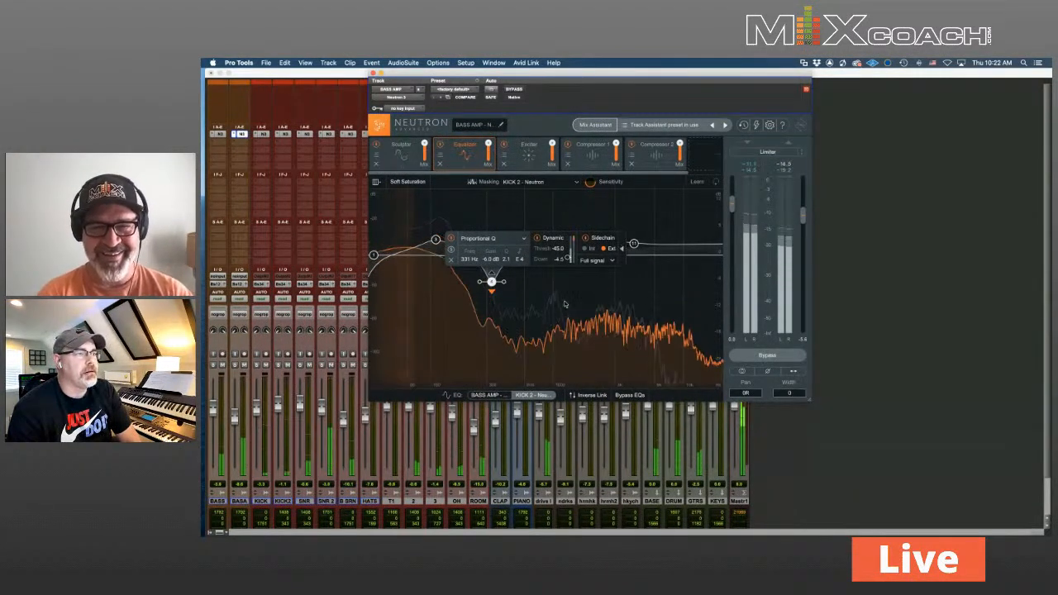
left_click(532, 395)
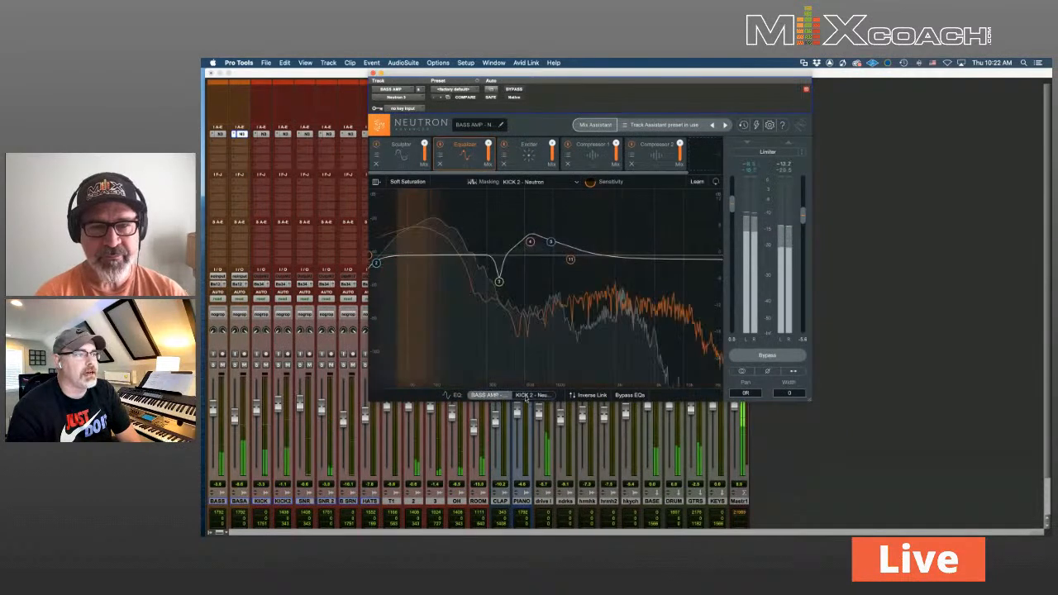
left_click(485, 396)
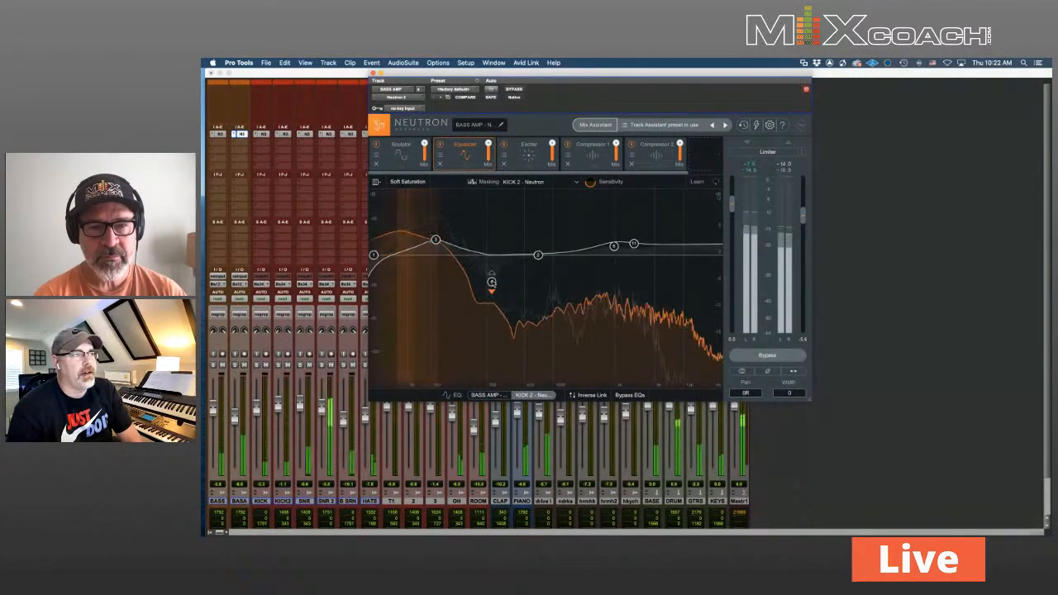
left_click_drag(491, 282, 400, 290)
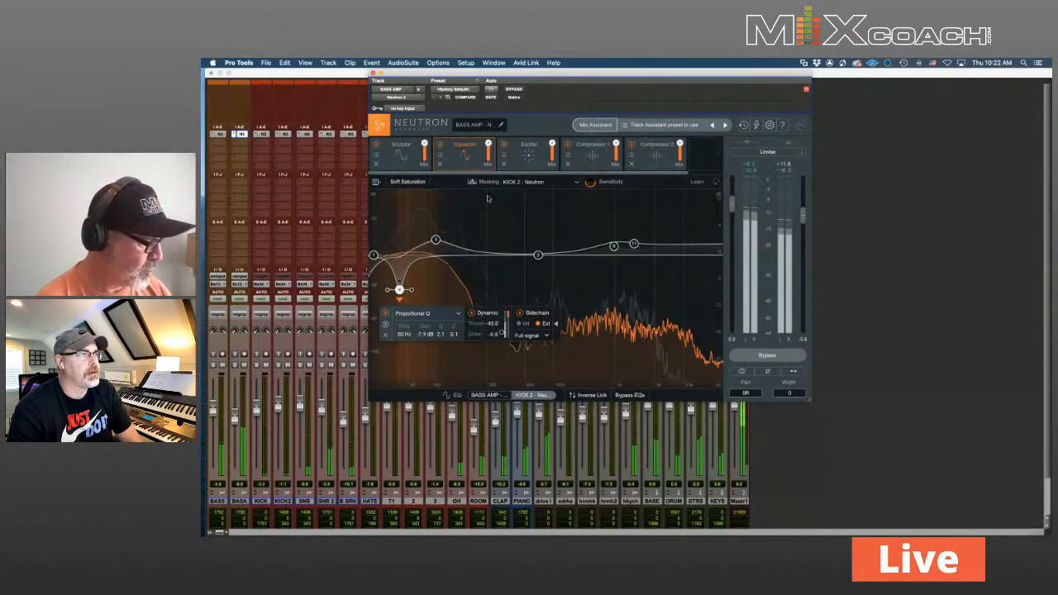
Keep KICK 2 as the masking comparison track and raise the masking sensitivity
left_click(559, 184)
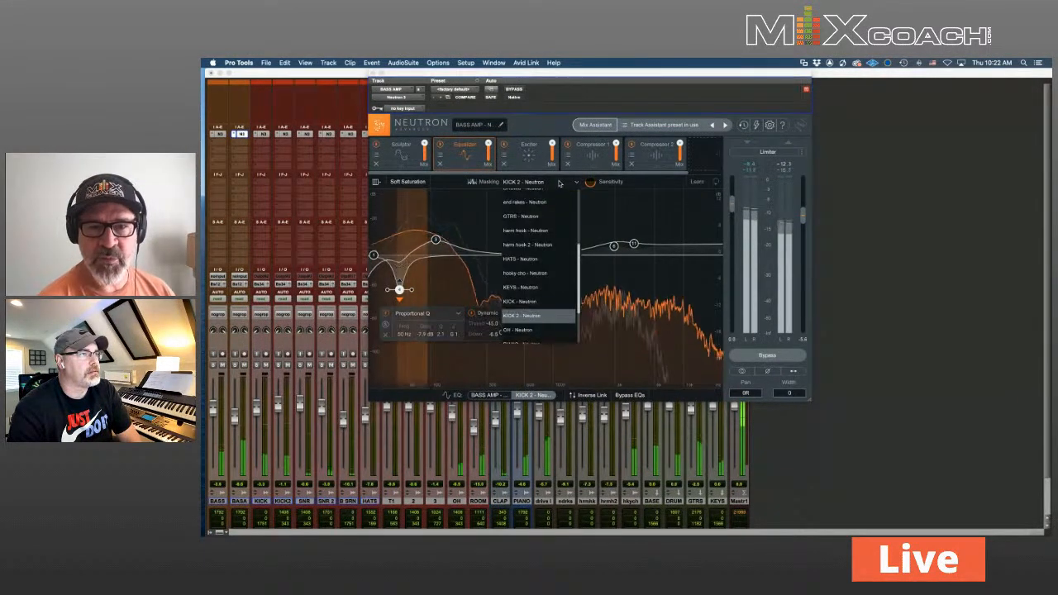
left_click(559, 184)
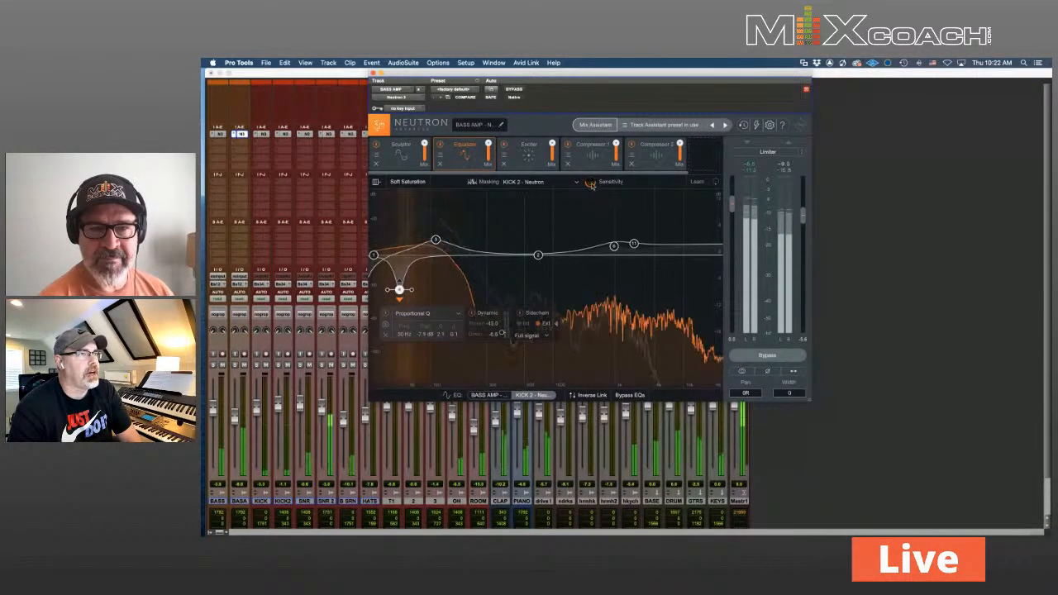
left_click_drag(589, 184, 589, 180)
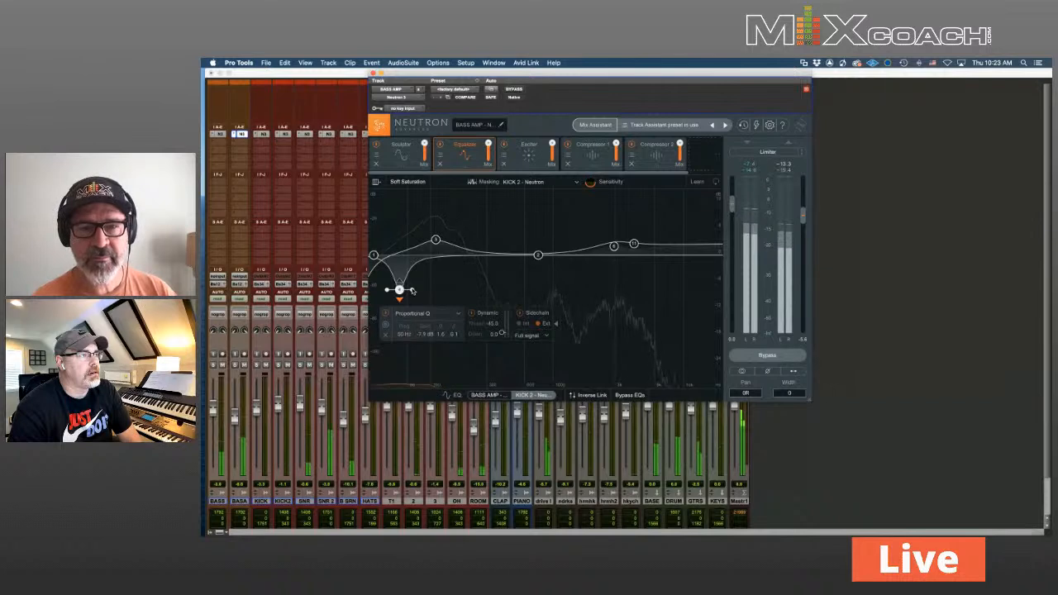
Widen the bass amp's low dip, stop playback, then delete the 57 Hz bell band
left_click_drag(412, 291, 405, 286)
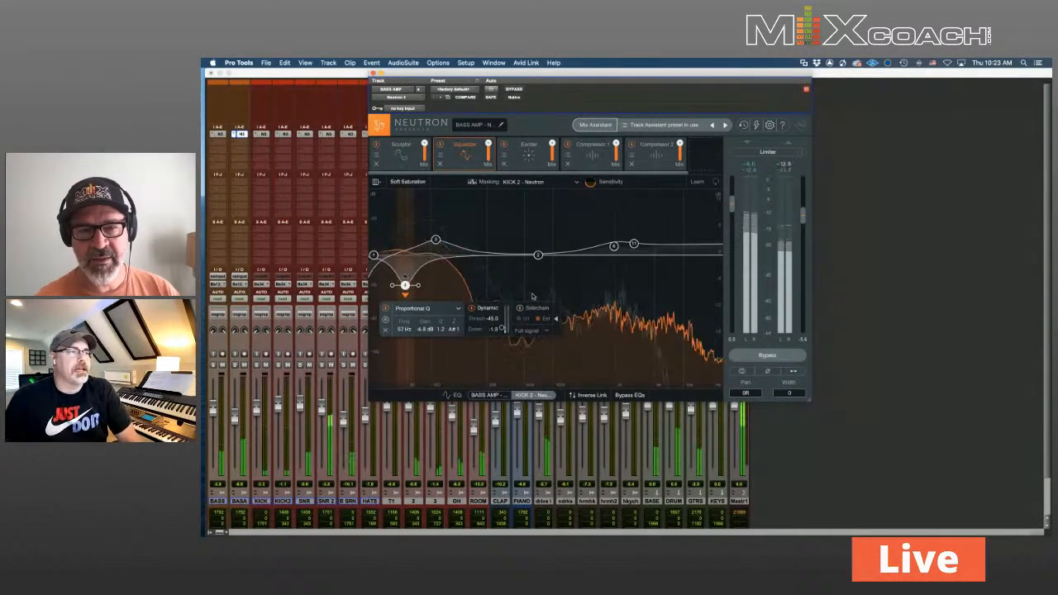
key("space")
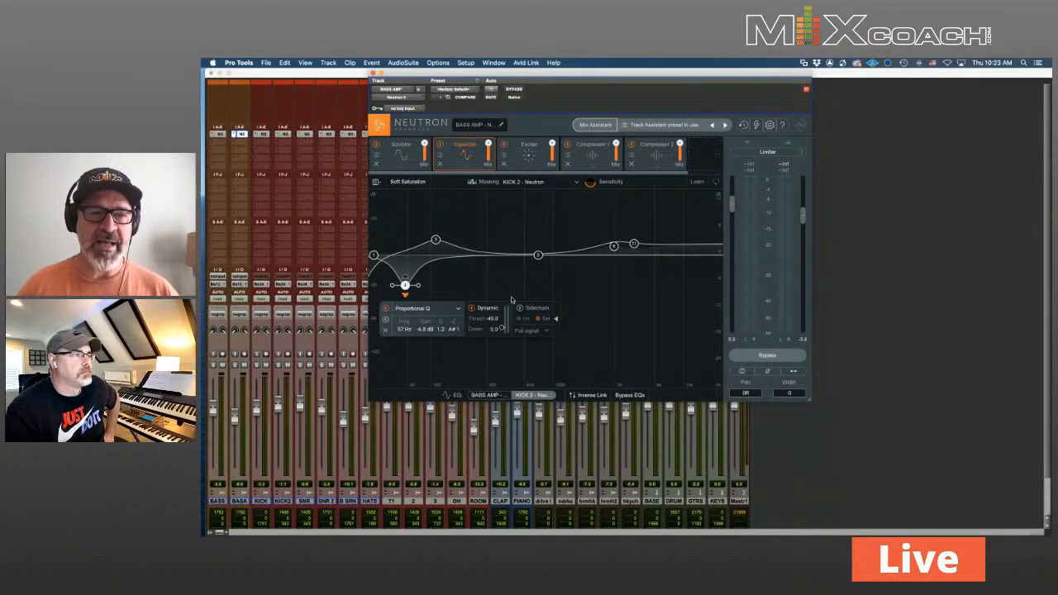
left_click(385, 330)
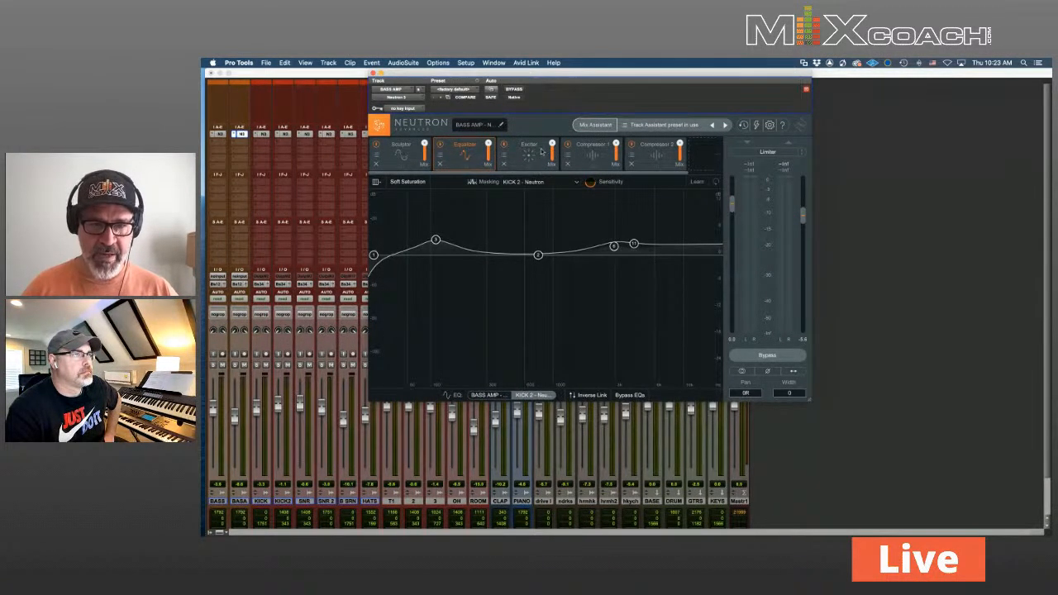
Review the Exciter, both Compressors, Equalizer and Sculptor modules, then close BASS AMP's Neutron
left_click(538, 147)
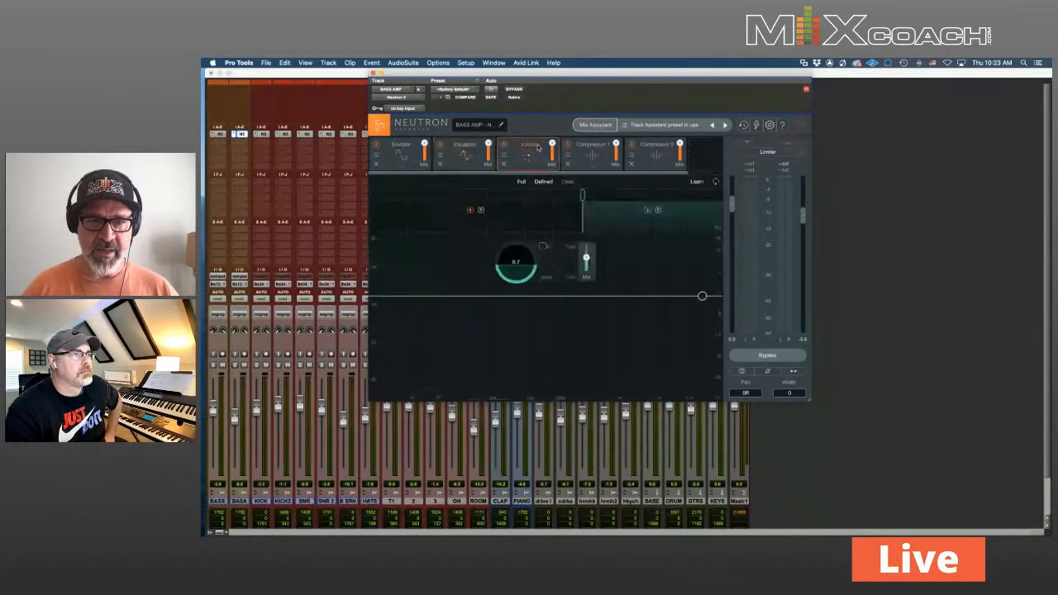
left_click(606, 151)
left_click(657, 151)
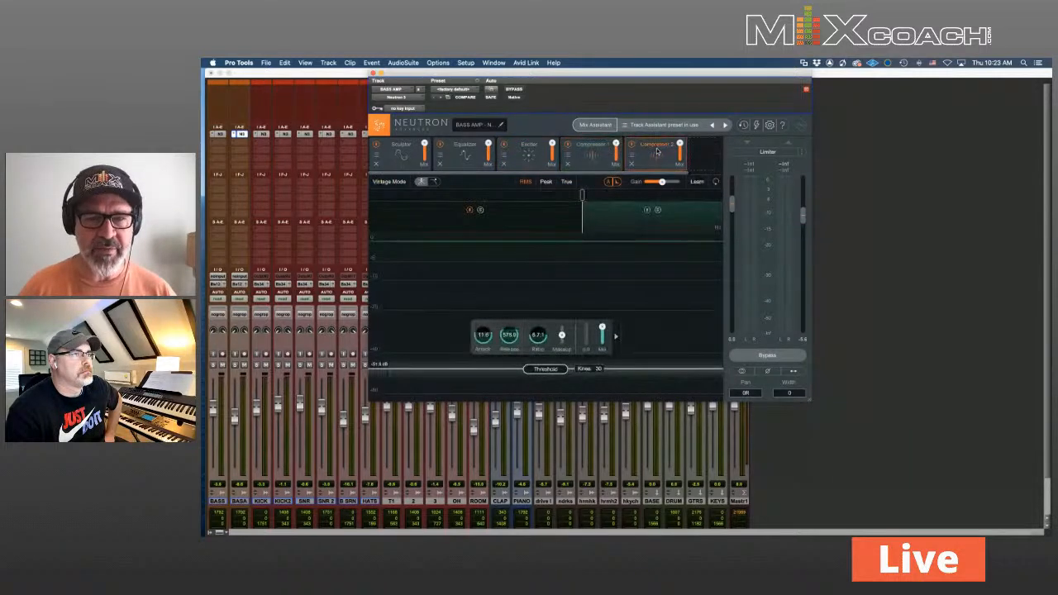
left_click(527, 153)
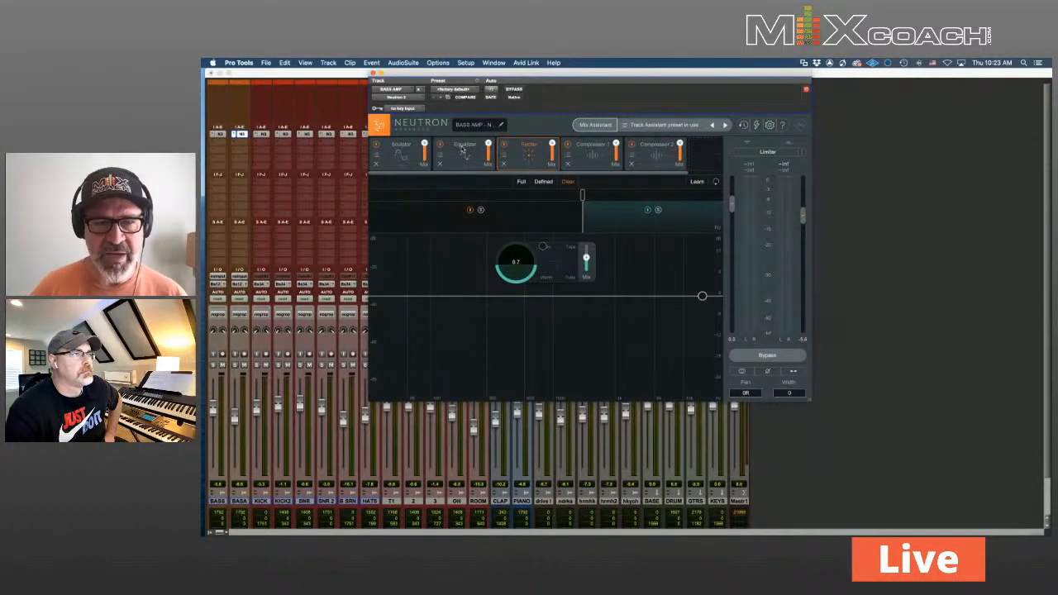
left_click(463, 150)
left_click(400, 146)
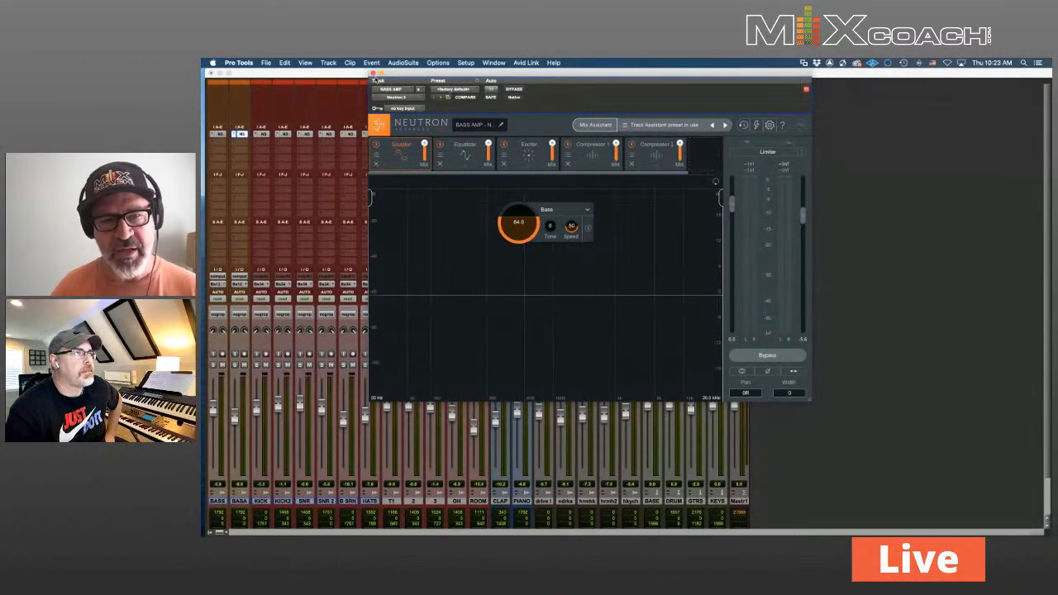
left_click(373, 75)
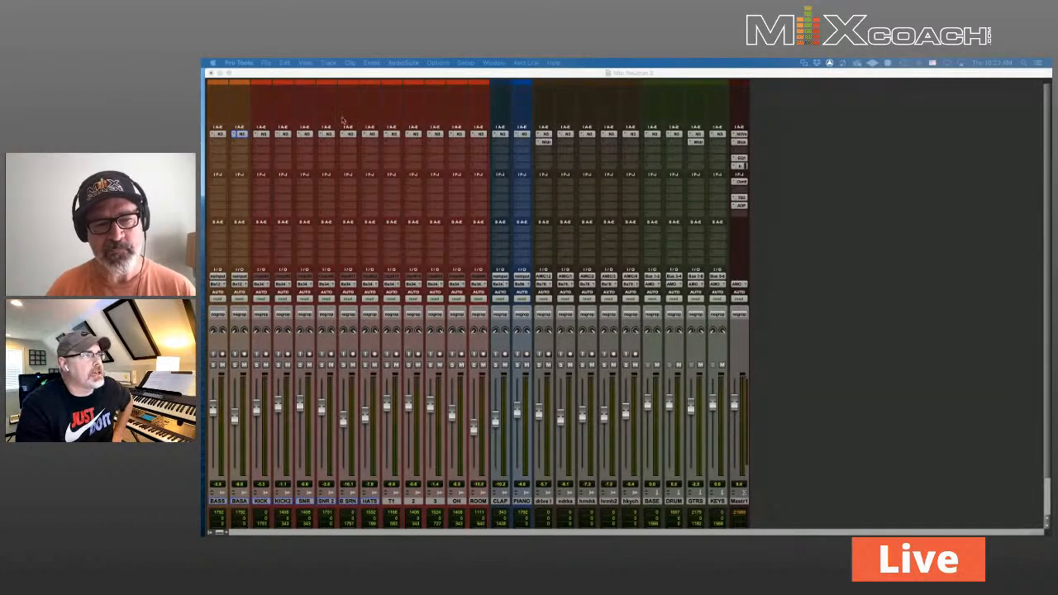
Insert iZotope Relay (stereo) from the multichannel iZotope plug-ins on an empty SNR insert
left_click(305, 134)
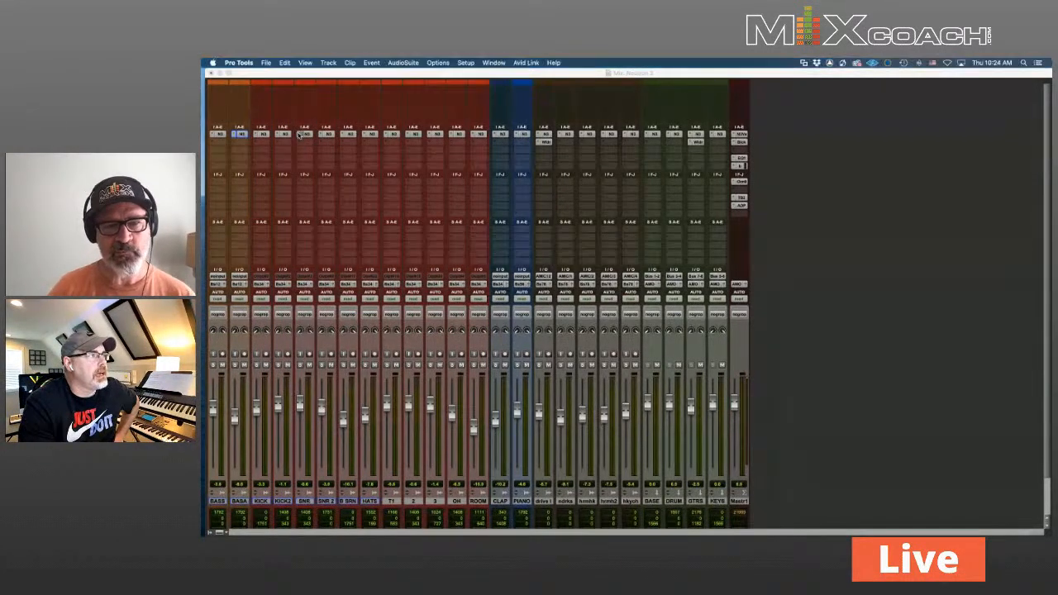
scroll(426, 377, "down", 10)
mouse_move(429, 379)
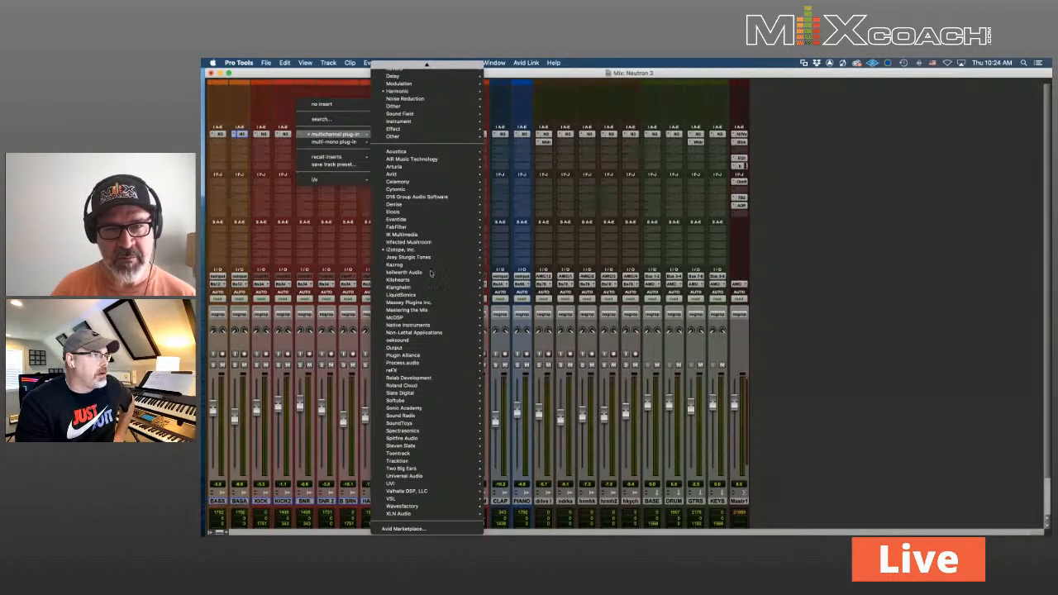
mouse_move(401, 249)
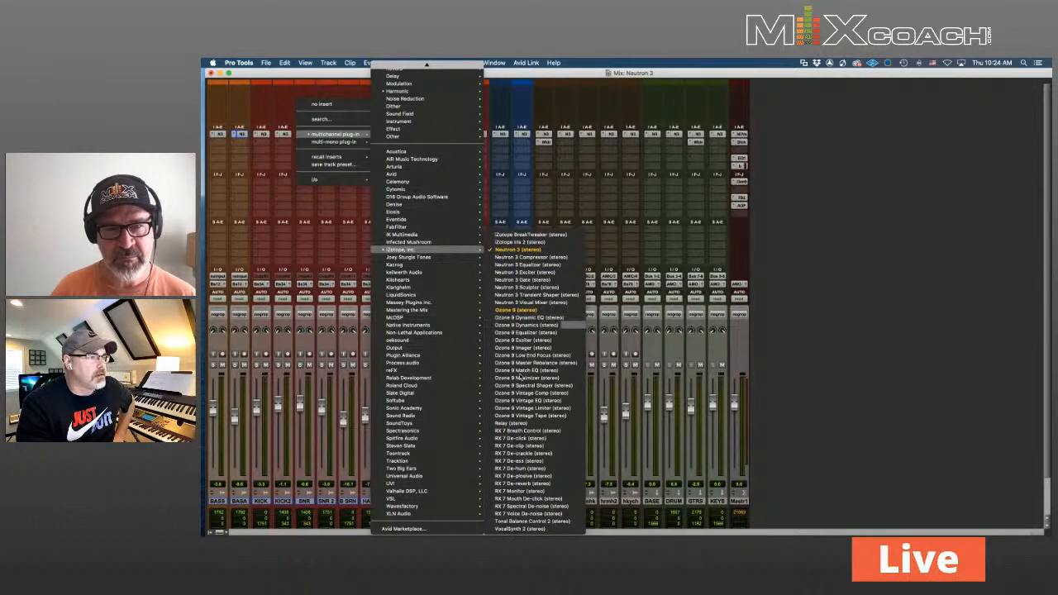
left_click(521, 424)
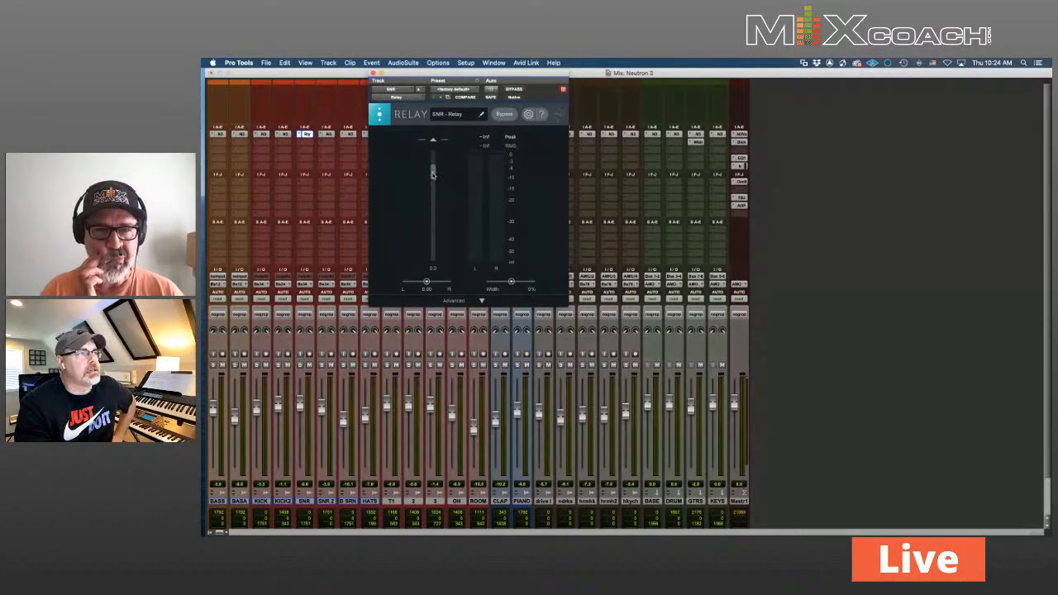
Set the SNR Relay gain to about -1.5, narrow its width slightly, and close it
left_click_drag(432, 179, 434, 177)
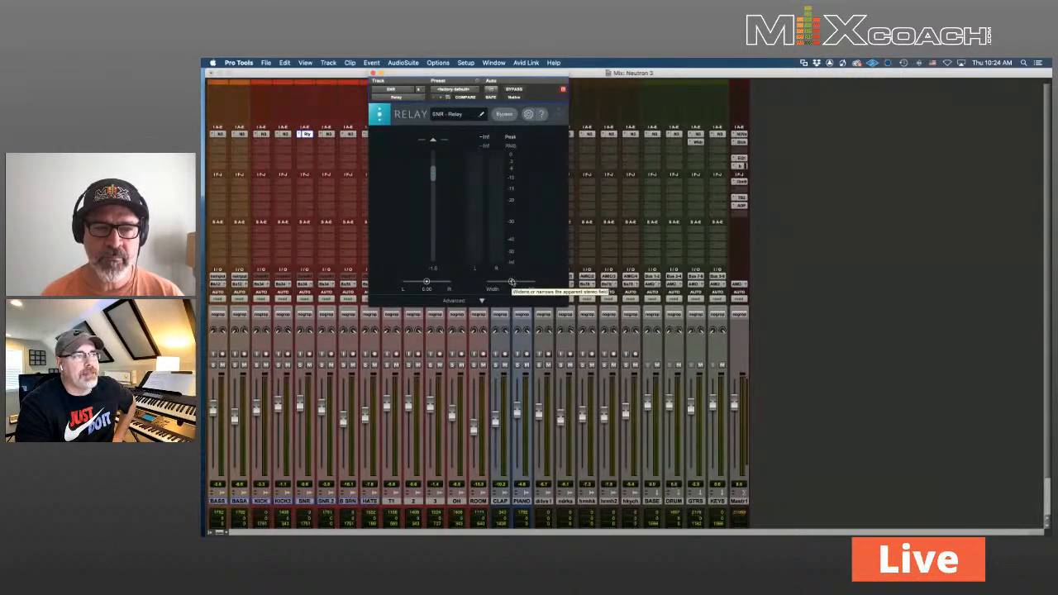
left_click_drag(510, 282, 512, 282)
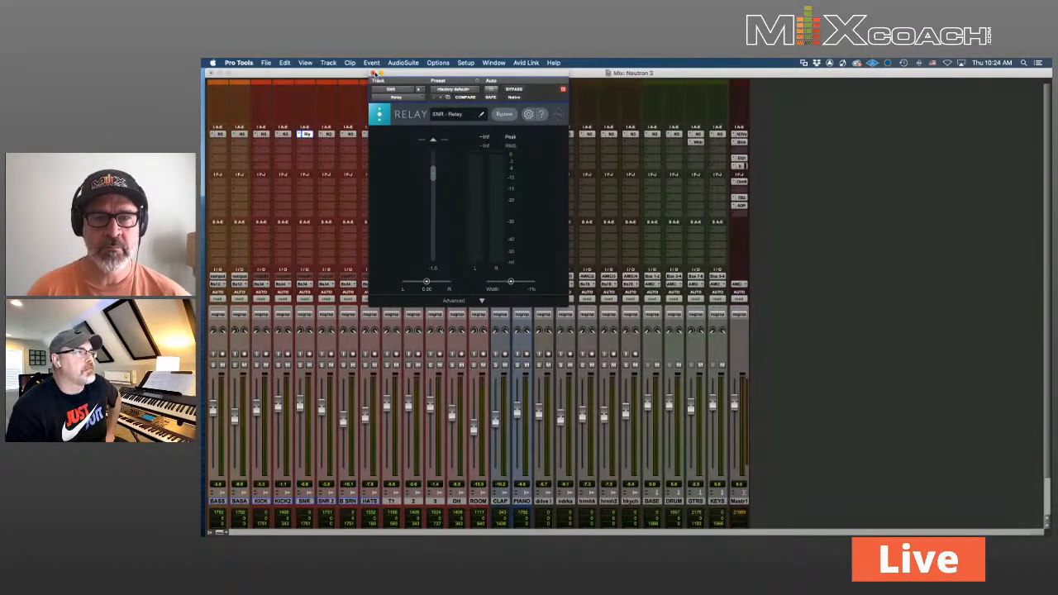
left_click(373, 73)
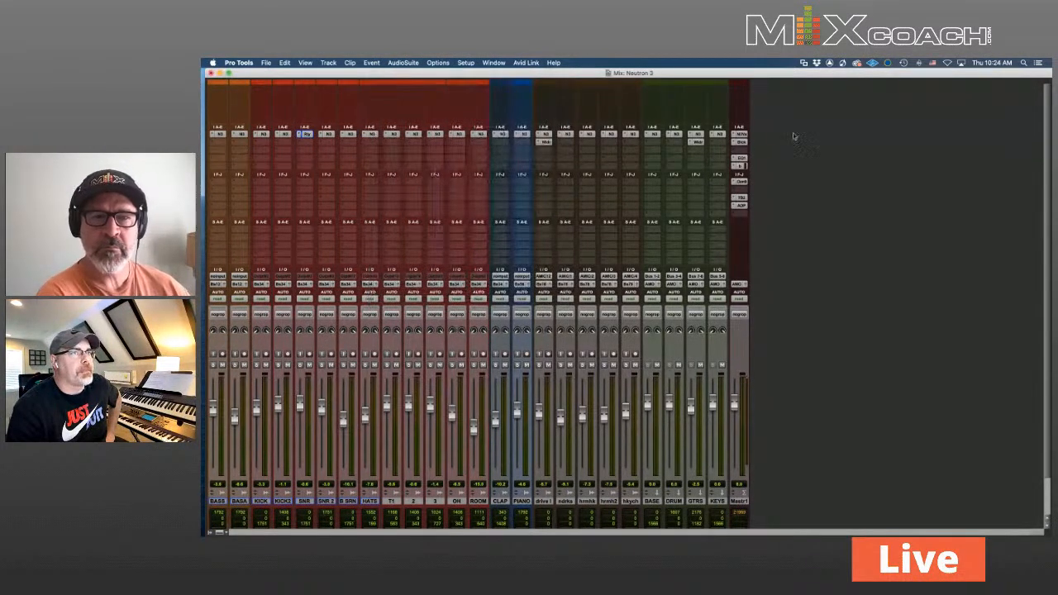
Open the Master's Neutron Visual Mixer, dismiss the Mix Assistant results, and reposition the window
left_click(741, 134)
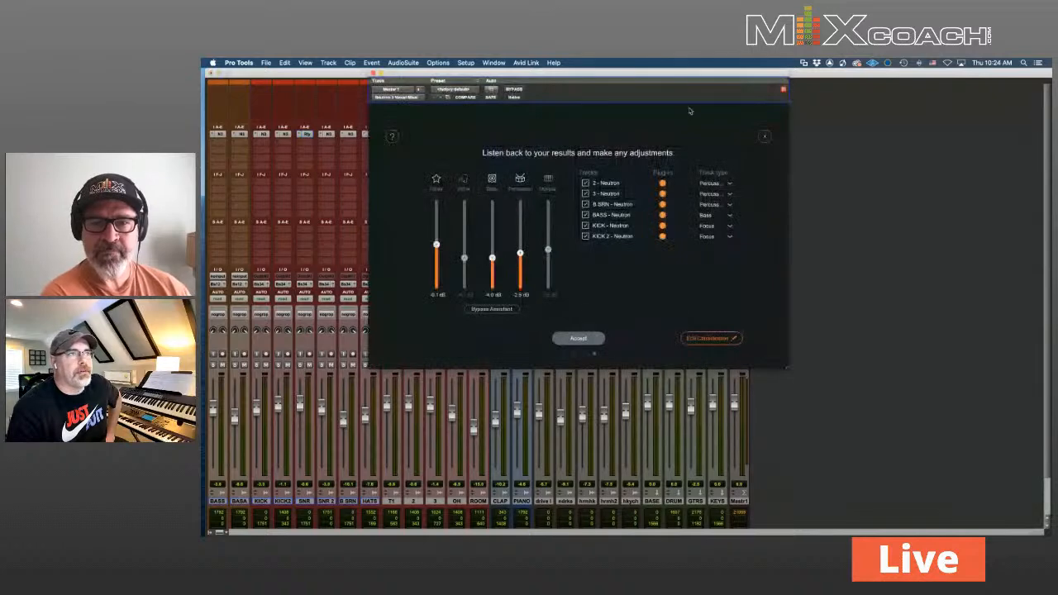
left_click(762, 137)
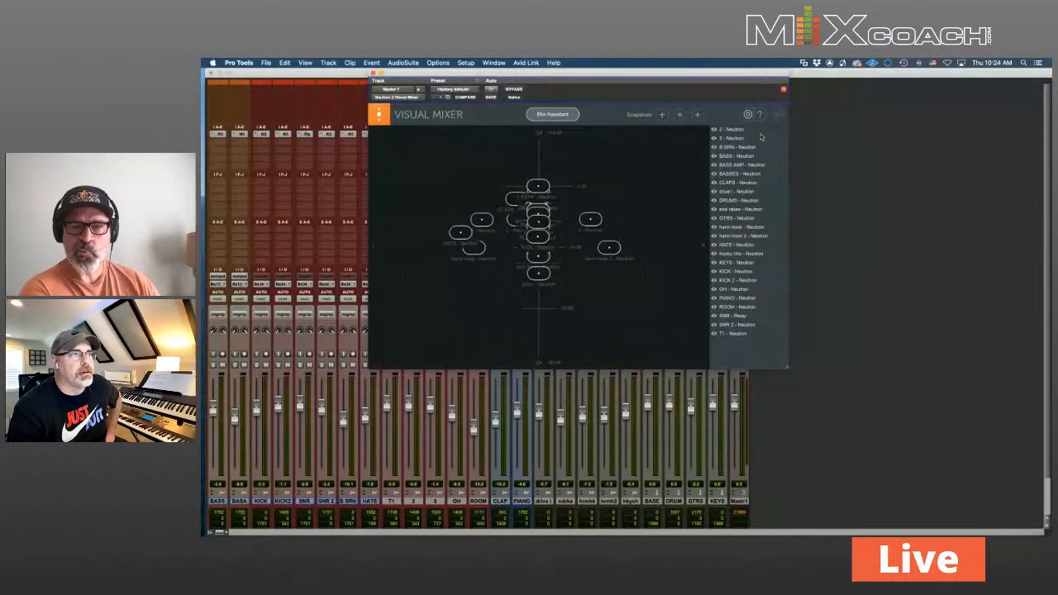
left_click_drag(672, 75, 599, 102)
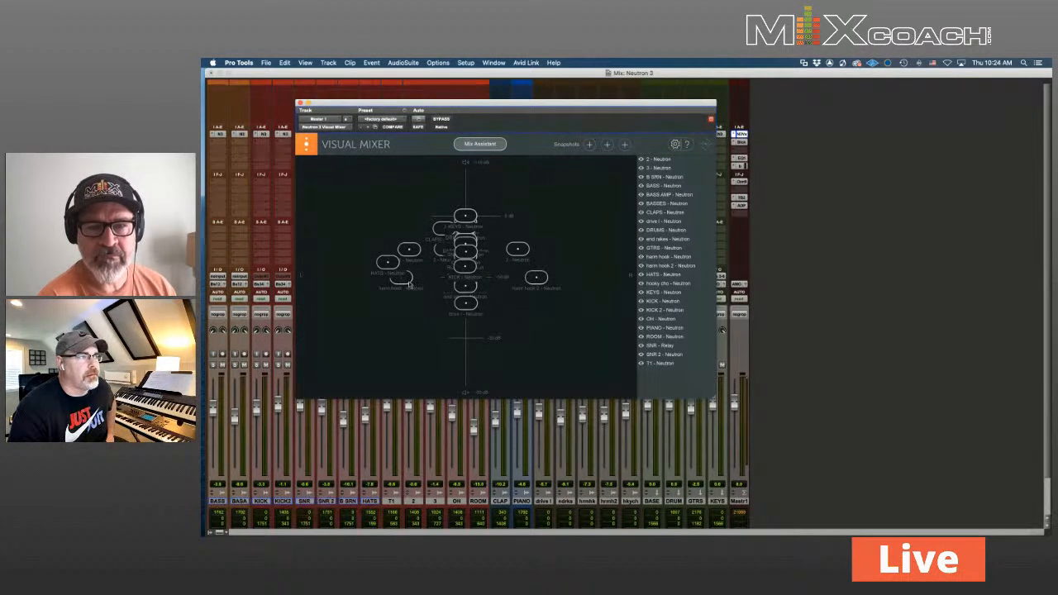
Nudge harm hook slightly louder and left, raise drive i, then close the Visual Mixer
left_click(401, 279)
left_click_drag(401, 278, 397, 277)
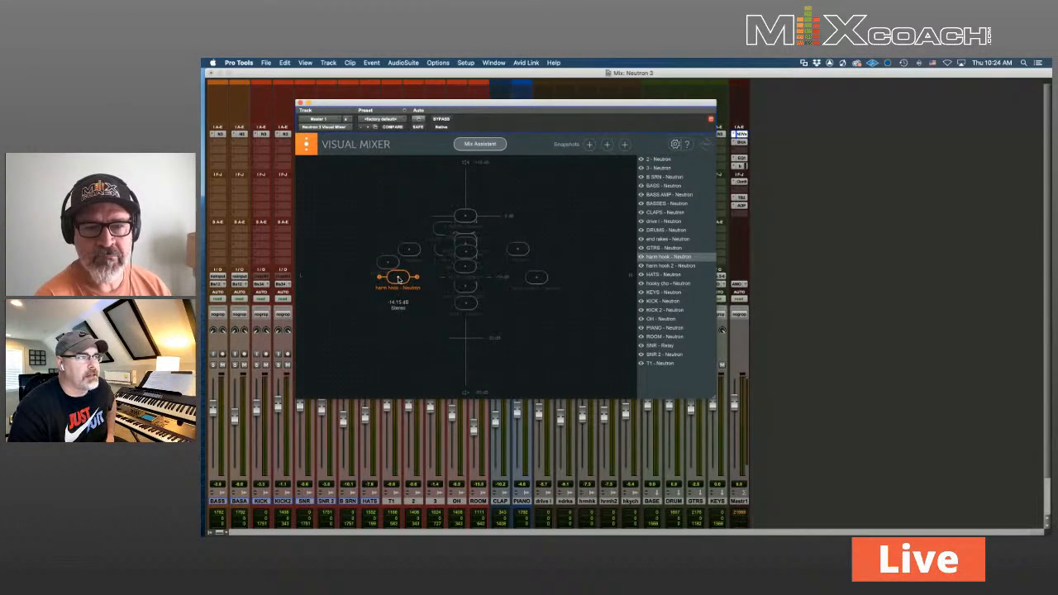
left_click(537, 279)
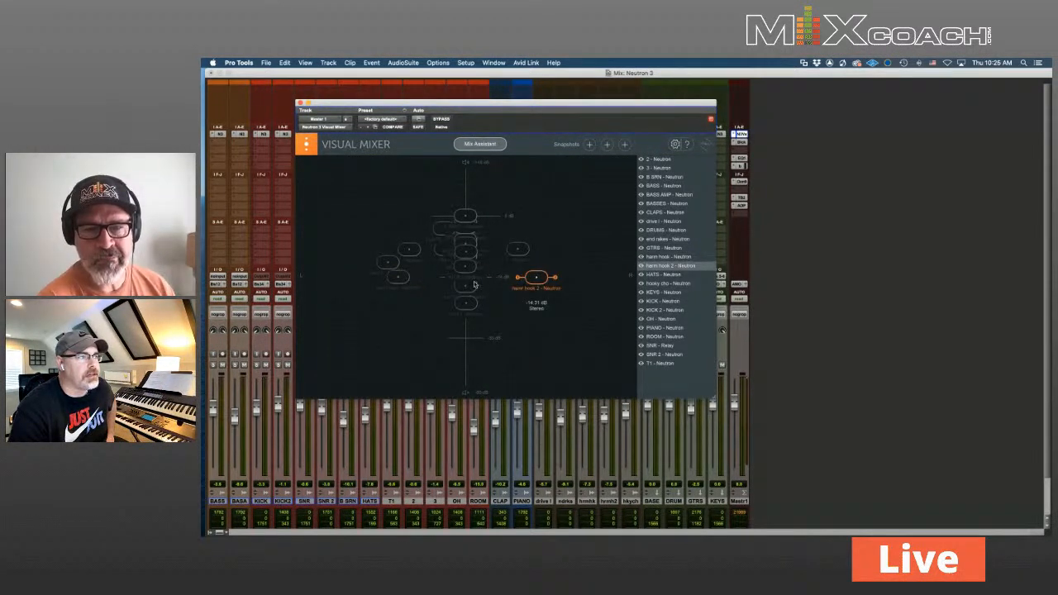
left_click(467, 304)
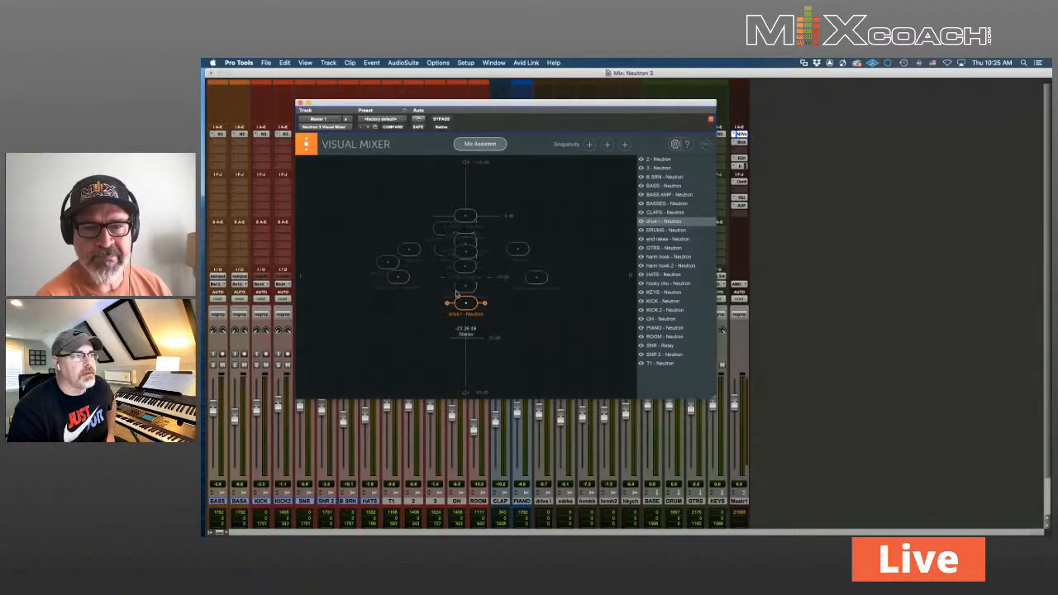
mouse_move(466, 302)
left_mouse_down()
mouse_move(465, 242)
mouse_move(465, 313)
mouse_move(465, 303)
left_mouse_up()
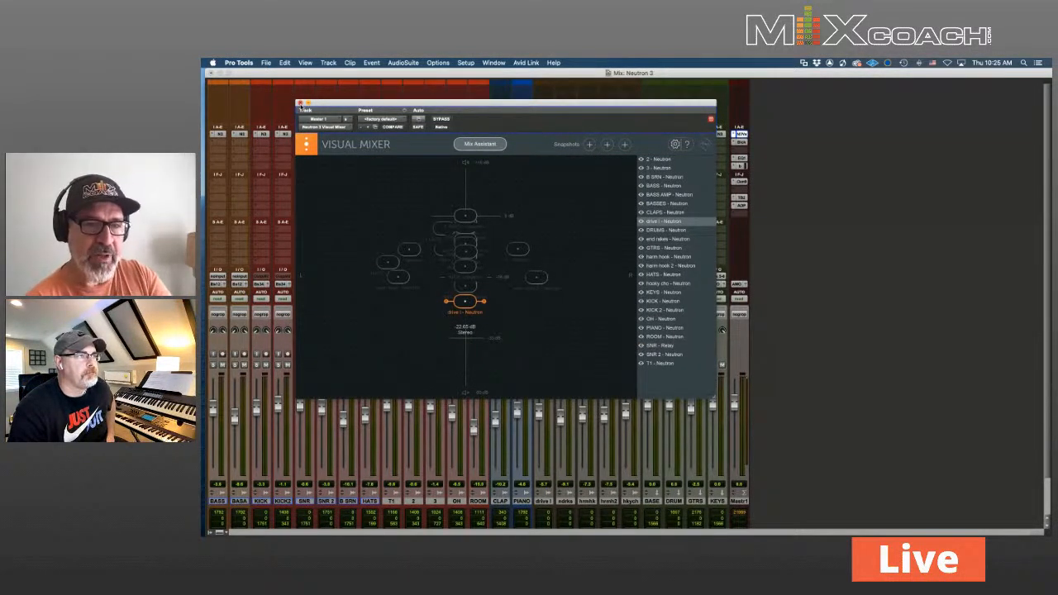
left_click(300, 105)
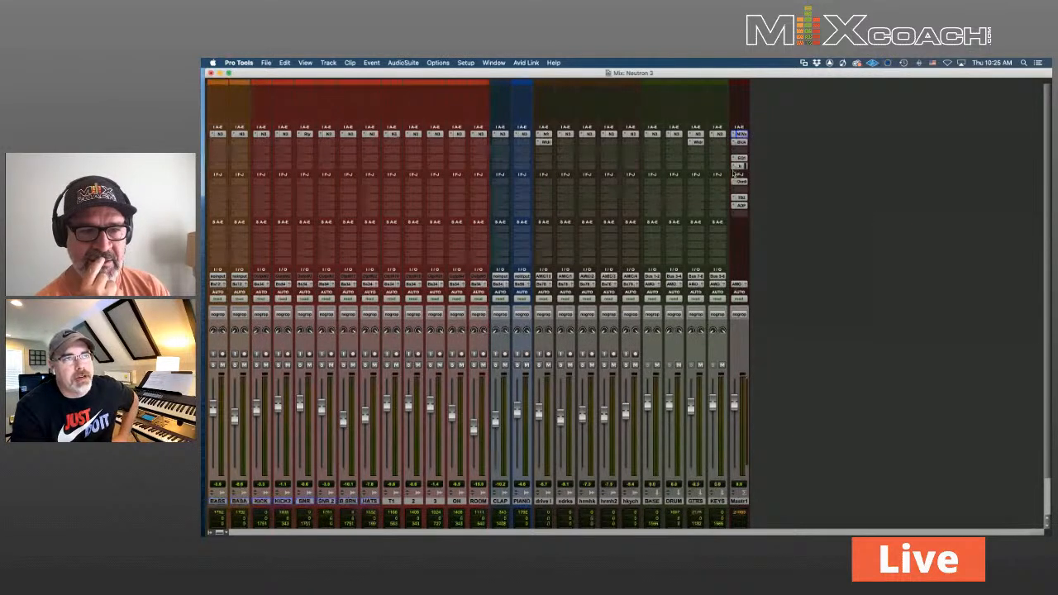
Reopen the Master's Neutron Visual Mixer, close it, then open it once more
left_click(744, 135)
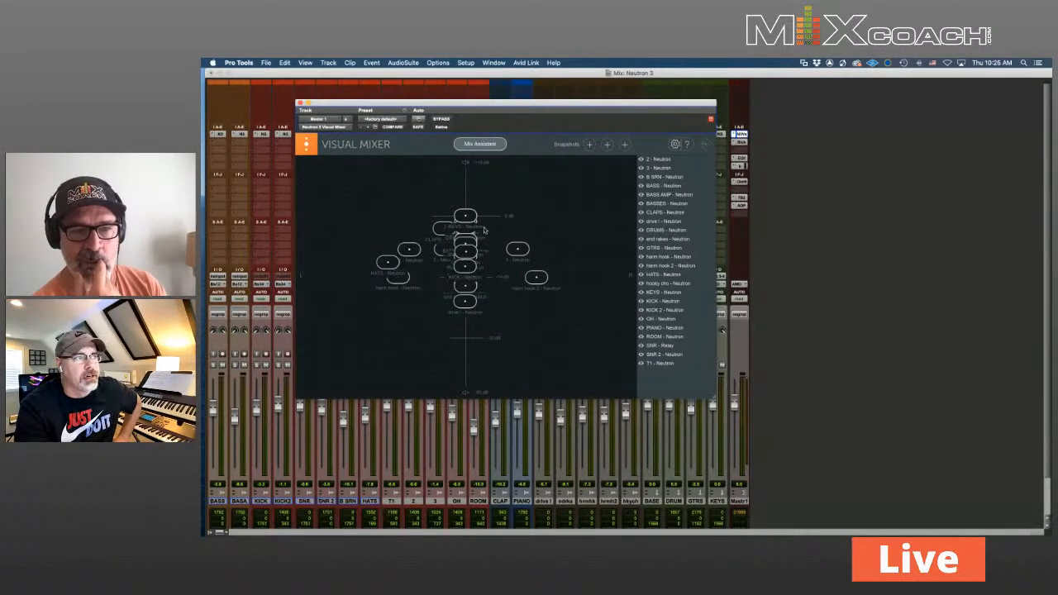
left_click(299, 102)
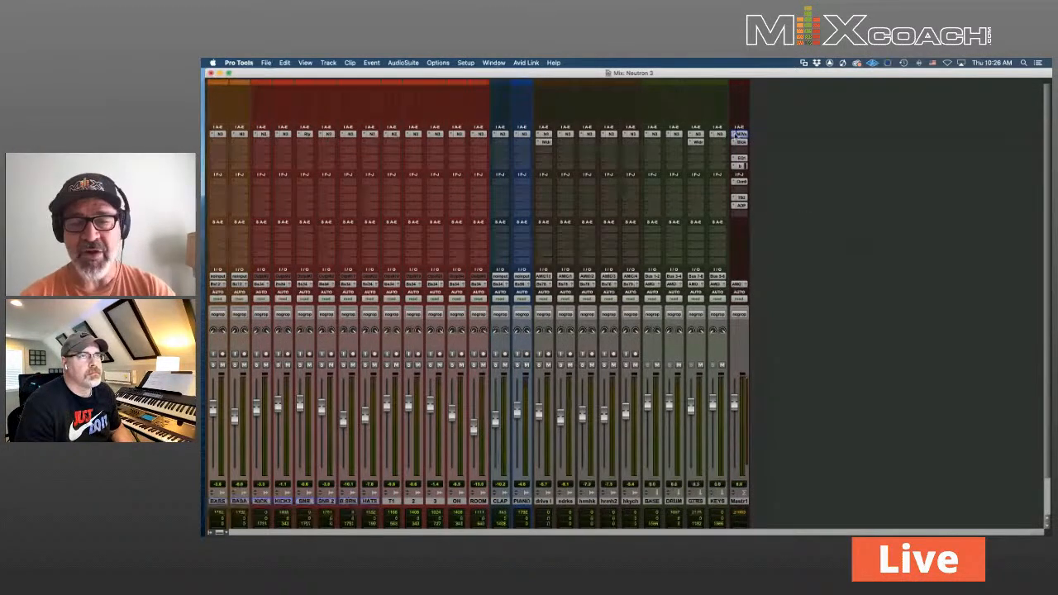
left_click(741, 133)
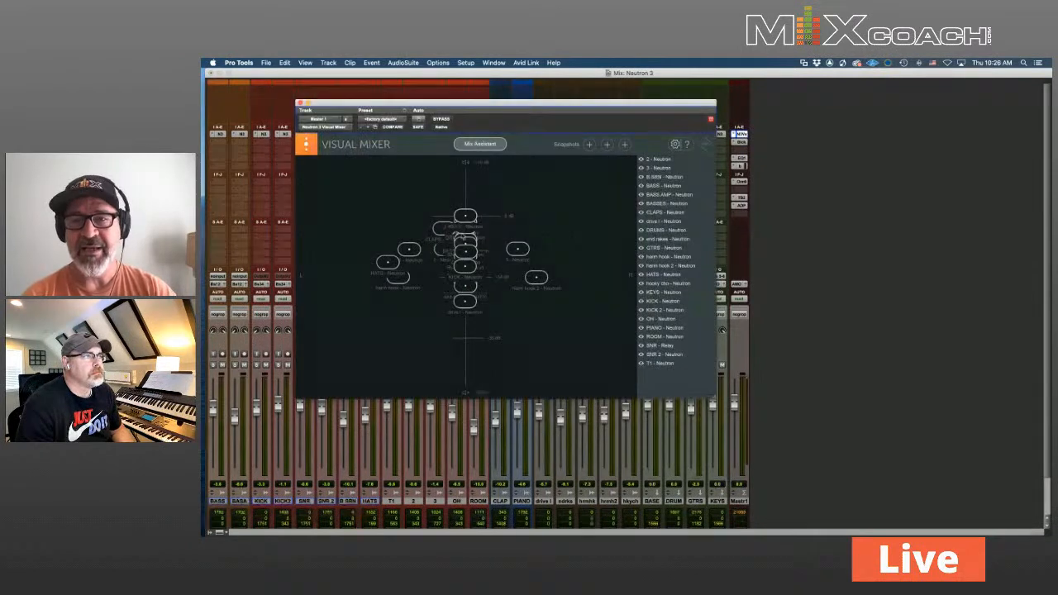
Lower the OH track to about -6 dB and pan KEYS right in the Visual Mixer
left_click(471, 253)
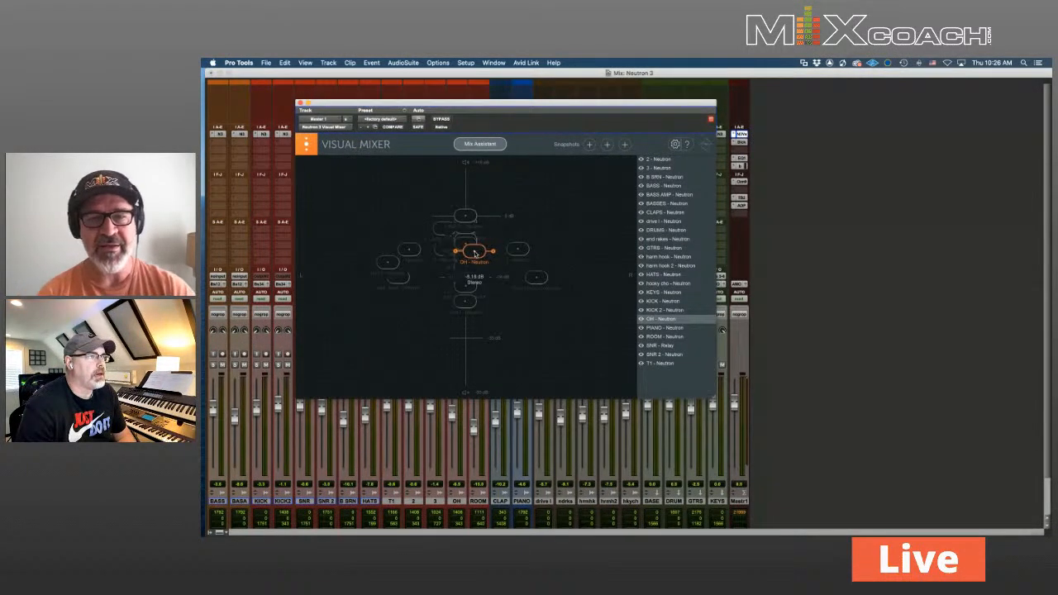
left_click_drag(471, 253, 467, 253)
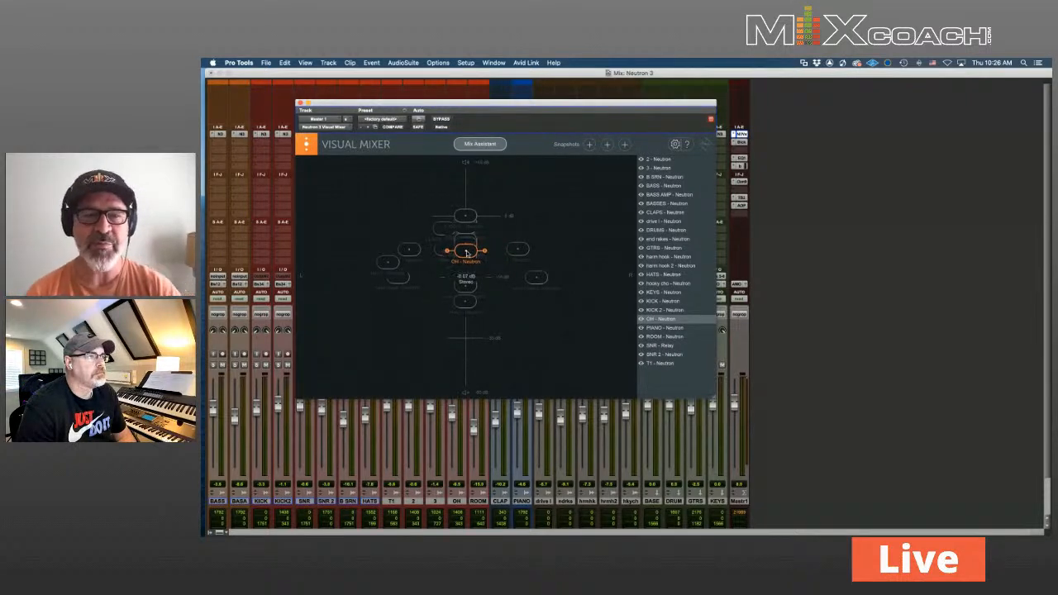
left_click(466, 300)
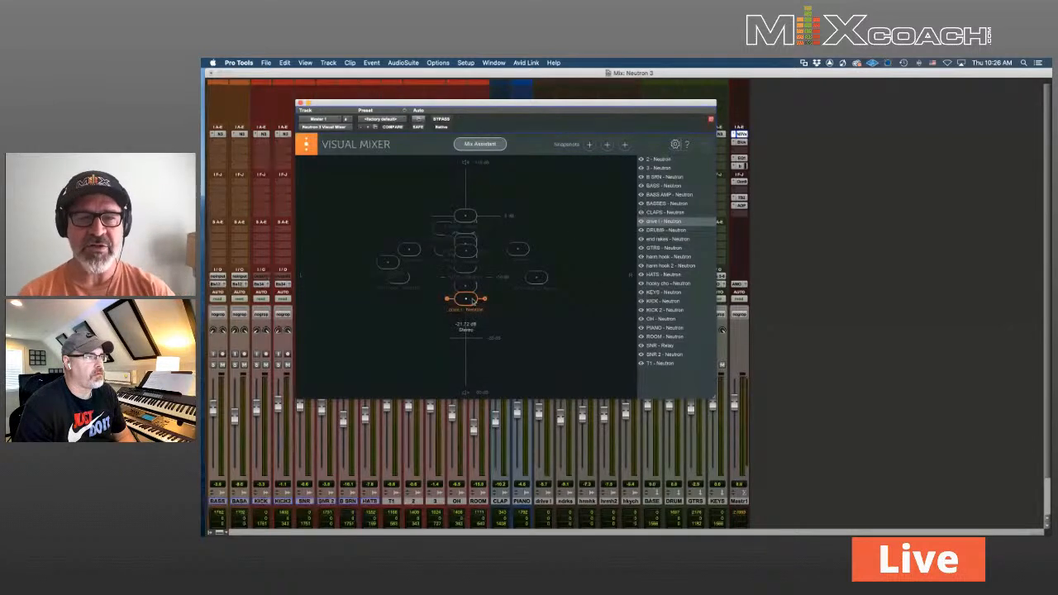
left_click_drag(465, 221, 486, 219)
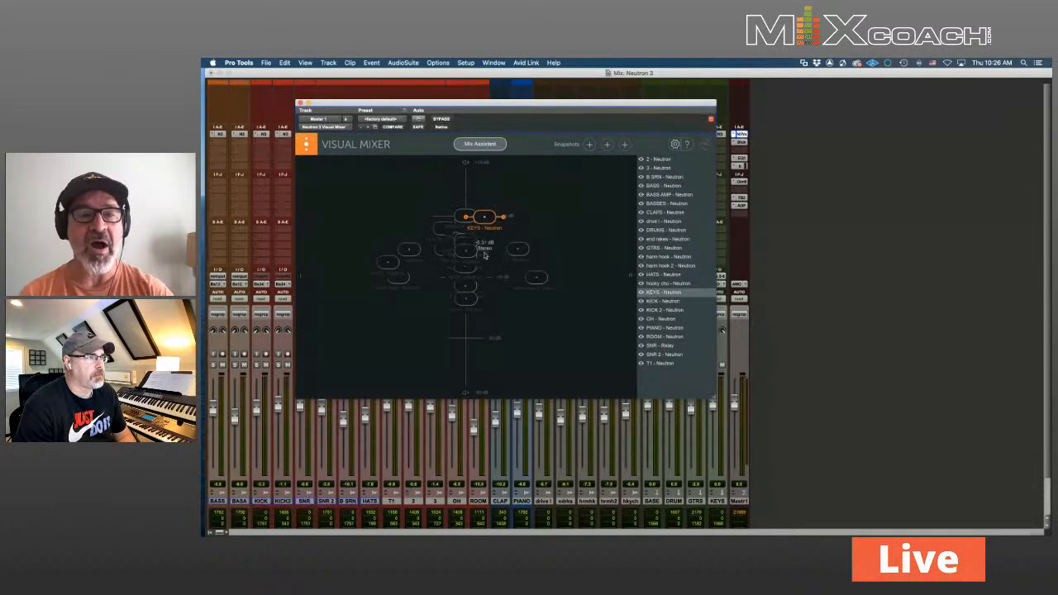
Narrow the drive track's stereo width, then close the Visual Mixer
left_click(467, 299)
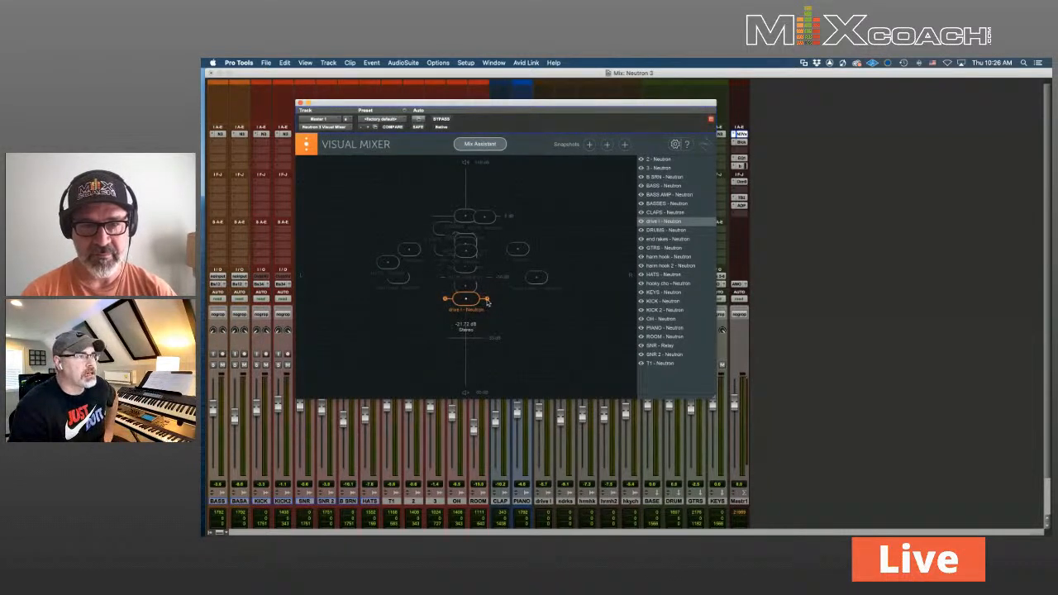
mouse_move(488, 301)
left_mouse_down()
mouse_move(450, 308)
mouse_move(490, 302)
left_mouse_up()
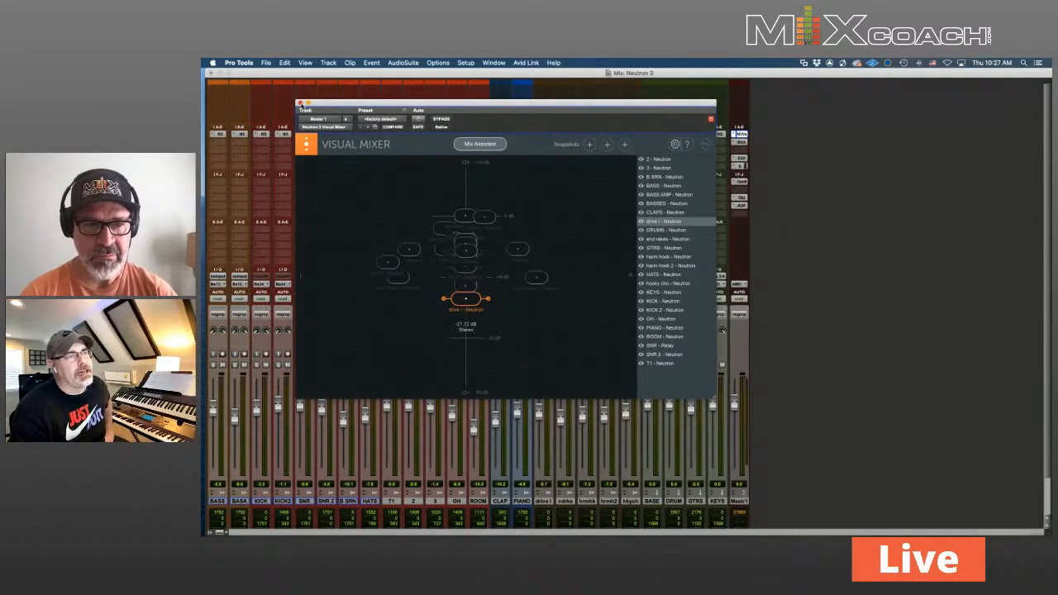
left_click(299, 102)
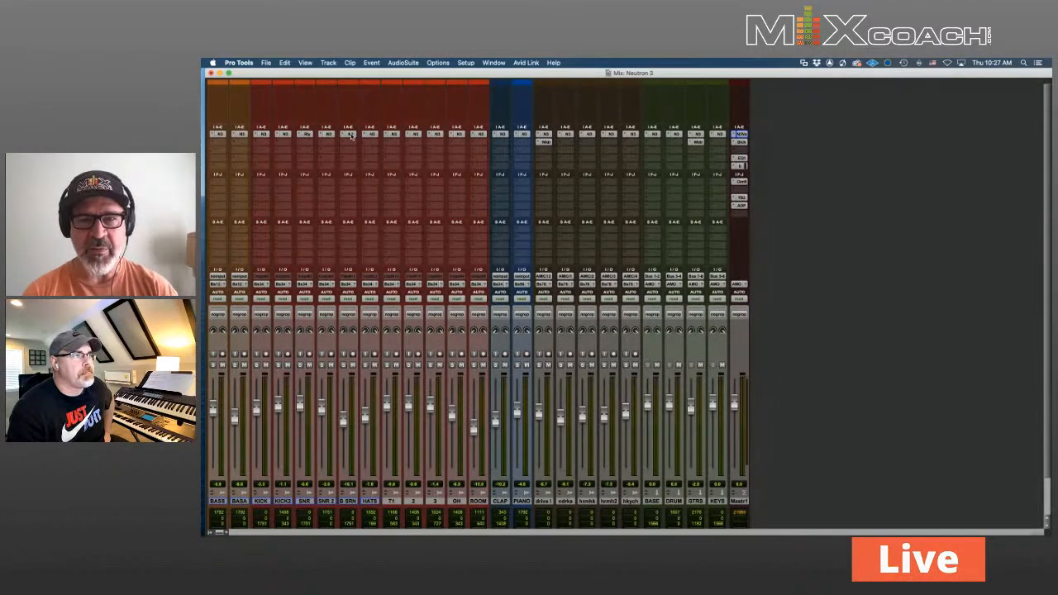
Check the B SRN Neutron, then open Ozone on the Master track (Maximizer ceiling -1.0 dB)
left_click(351, 136)
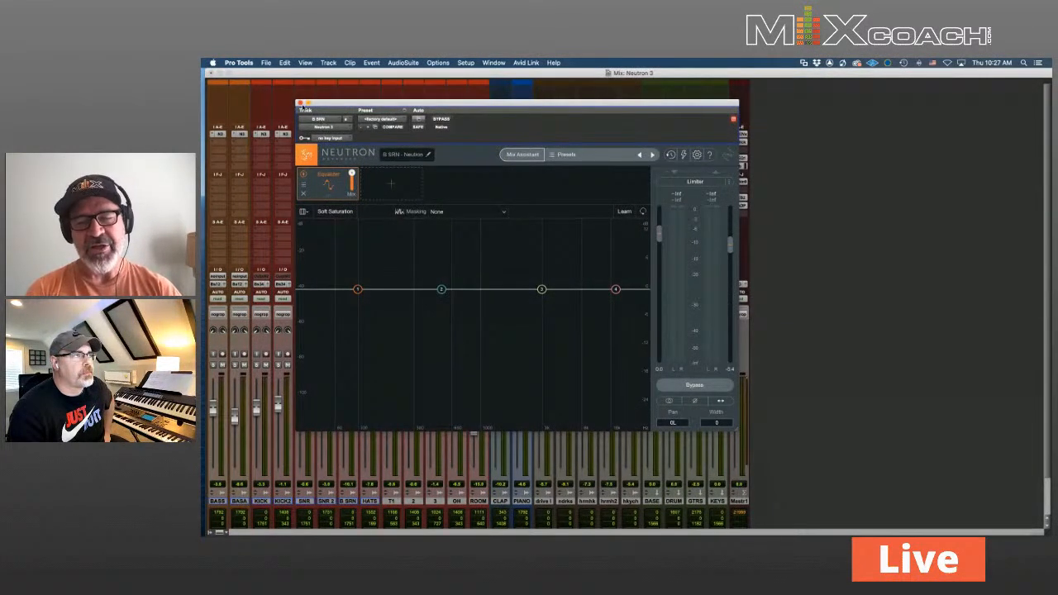
left_click(299, 103)
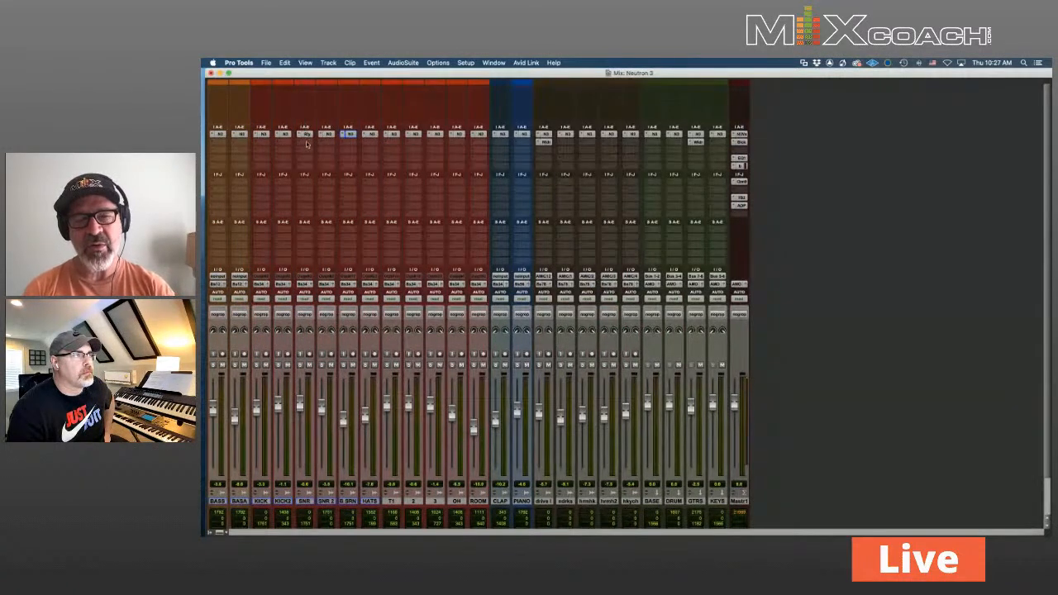
left_click(744, 182)
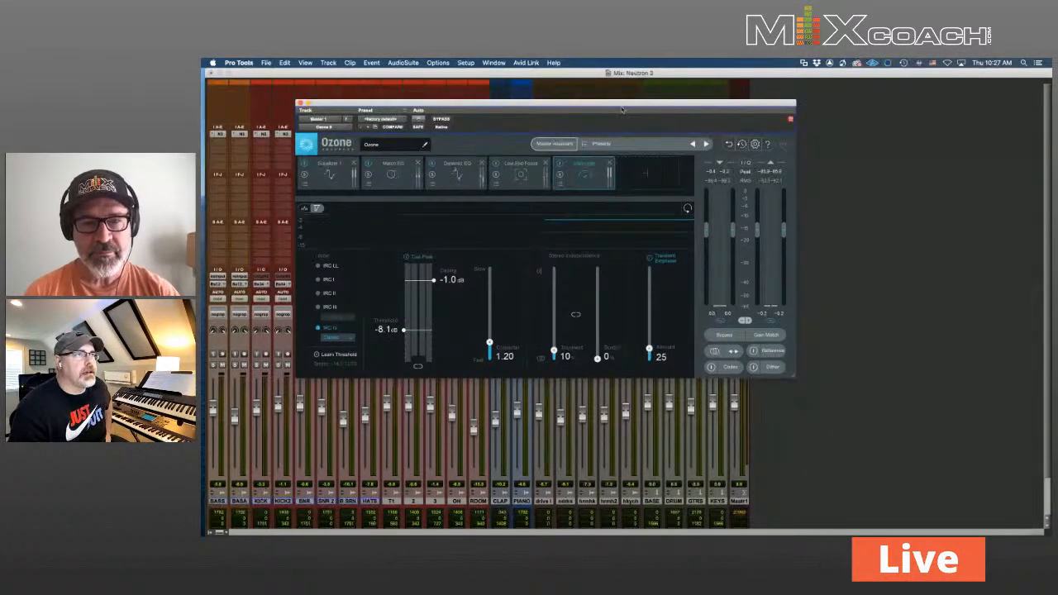
Move Ozone aside and open Tonal Balance Control 2 on the Master against the Rock target
left_click_drag(624, 105, 557, 100)
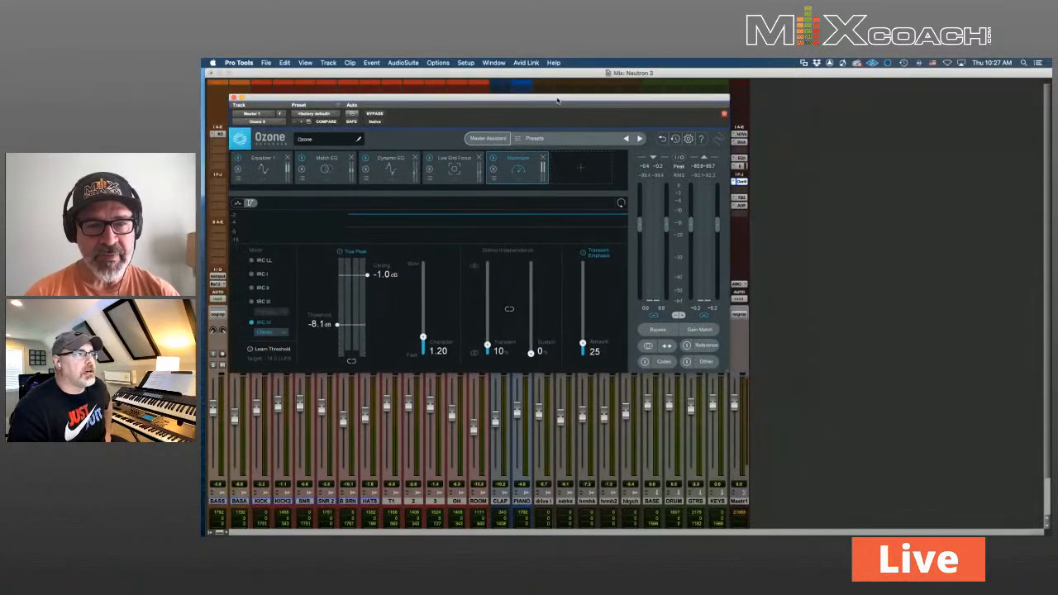
left_click(742, 199)
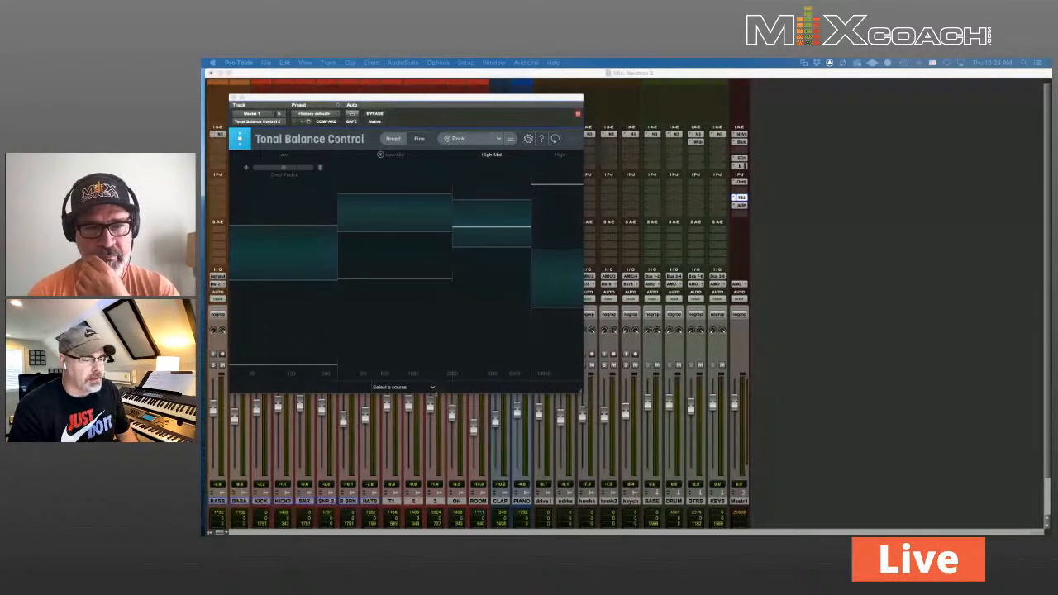
Play the mix, keep Rock as the genre target, and list the available Neutron EQ sources
key("space")
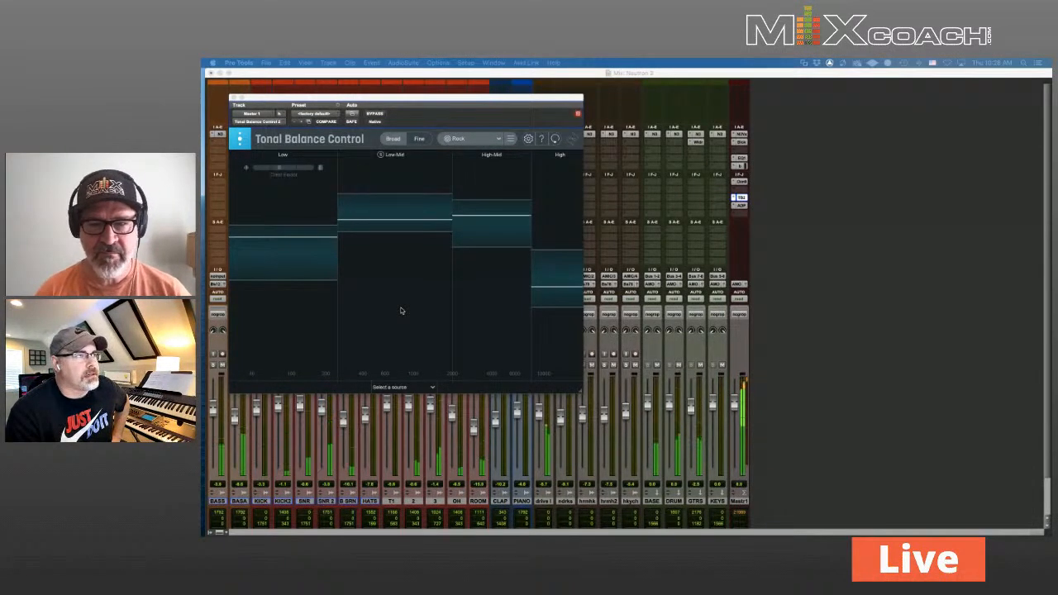
left_click(407, 387)
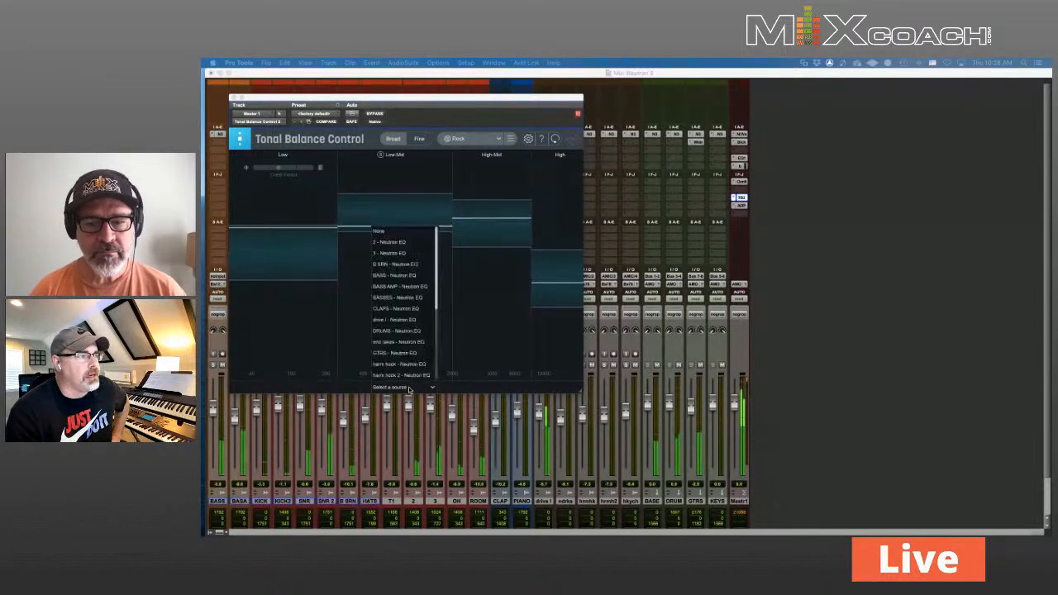
left_click(487, 325)
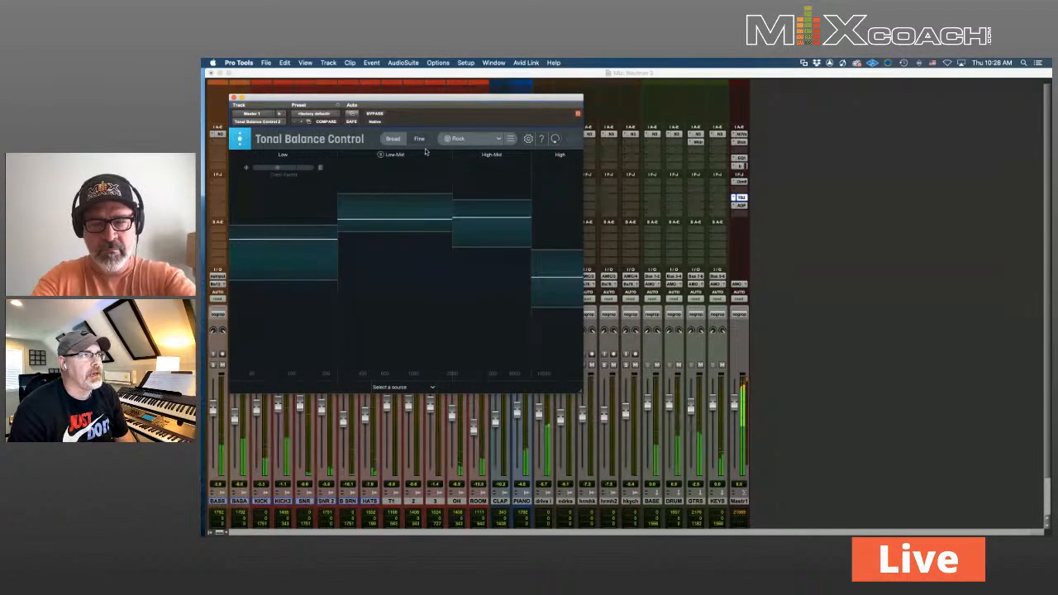
left_click(499, 140)
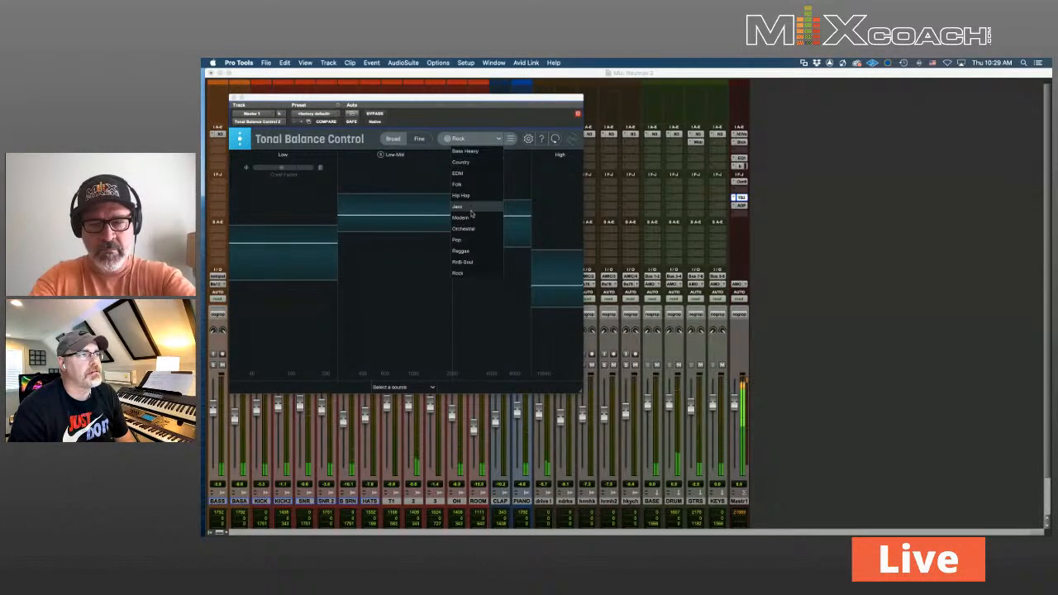
left_click(395, 320)
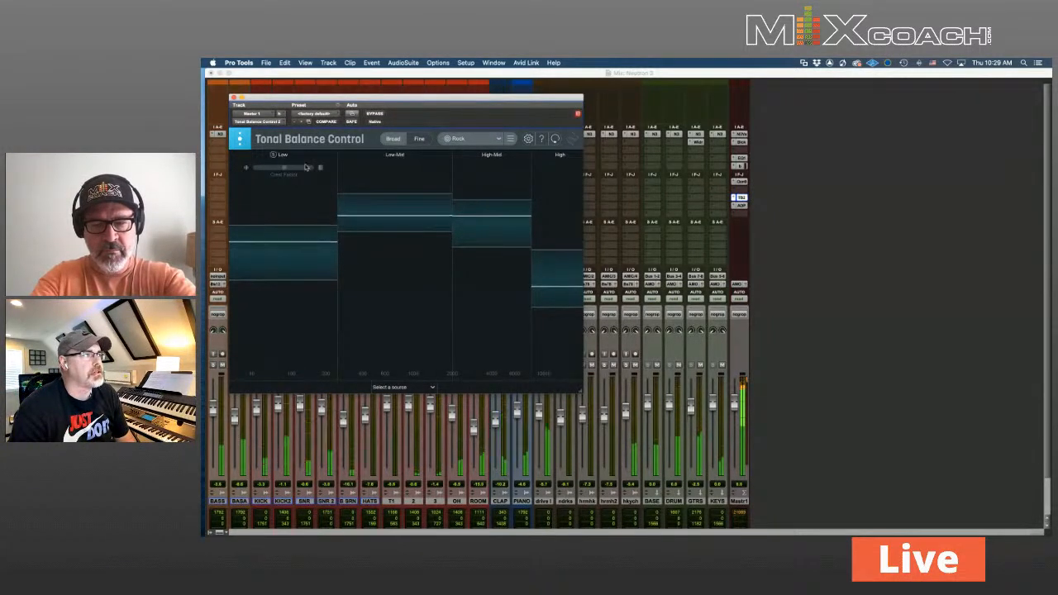
left_click(429, 388)
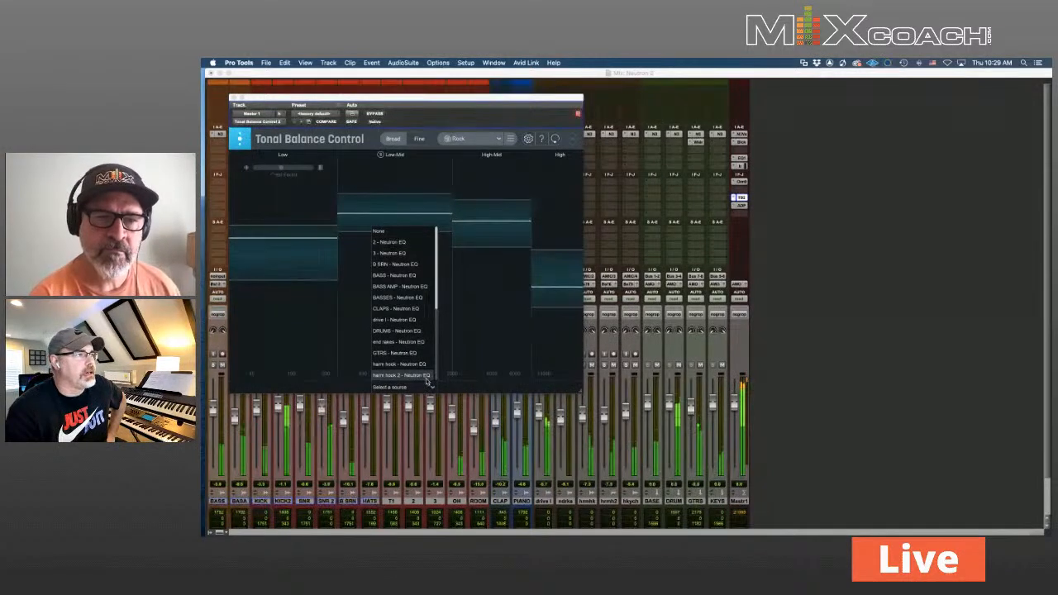
Lower BASS Neutron EQ band 2 slightly, review Ozone Equalizer 1, then close Tonal Balance Control
left_click(417, 278)
mouse_move(278, 325)
left_mouse_down()
mouse_move(298, 328)
mouse_move(284, 328)
left_mouse_up()
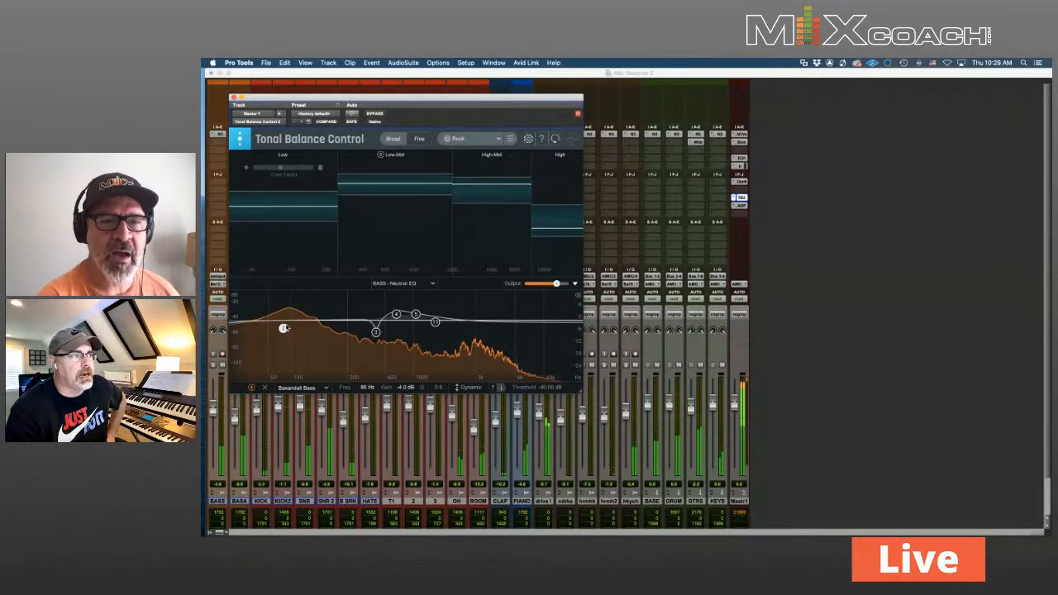
left_click(402, 283)
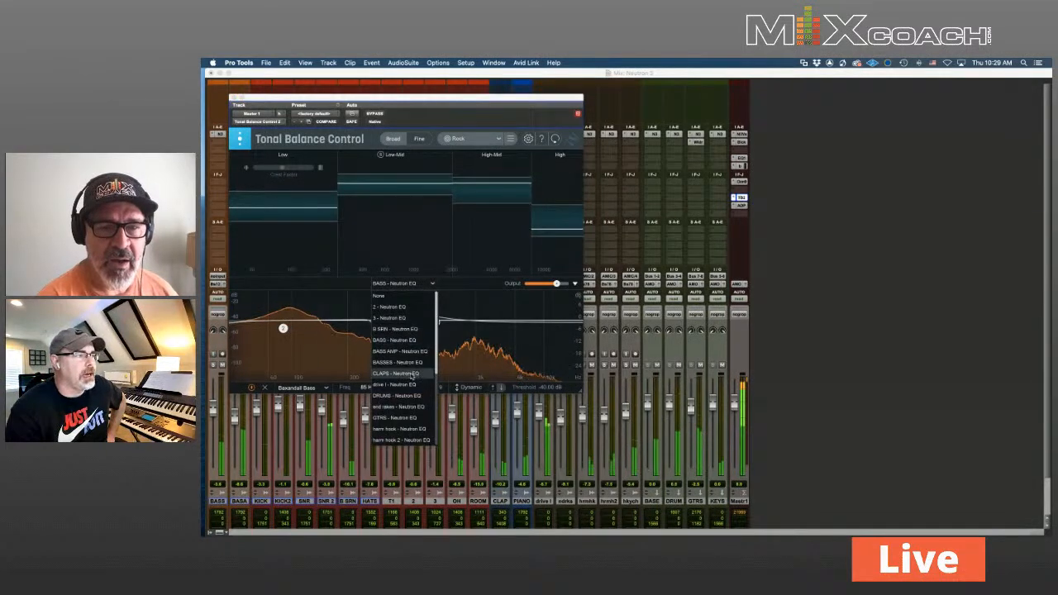
scroll(411, 335, "up", 2)
scroll(411, 335, "up", 1)
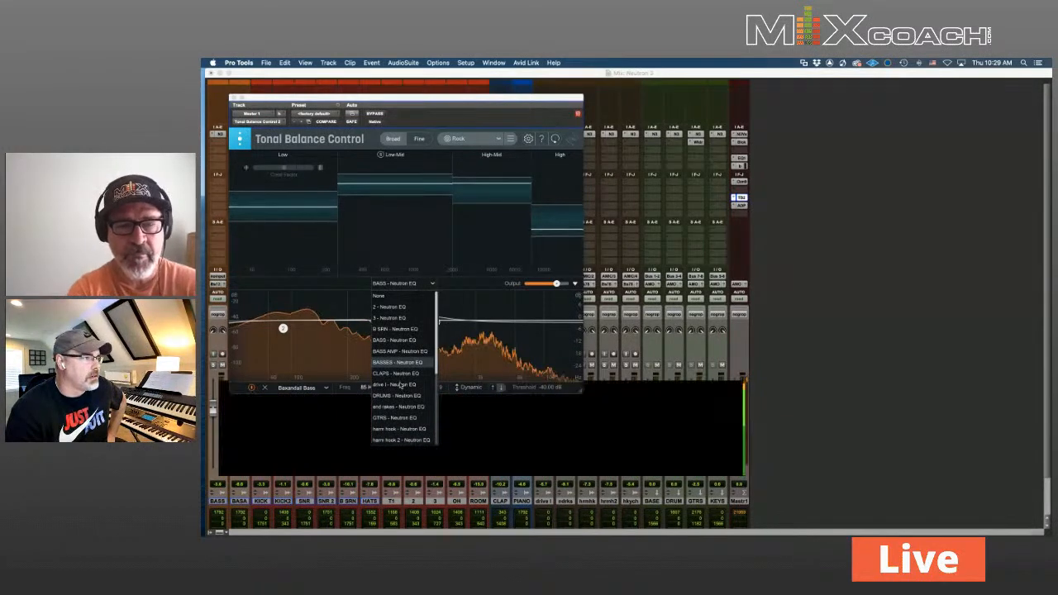
scroll(404, 411, "down", 5)
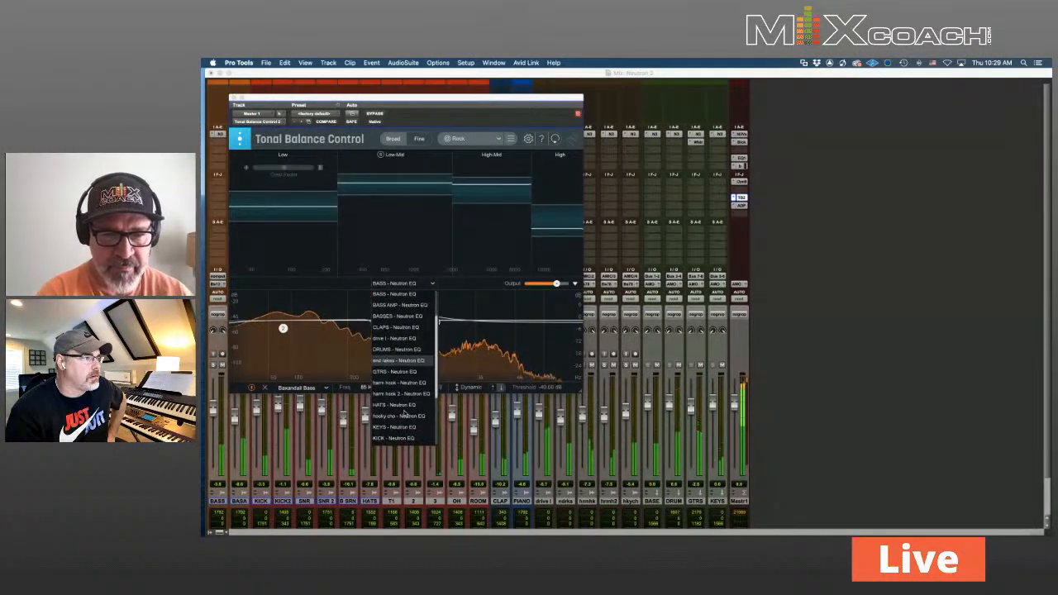
scroll(404, 414, "down", 5)
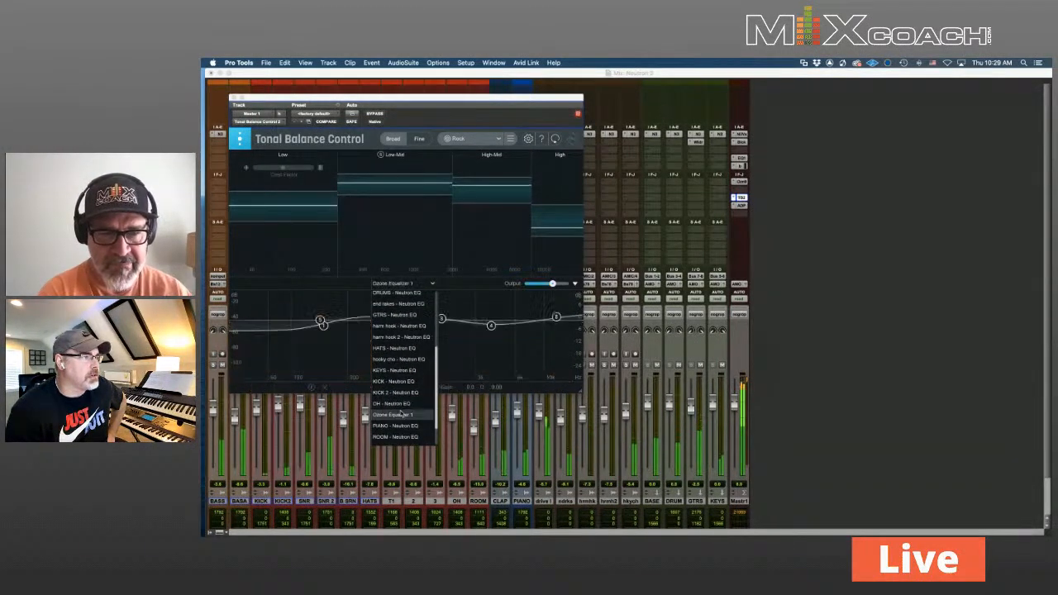
left_click(404, 413)
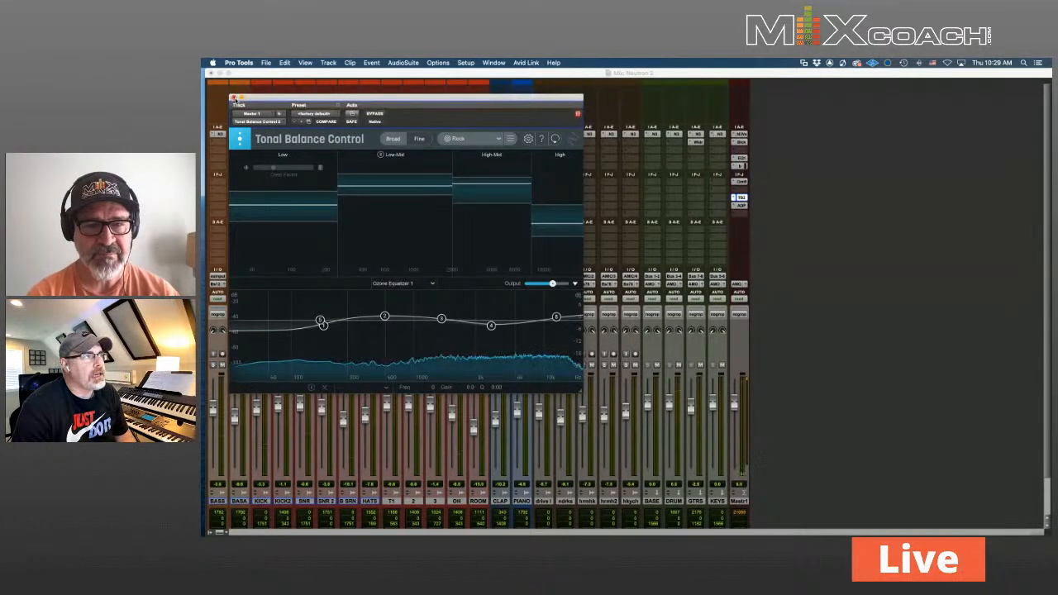
left_click(234, 98)
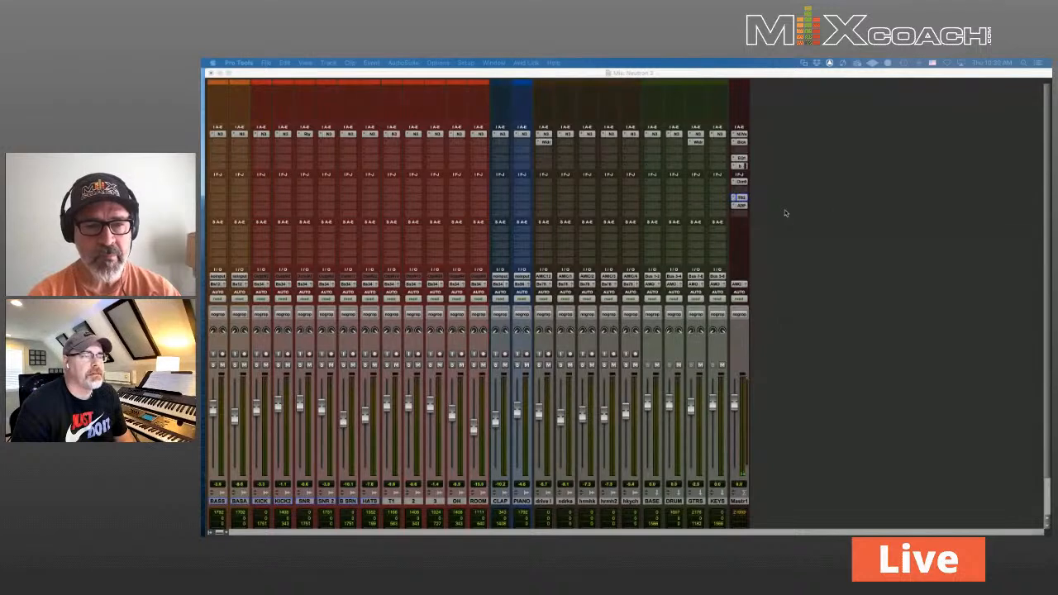
Return to Pro Tools and open SNR 2's Neutron on its Transient Shaper, repositioning the window
left_click(743, 207)
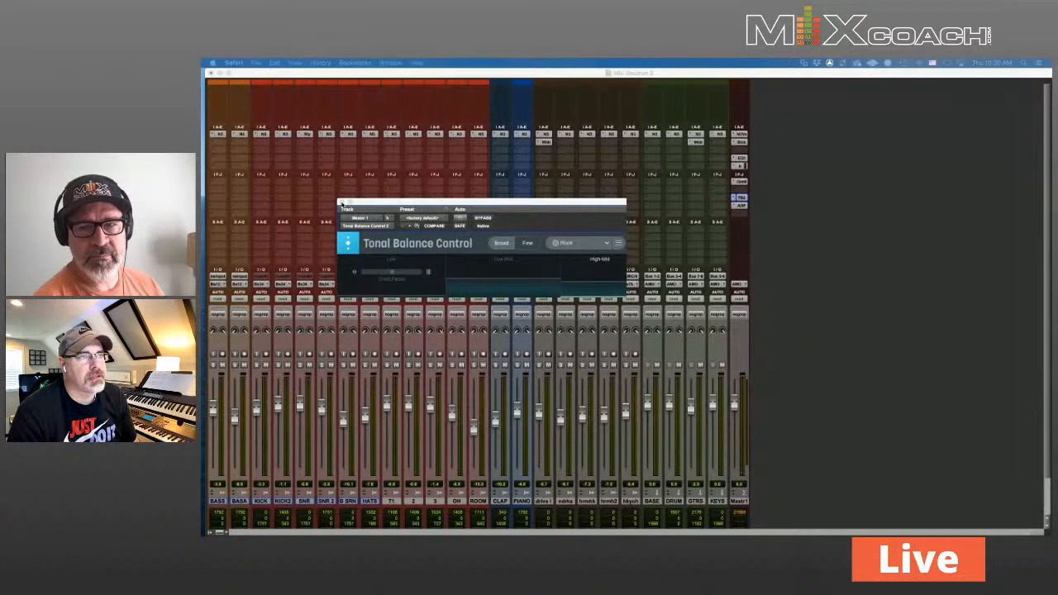
left_click(799, 213)
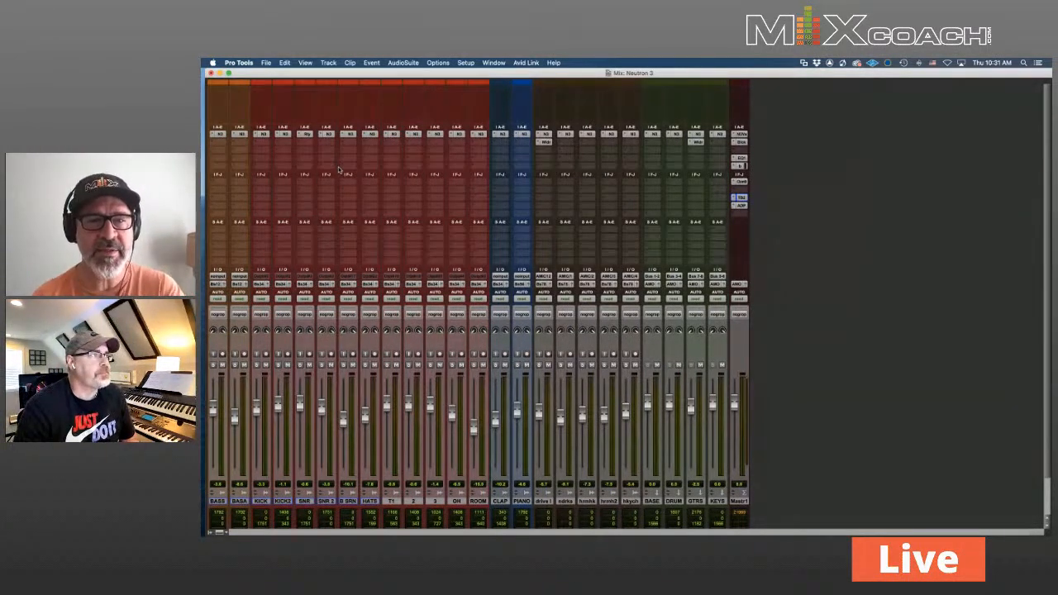
left_click(350, 134)
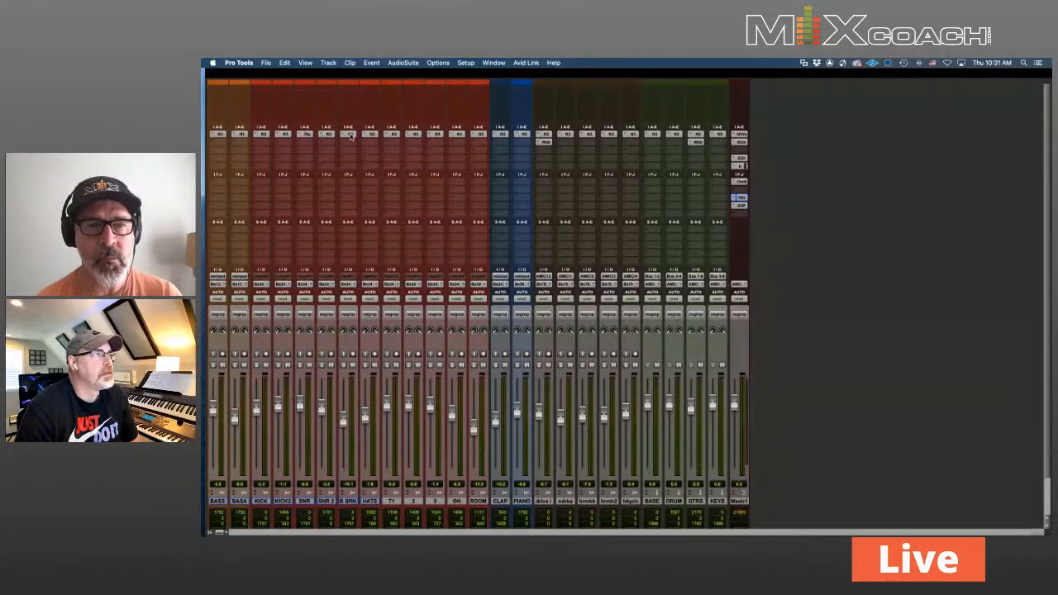
left_click_drag(523, 202, 552, 121)
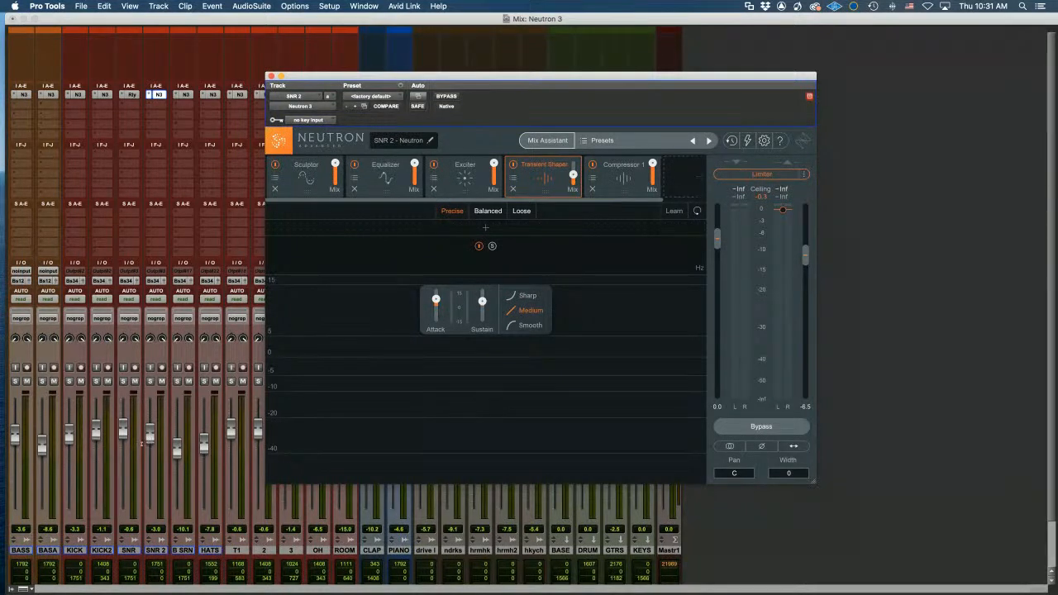
Play the snare and set Neutron's Sculptor target to All-purpose Add Punch, then show the Equalizer
key("space")
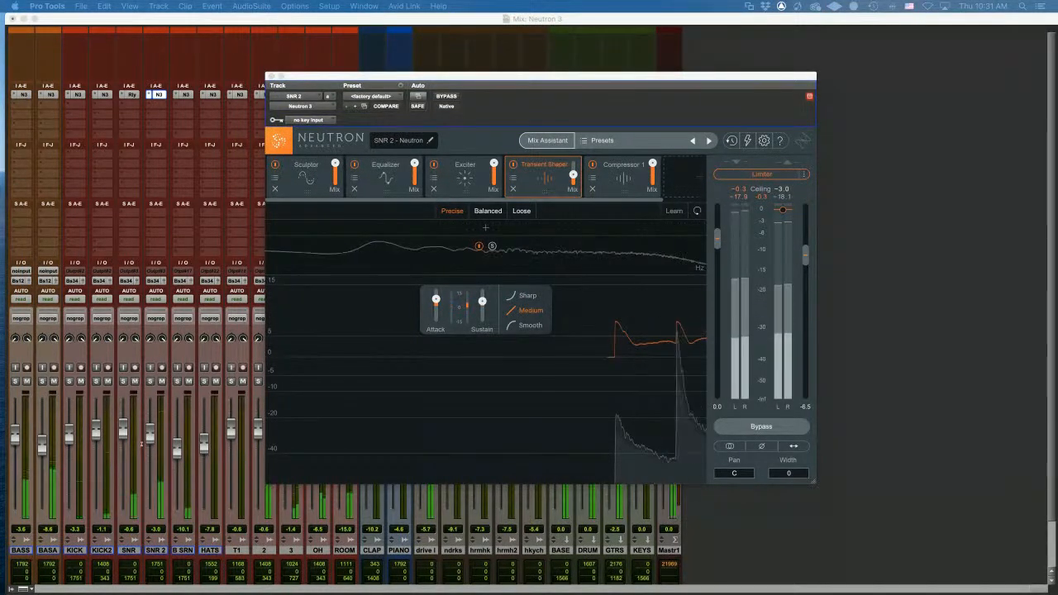
left_click(303, 163)
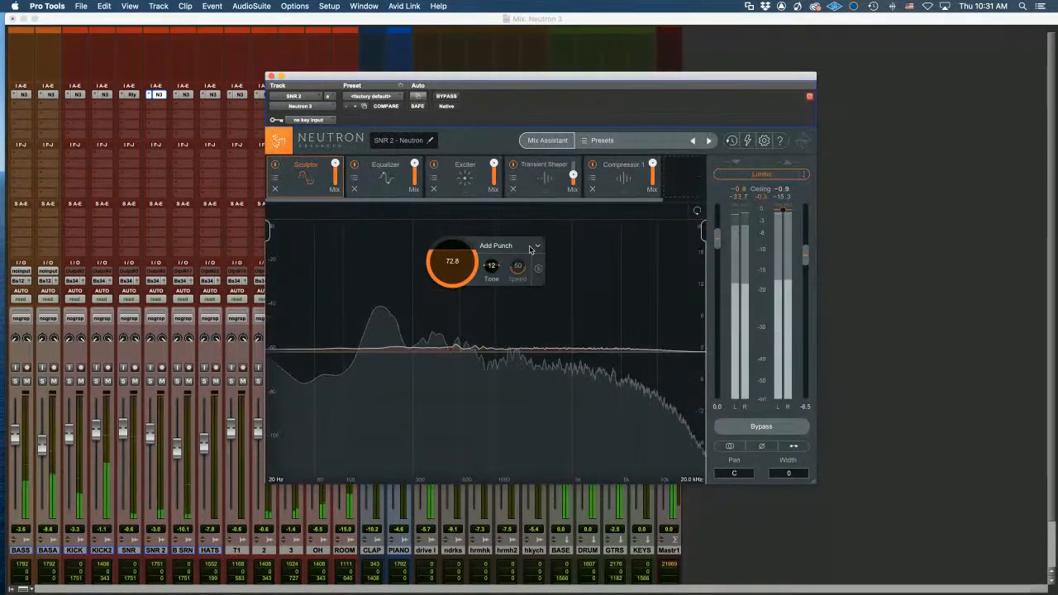
left_click(530, 250)
mouse_move(516, 351)
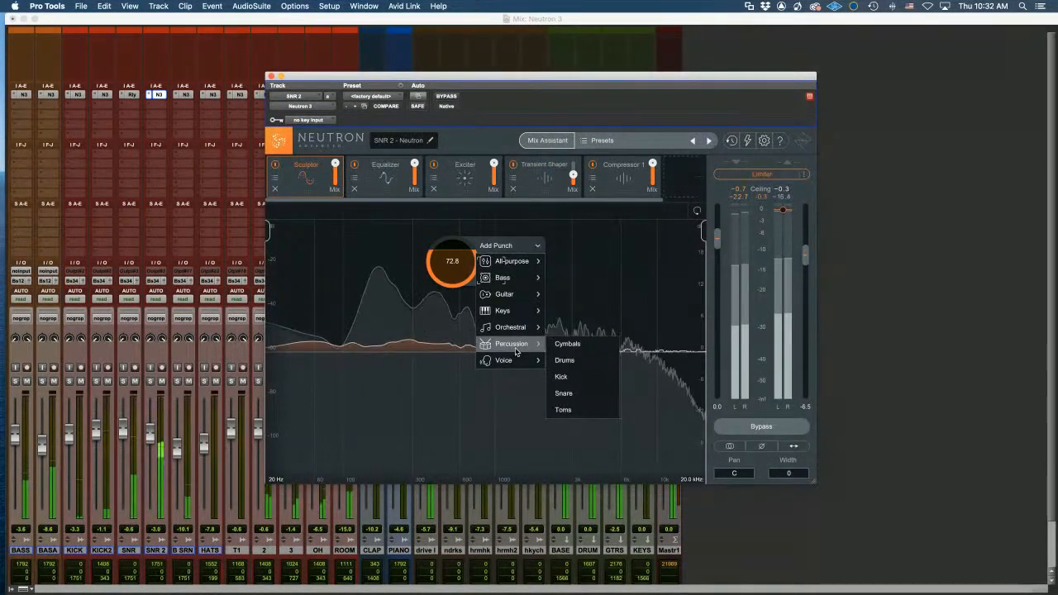
mouse_move(517, 260)
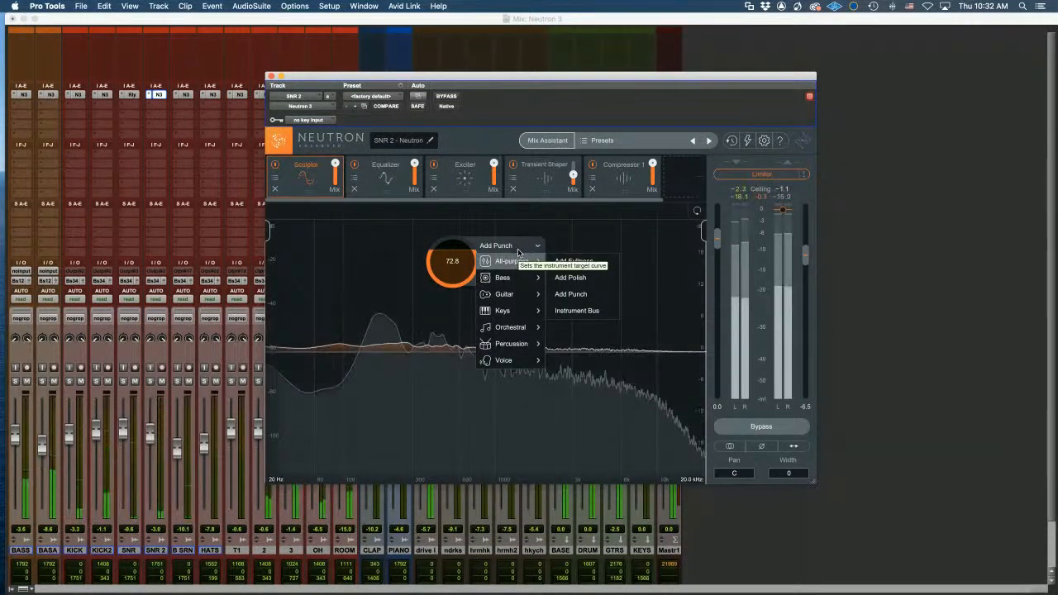
left_click(582, 291)
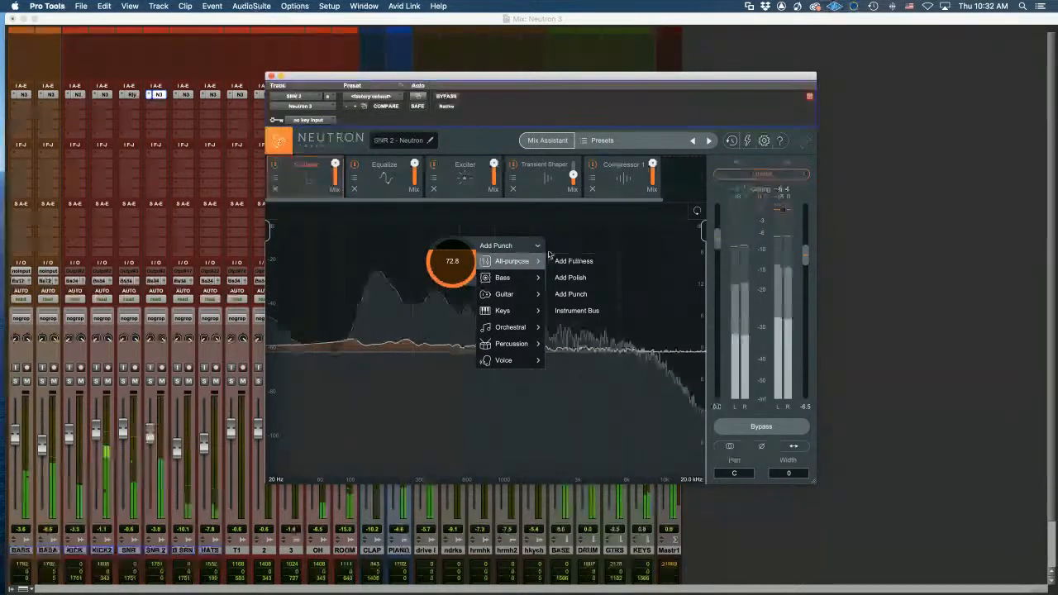
left_click(576, 293)
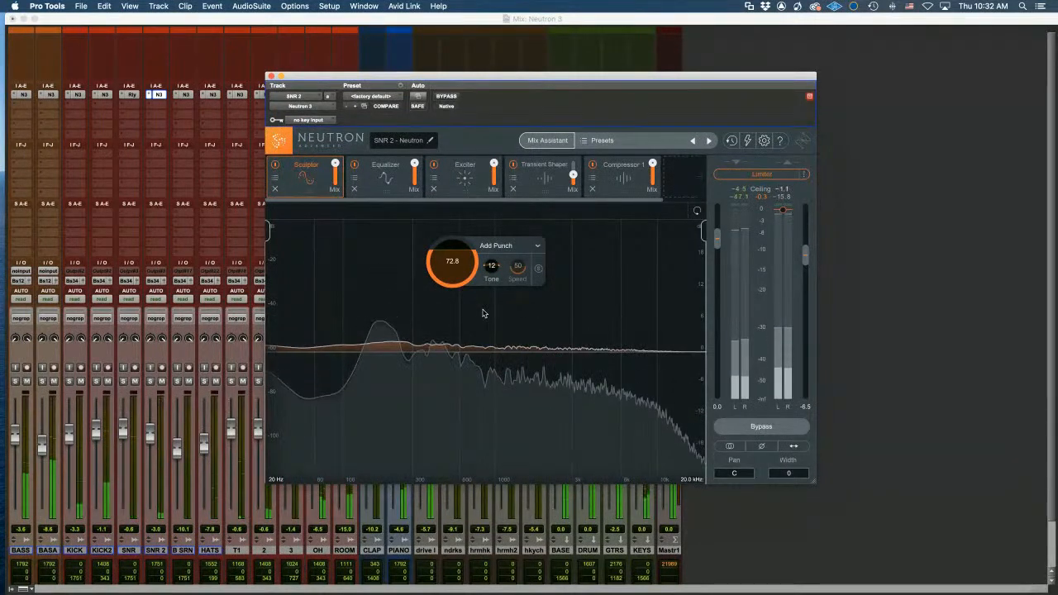
left_click(385, 175)
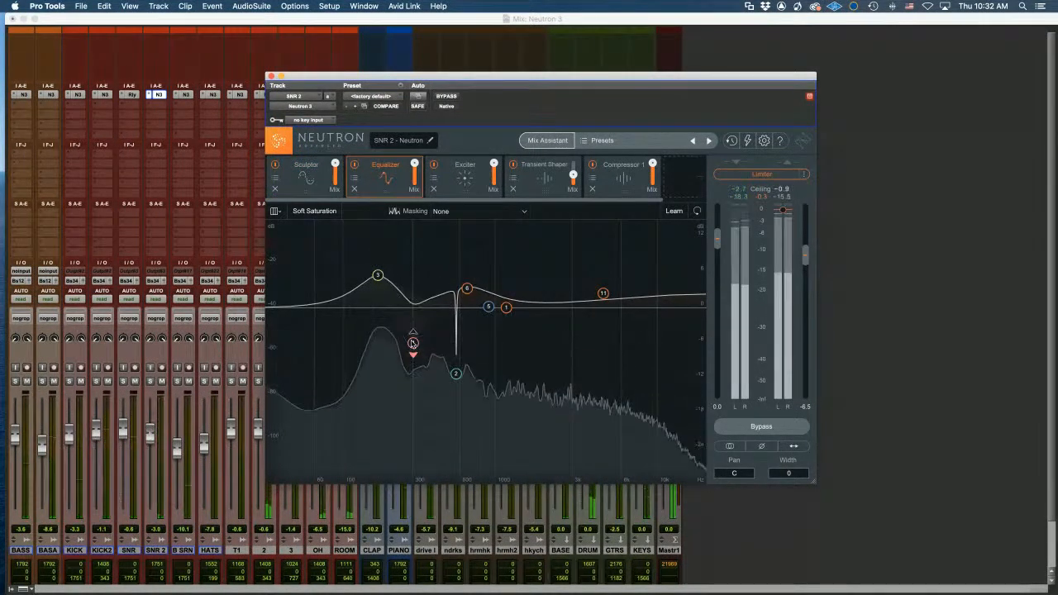
Cut SNR 2's EQ band 2 at 573 Hz to -12.0 dB, then show the Exciter
left_click(458, 376)
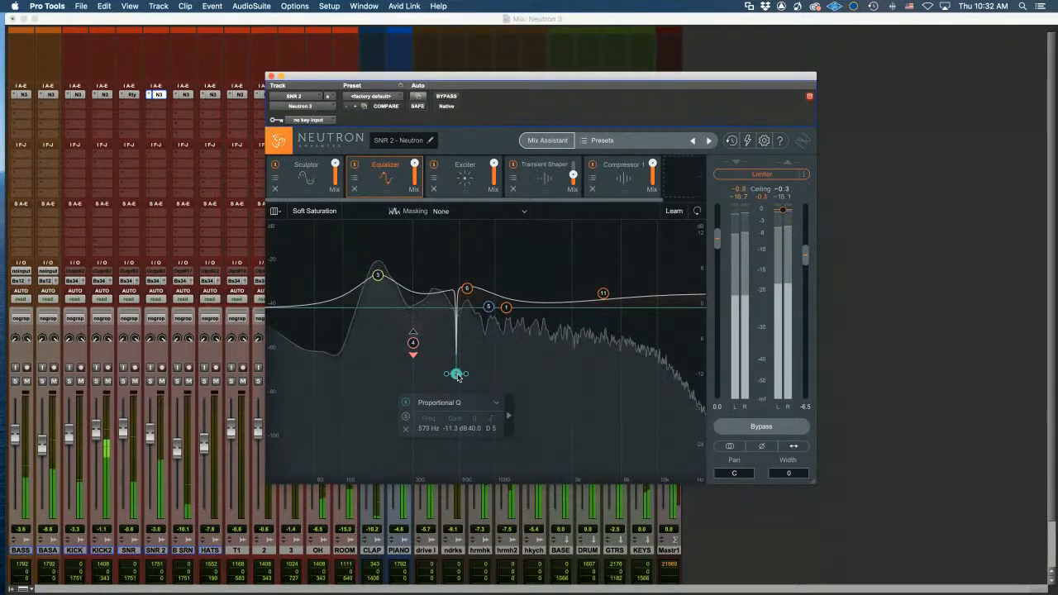
left_click_drag(458, 377, 459, 381)
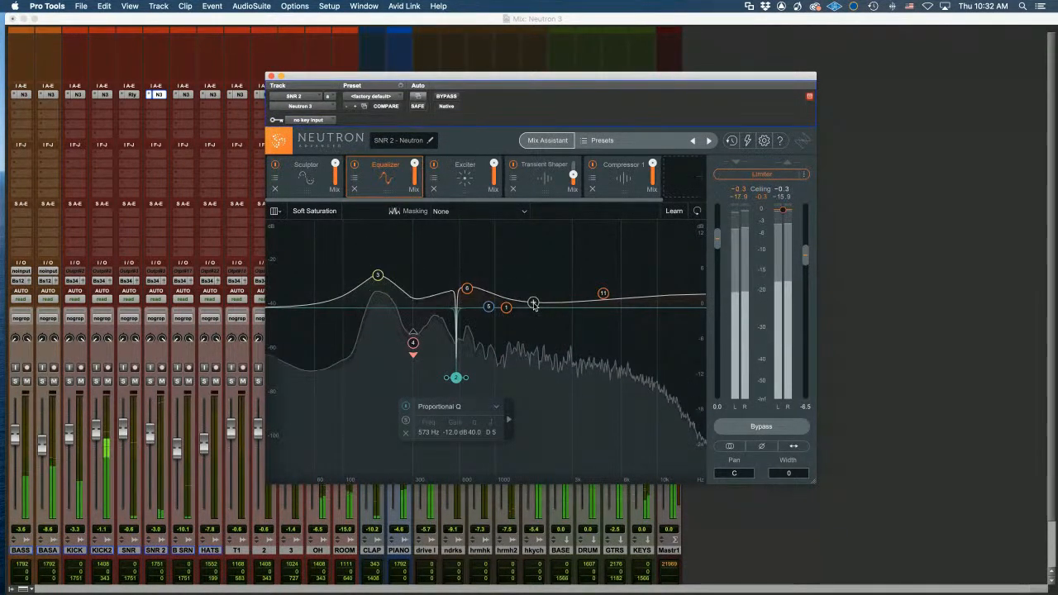
left_click(465, 169)
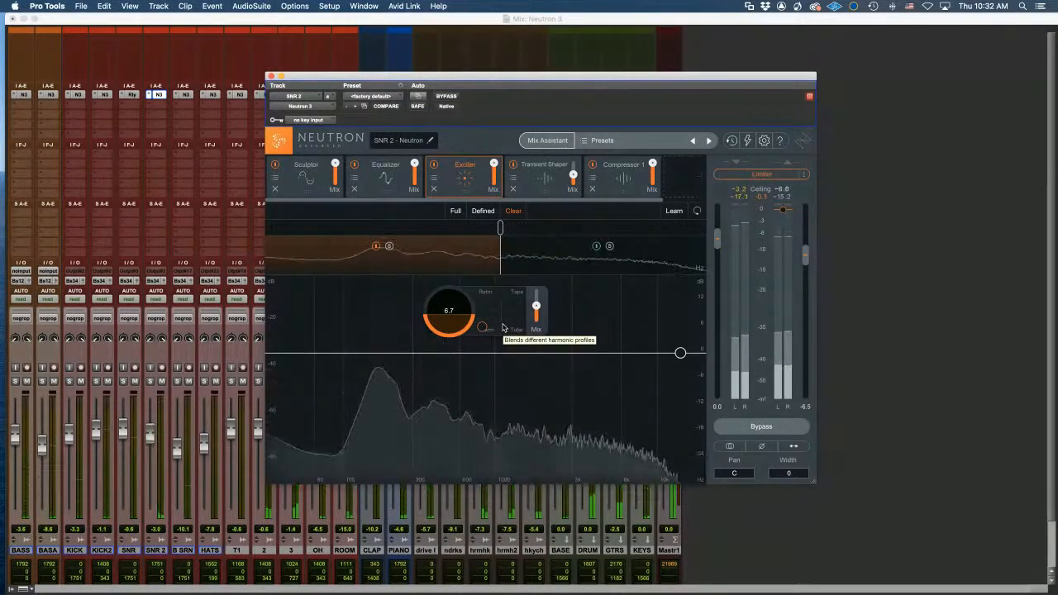
Nudge the Exciter's harmonic blend and lower the upper band's Mix, bringing the amount to 10.2
left_click_drag(481, 329, 483, 327)
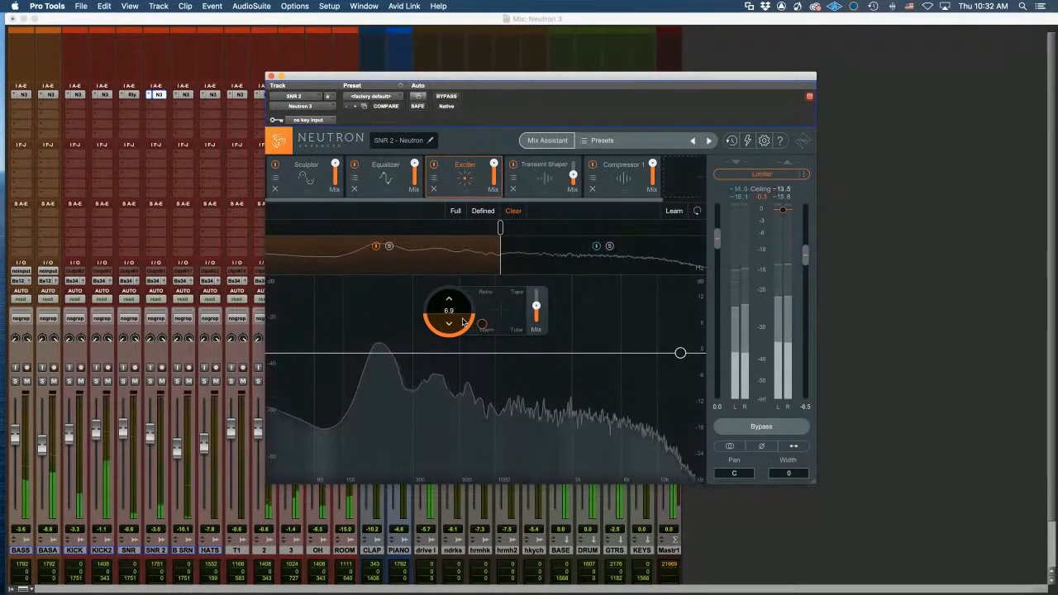
left_click(576, 249)
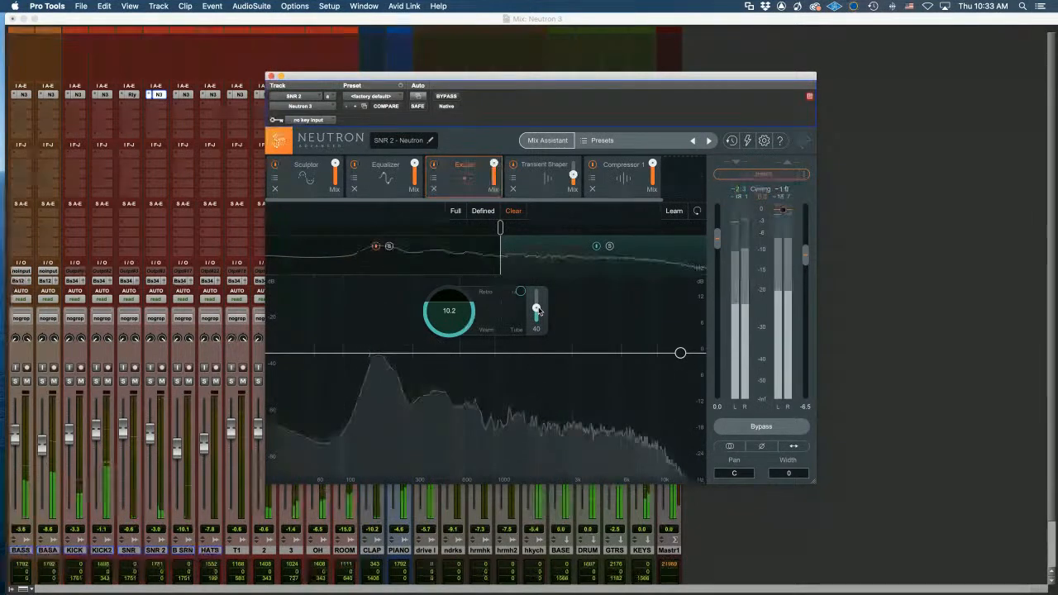
left_click_drag(539, 311, 537, 267)
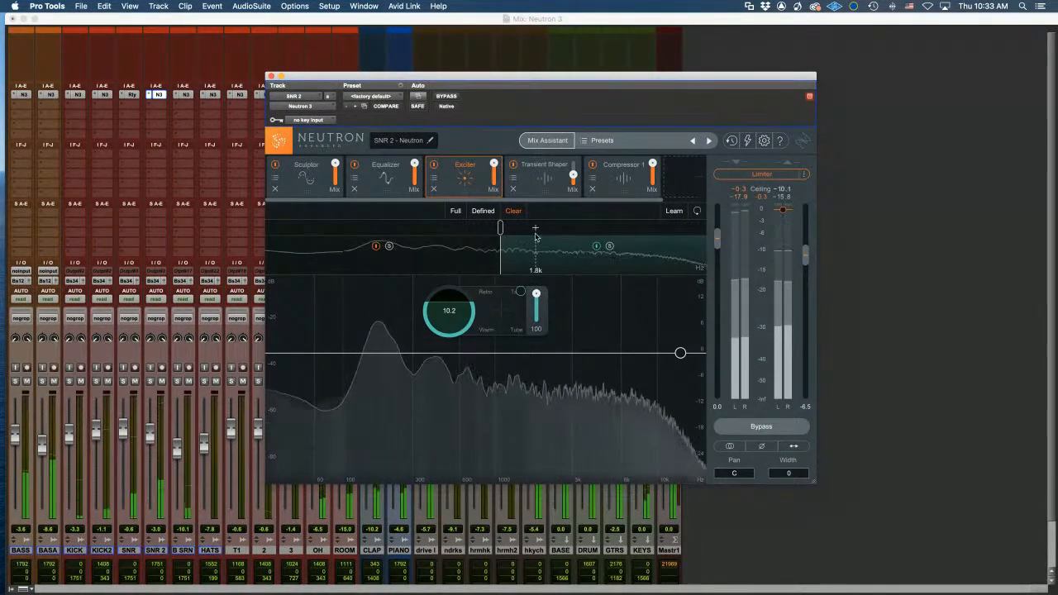
left_click_drag(537, 294, 534, 326)
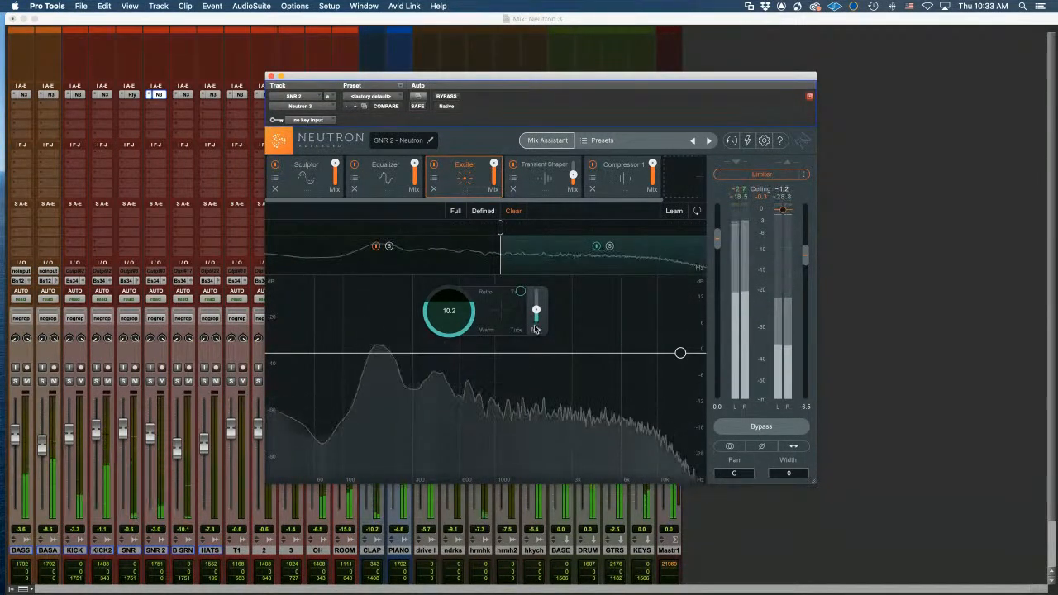
left_click(545, 175)
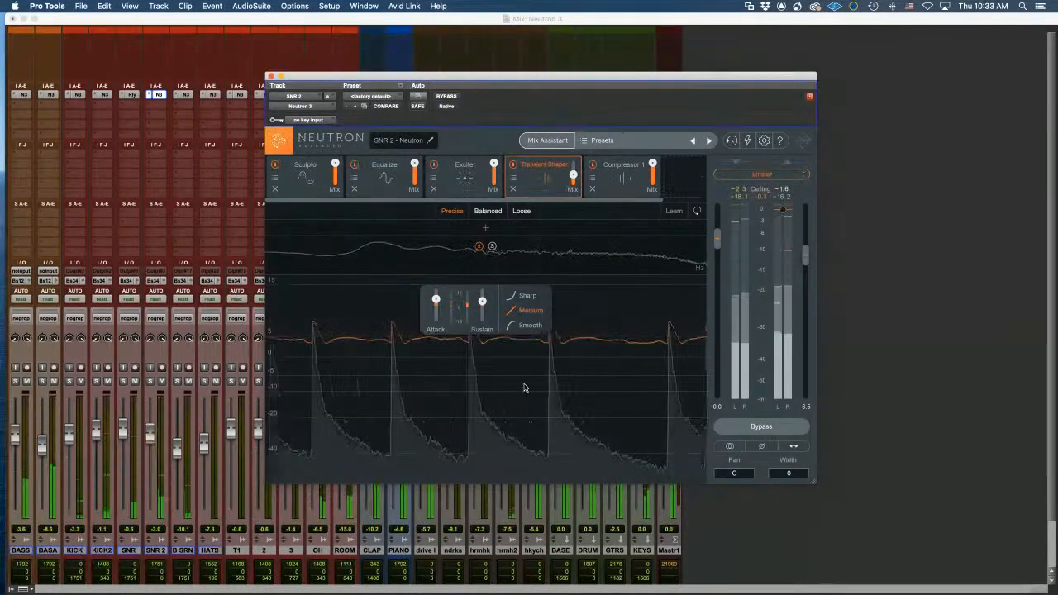
Switch the Transient Shaper band off and back on to compare the snare
mouse_move(438, 300)
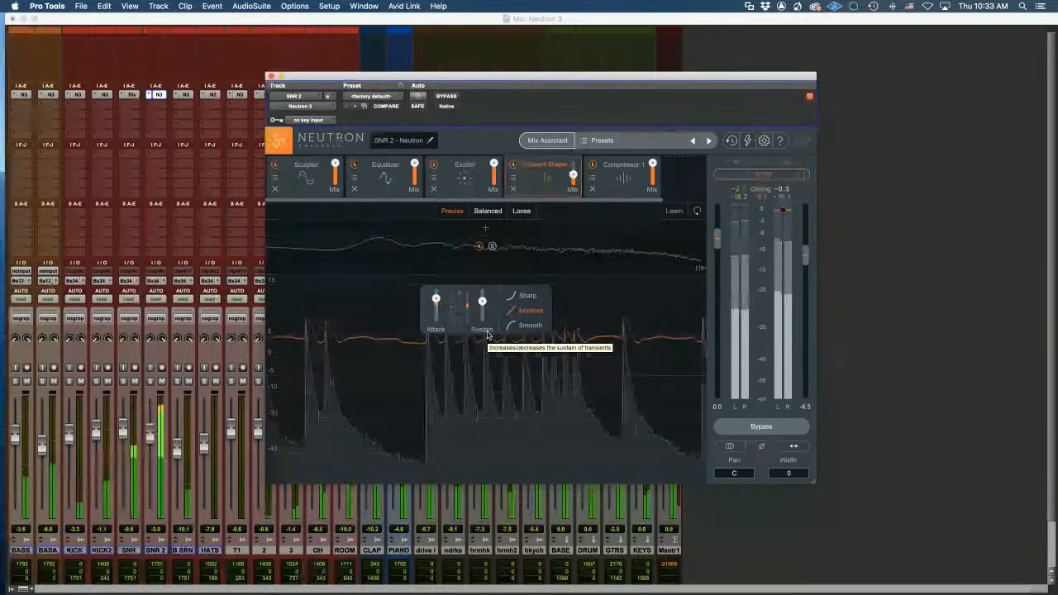
mouse_move(482, 303)
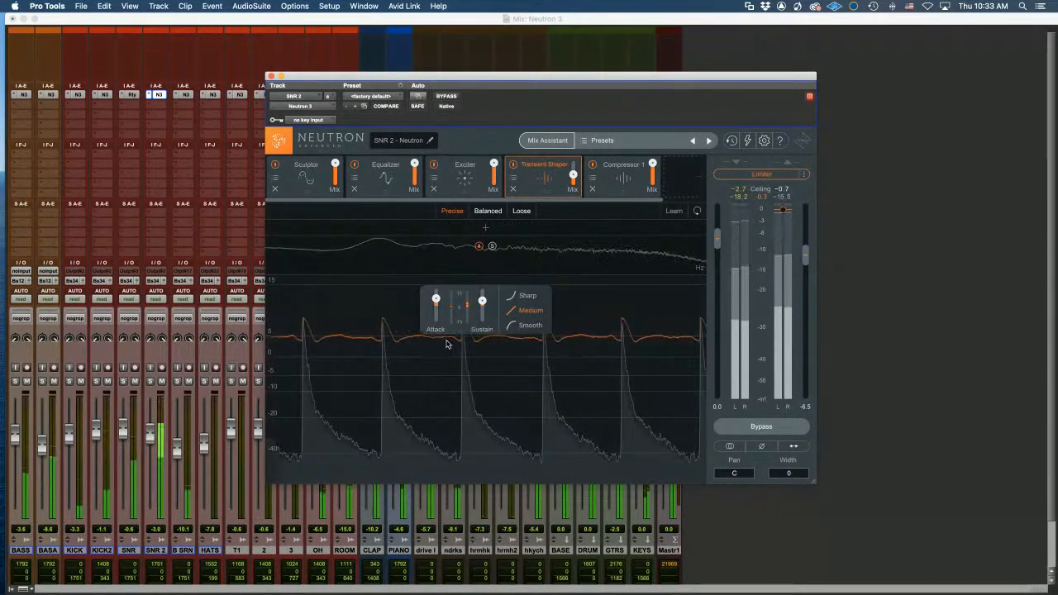
left_click(478, 247)
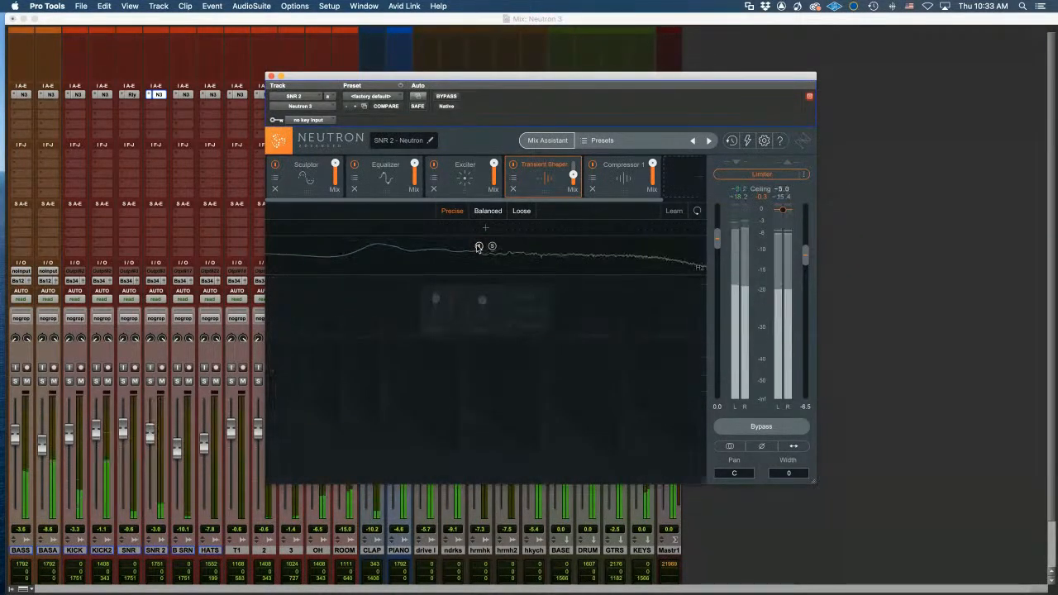
left_click(478, 246)
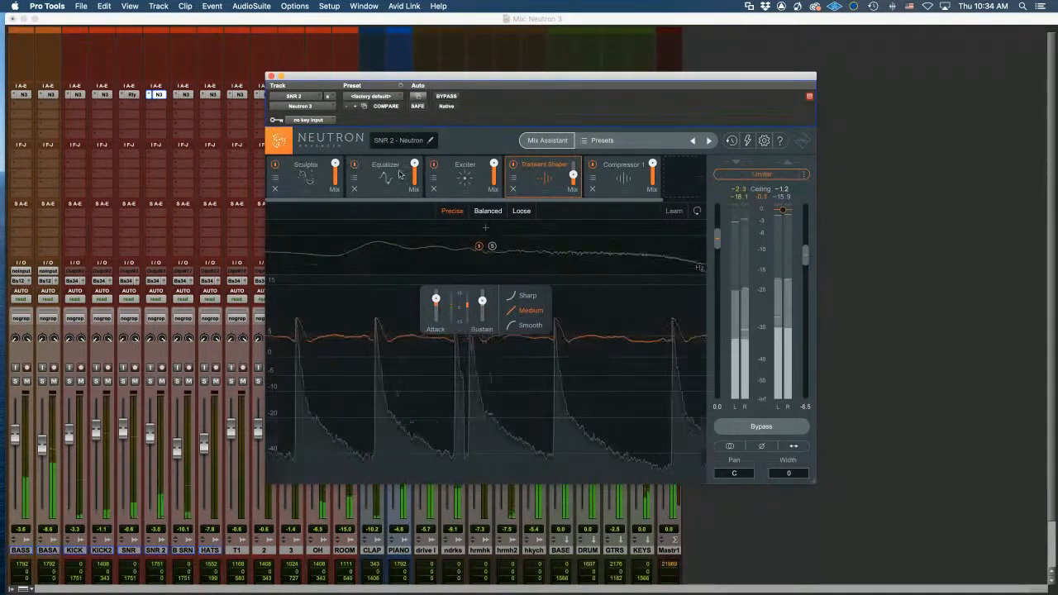
Step through Sculptor, Equalizer and Transient Shaper, ending on Compressor 1 (ratio 4.4:1, threshold -22.1 dB)
left_click(299, 175)
left_click(385, 174)
left_click(558, 183)
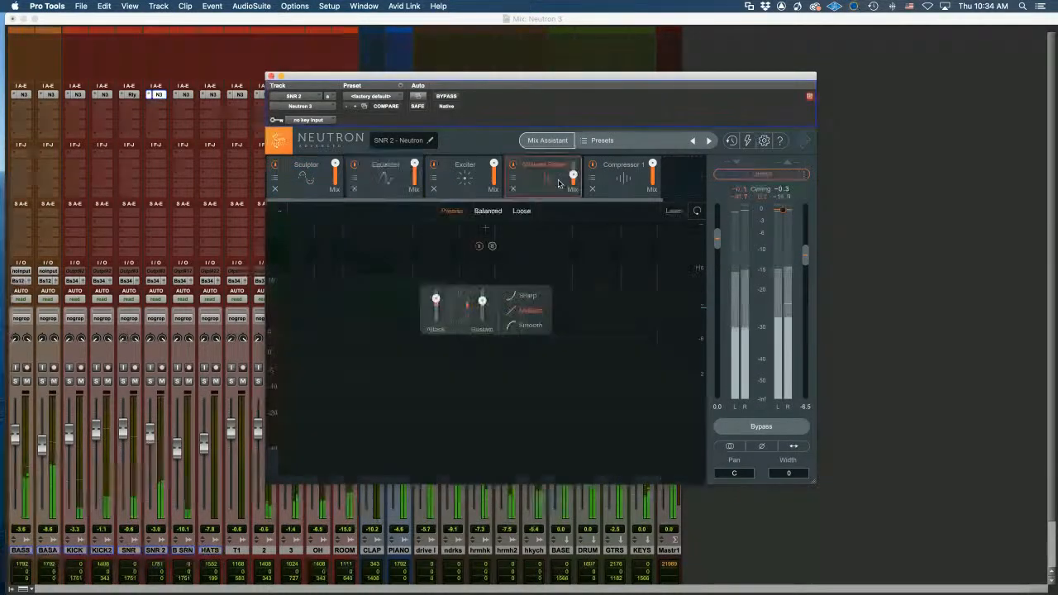
left_click(623, 176)
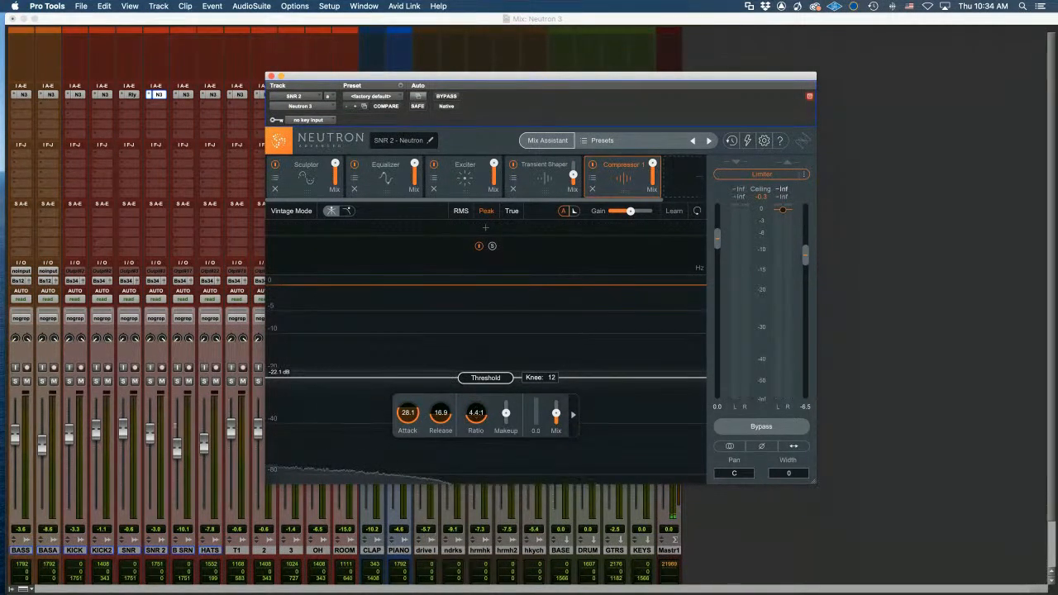
During playback, set Compressor 1's threshold to -24.5 dB and its mix to about 55
left_click(139, 428)
key("space")
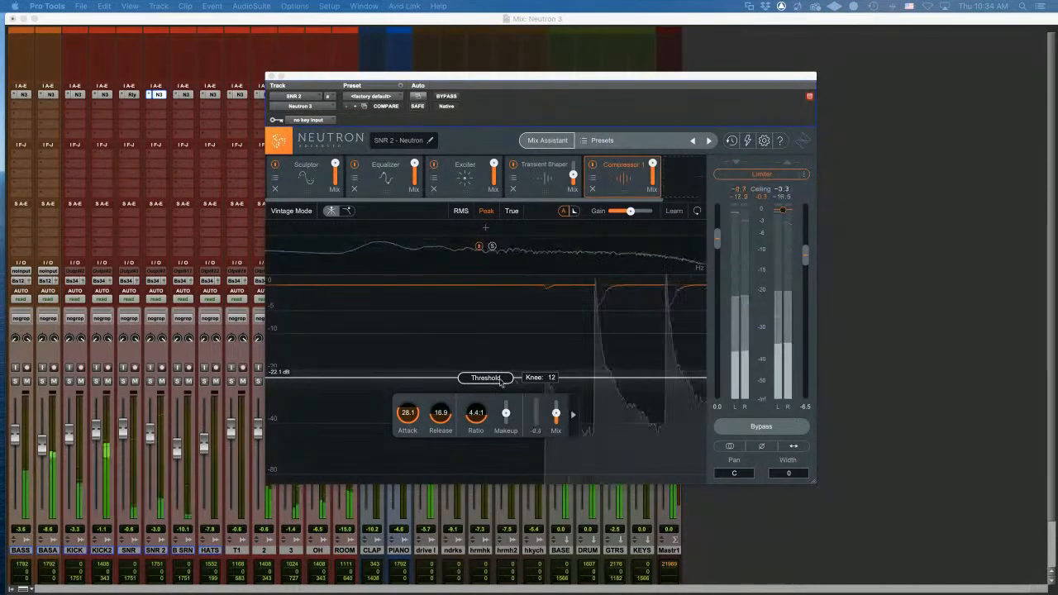
left_click_drag(499, 378, 499, 368)
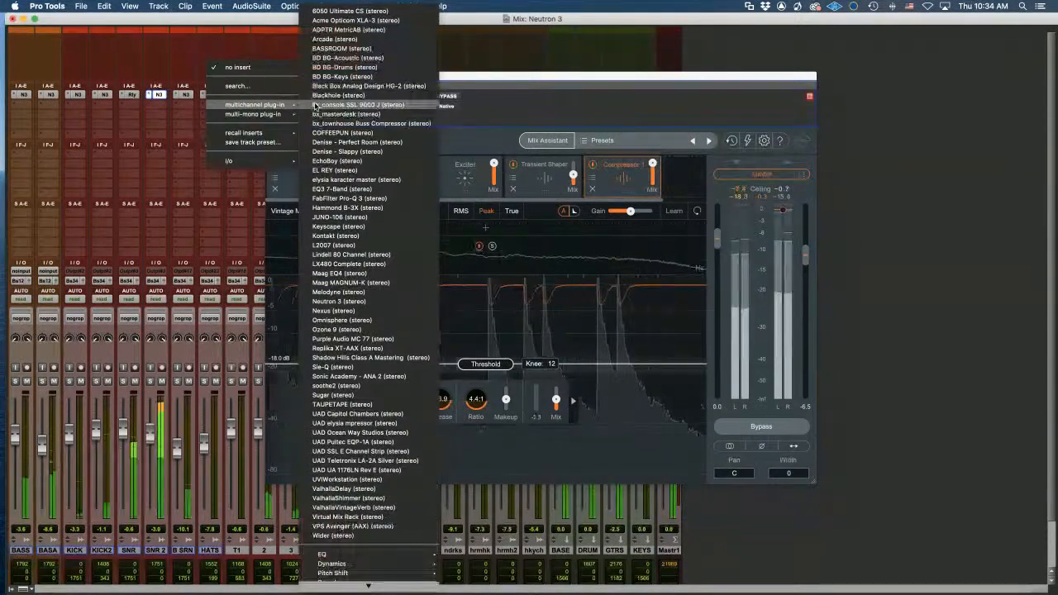
left_click(139, 167)
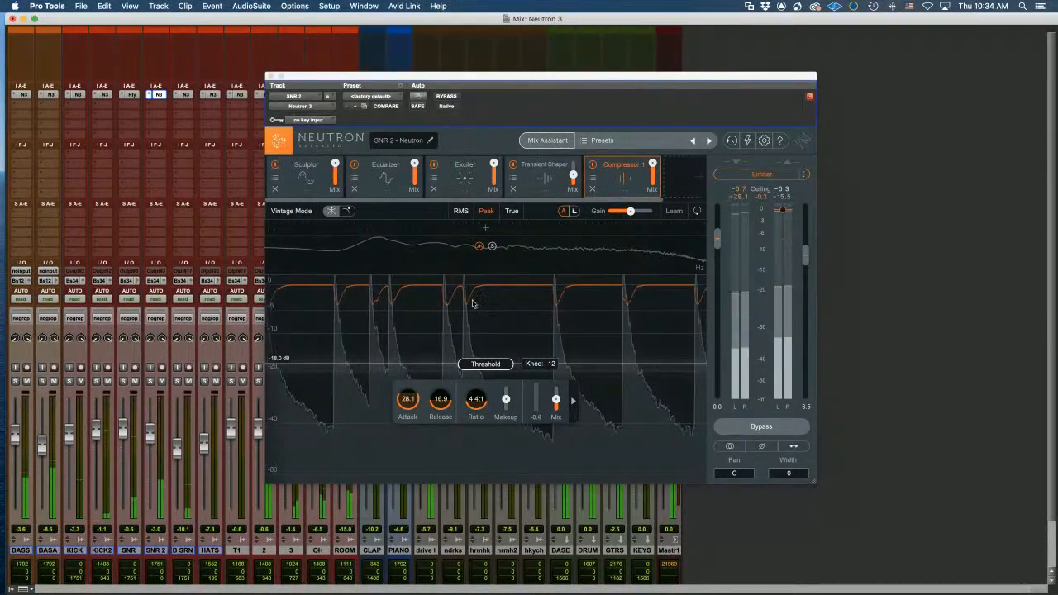
left_click_drag(486, 363, 464, 379)
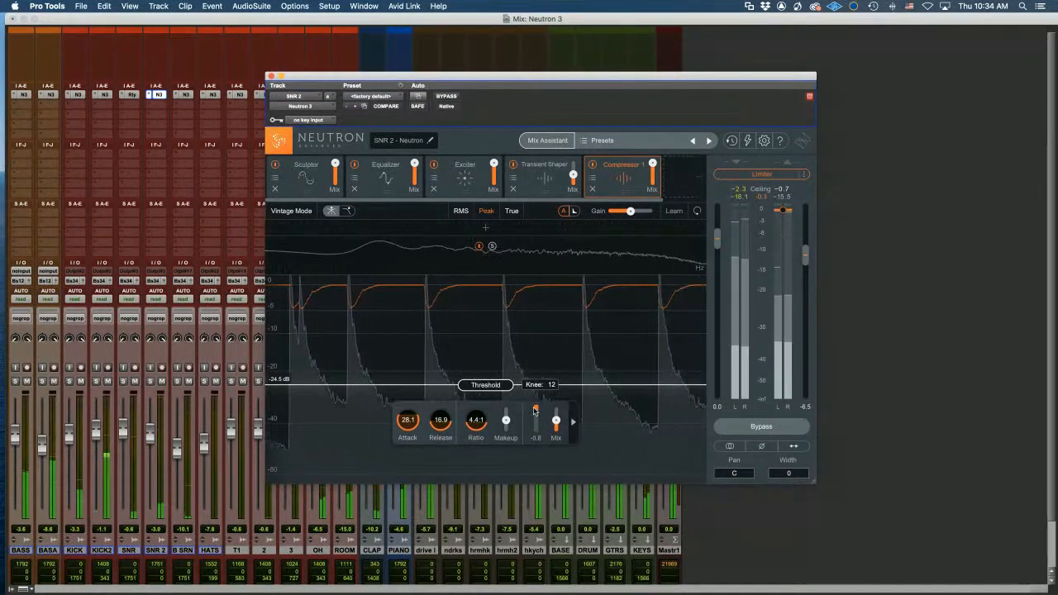
left_click_drag(556, 422, 557, 420)
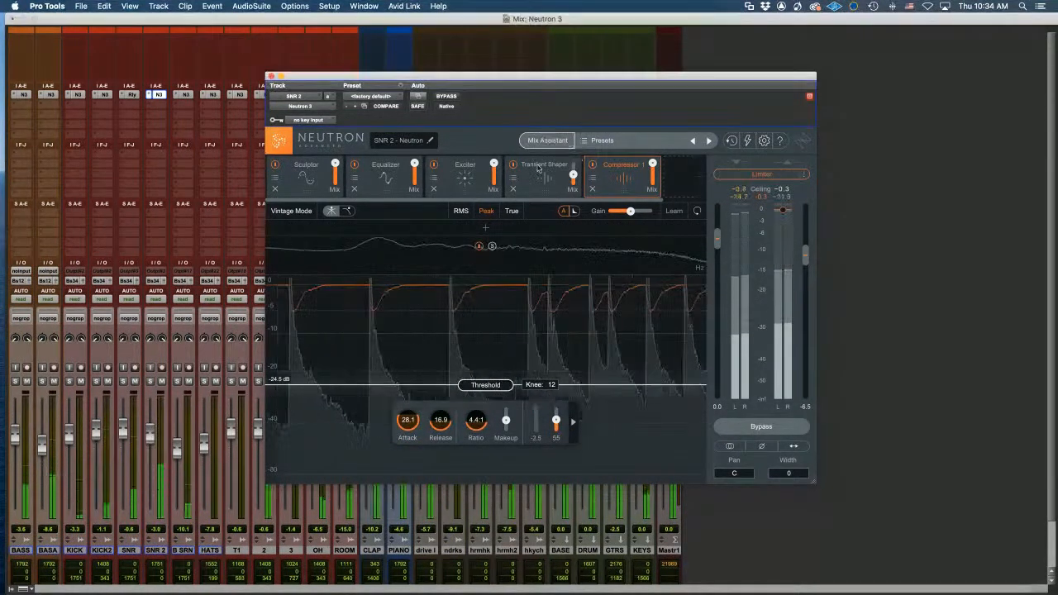
left_click(538, 168)
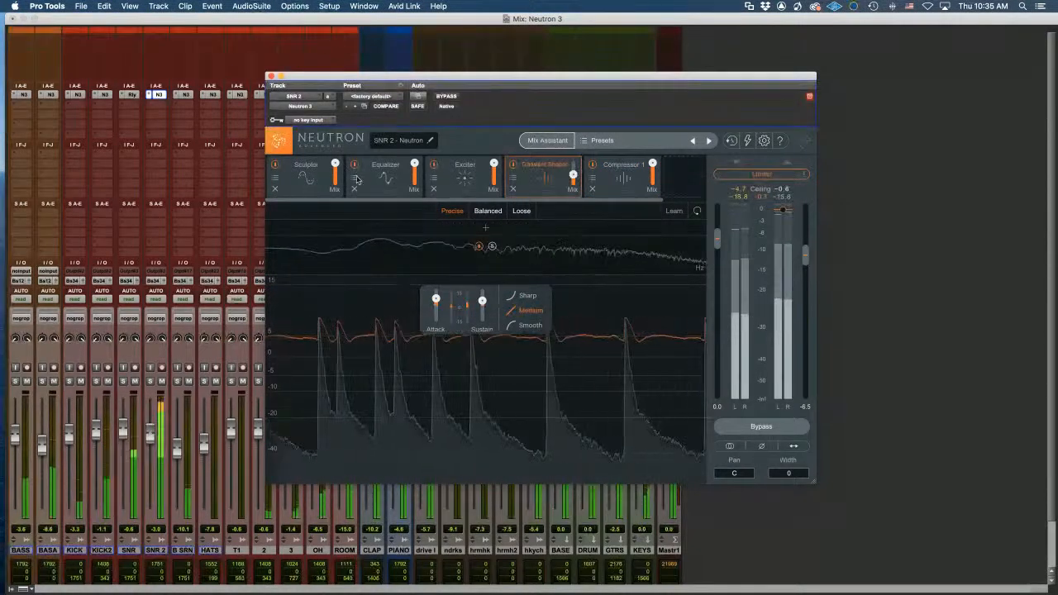
left_click(318, 178)
left_click(534, 178)
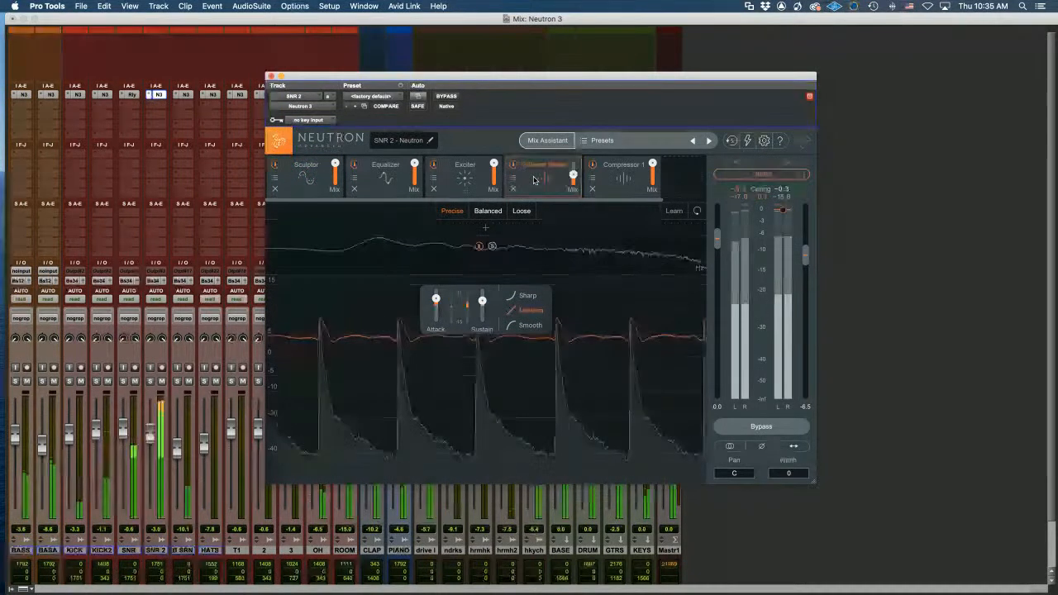
left_click(635, 170)
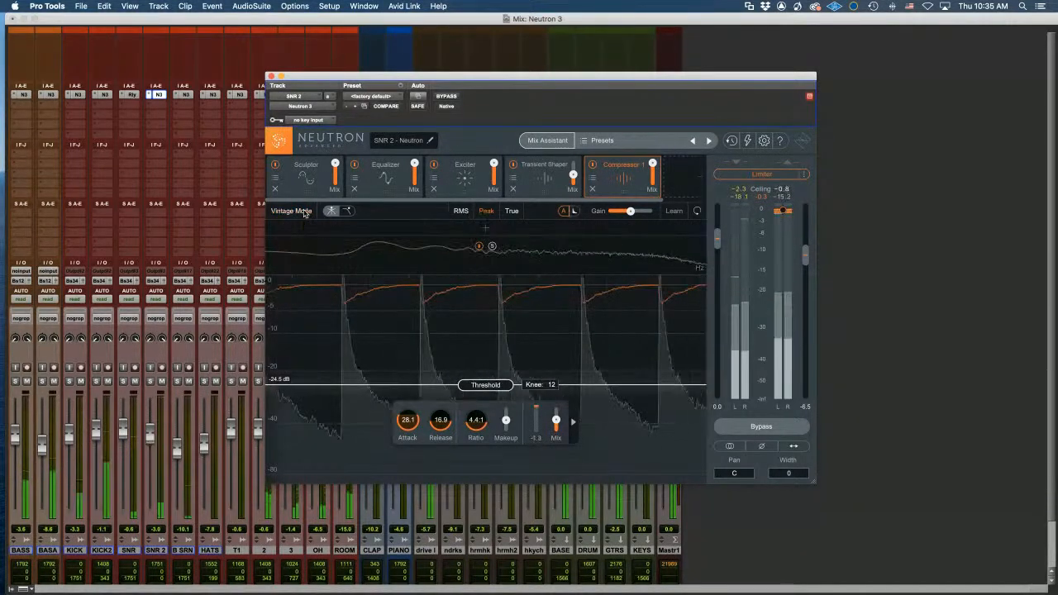
Add a Compressor 2 module at default settings and place it right after the Exciter
left_click(654, 176)
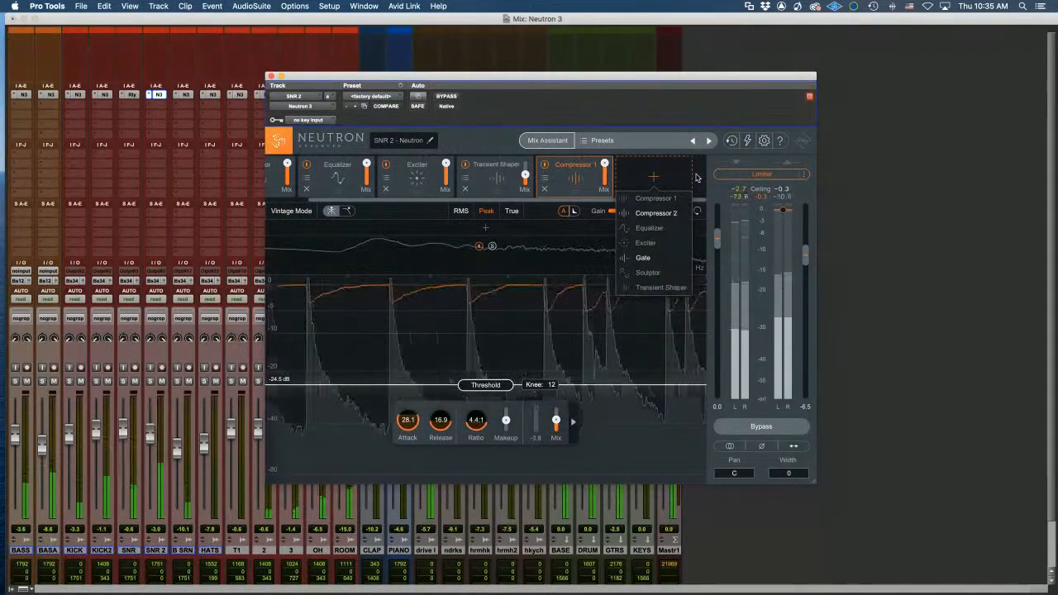
left_click(657, 213)
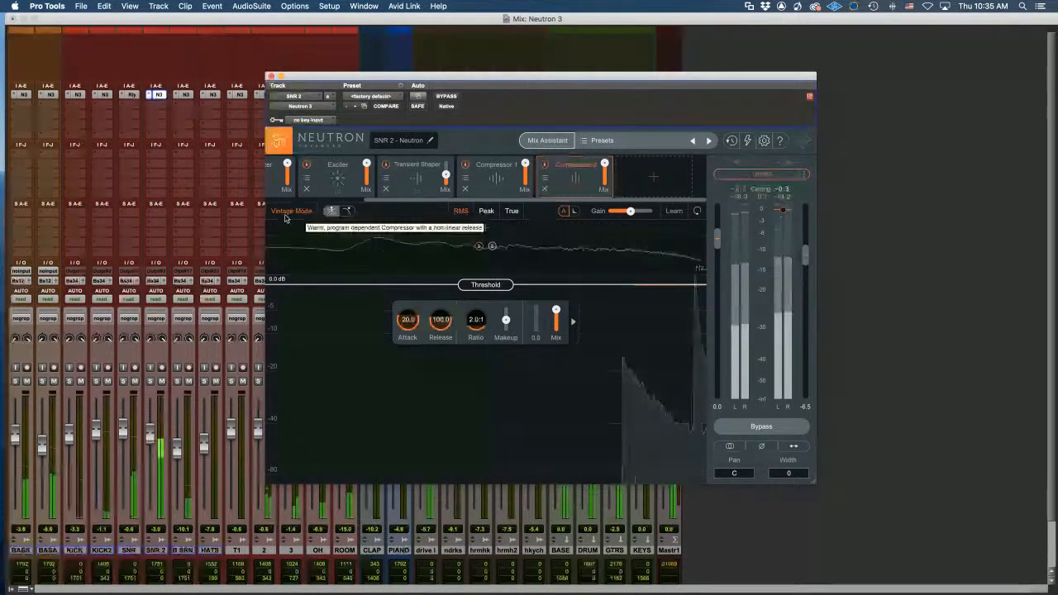
left_click_drag(573, 172, 418, 175)
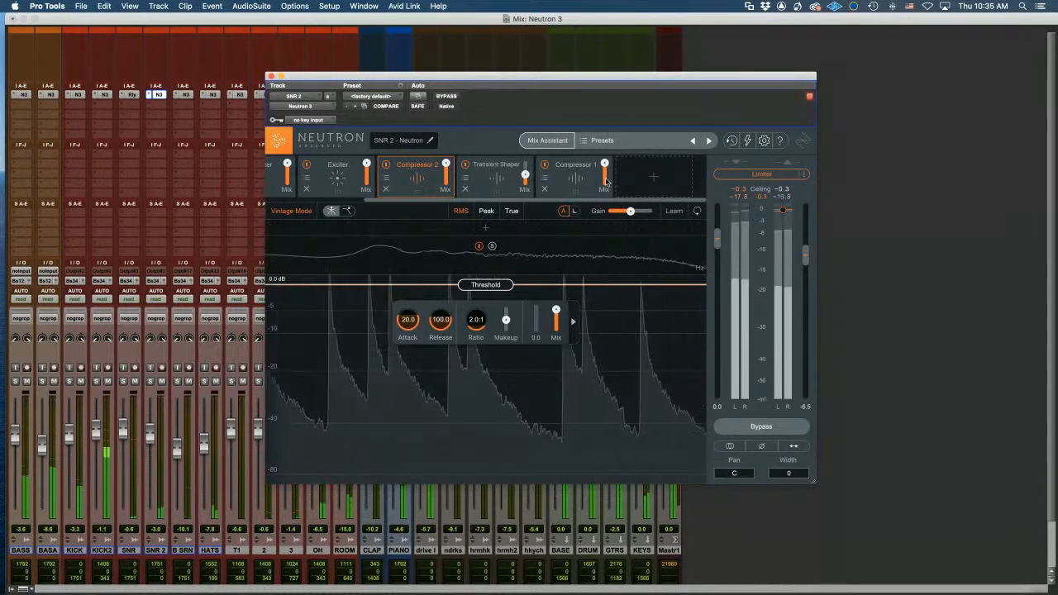
left_click(653, 176)
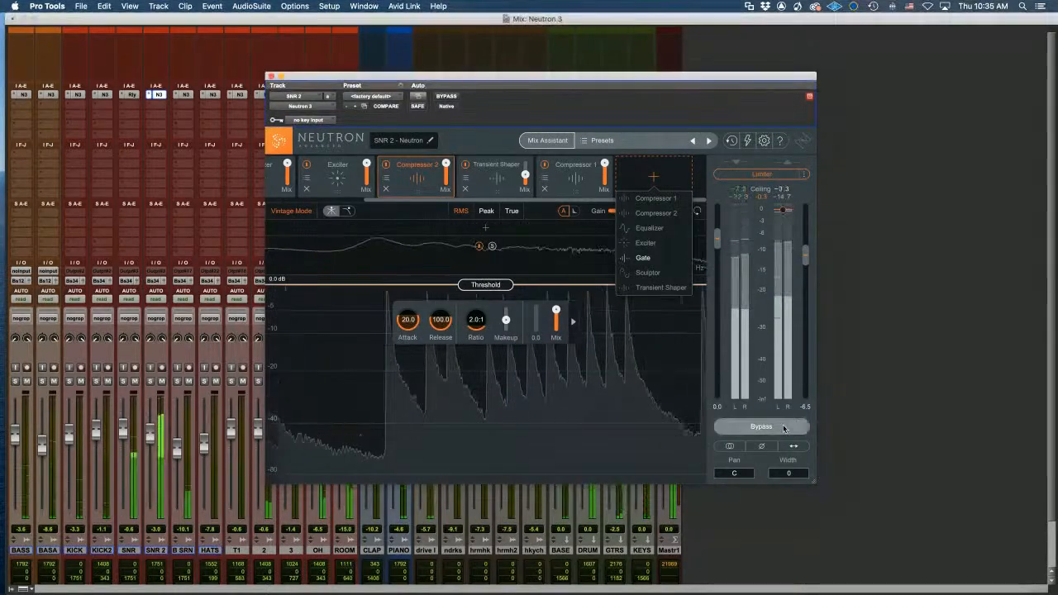
Set the snare's stereo width to 18, A/B polarity and bypass, then enable the -1.0 dB limiter
left_click(790, 473)
mouse_move(790, 474)
left_mouse_down()
mouse_move(789, 462)
mouse_move(790, 575)
mouse_move(783, 426)
mouse_move(786, 477)
left_mouse_up()
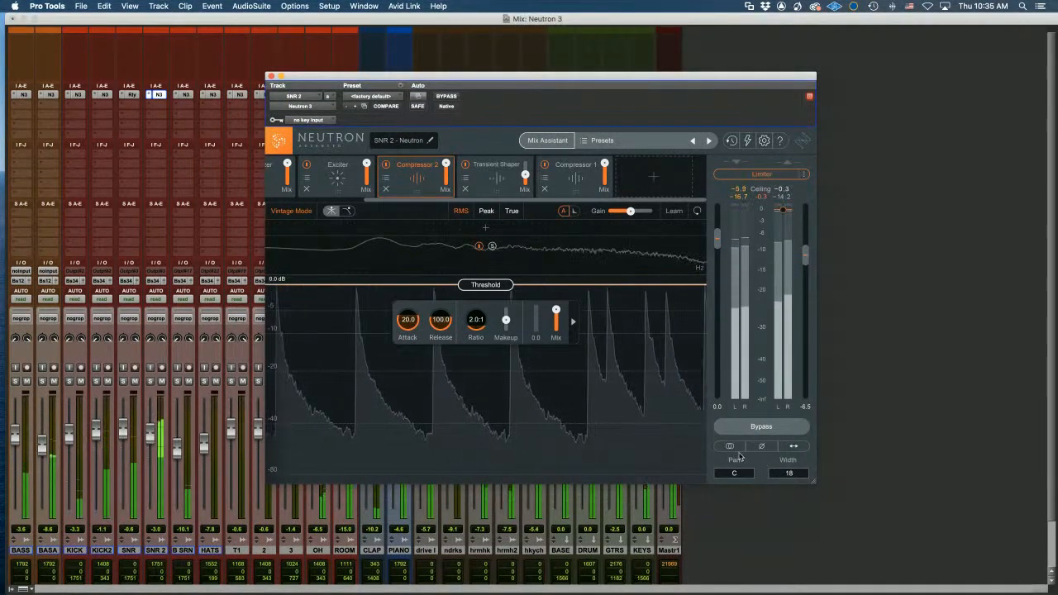
left_click(765, 448)
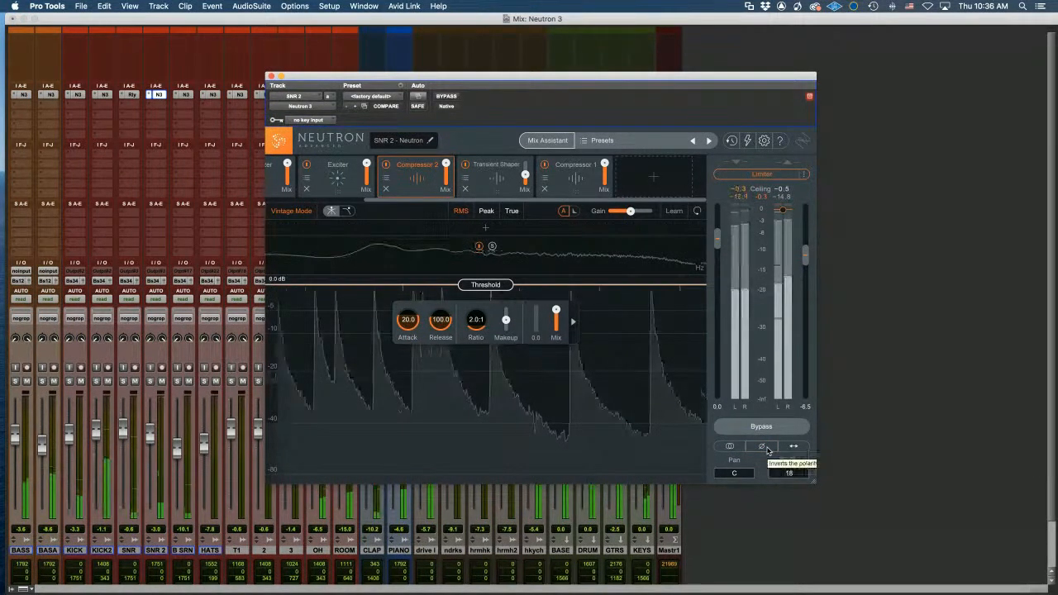
left_click(777, 427)
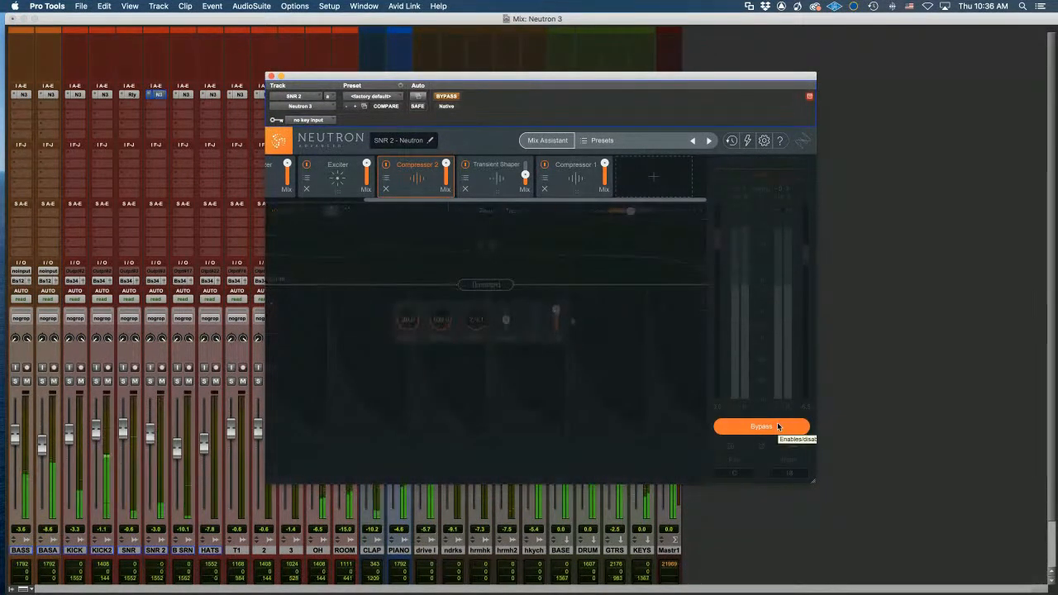
left_click(777, 427)
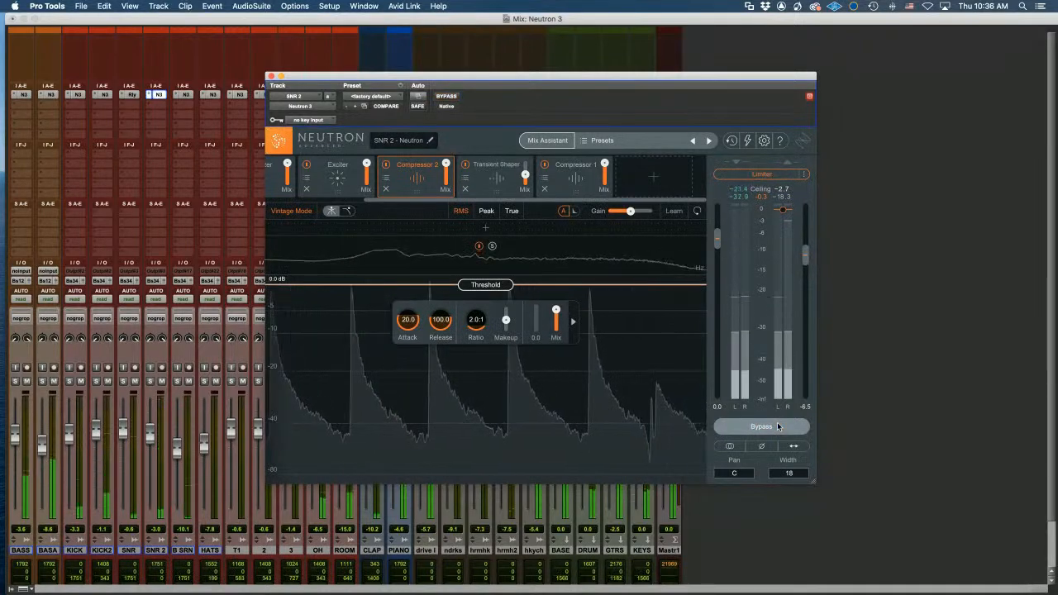
left_click(777, 175)
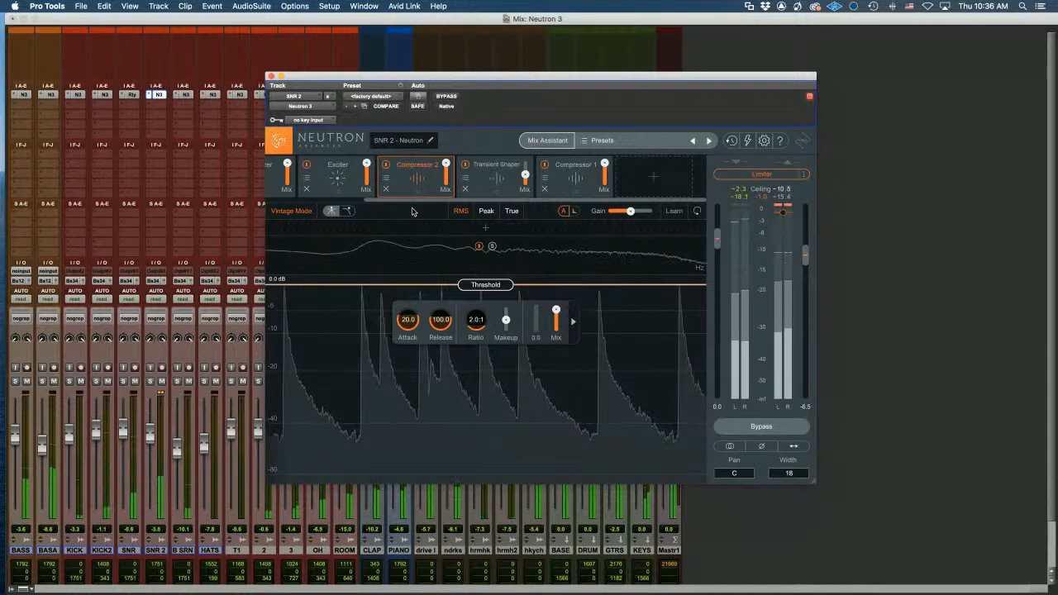
scroll(420, 182, "left", 3)
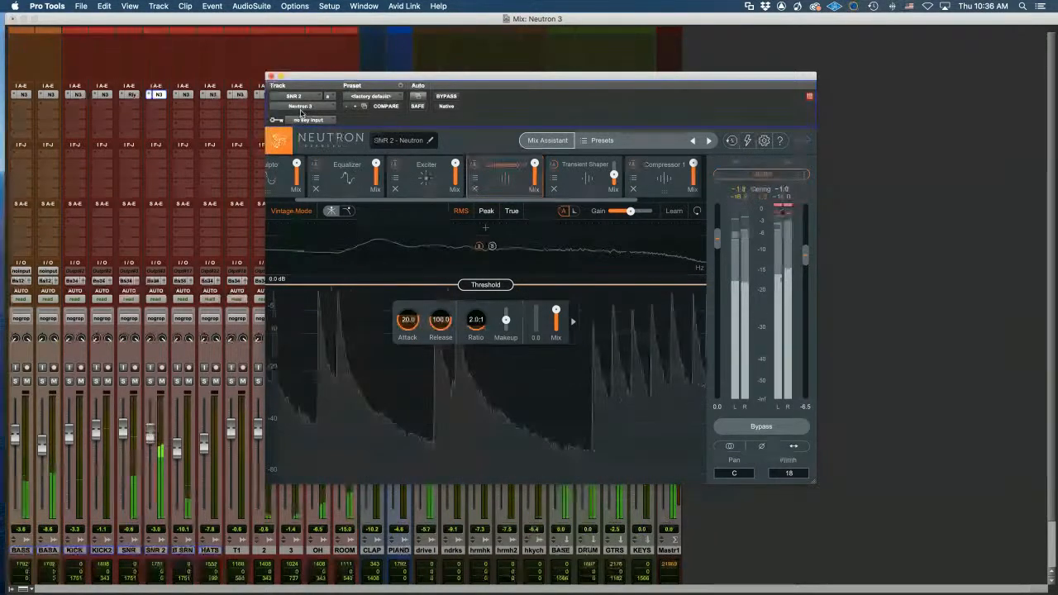
Enable Soft Saturation on Neutron's Equalizer, glance at the Exciter, and return to the EQ
left_click_drag(403, 199, 371, 198)
left_click(308, 177)
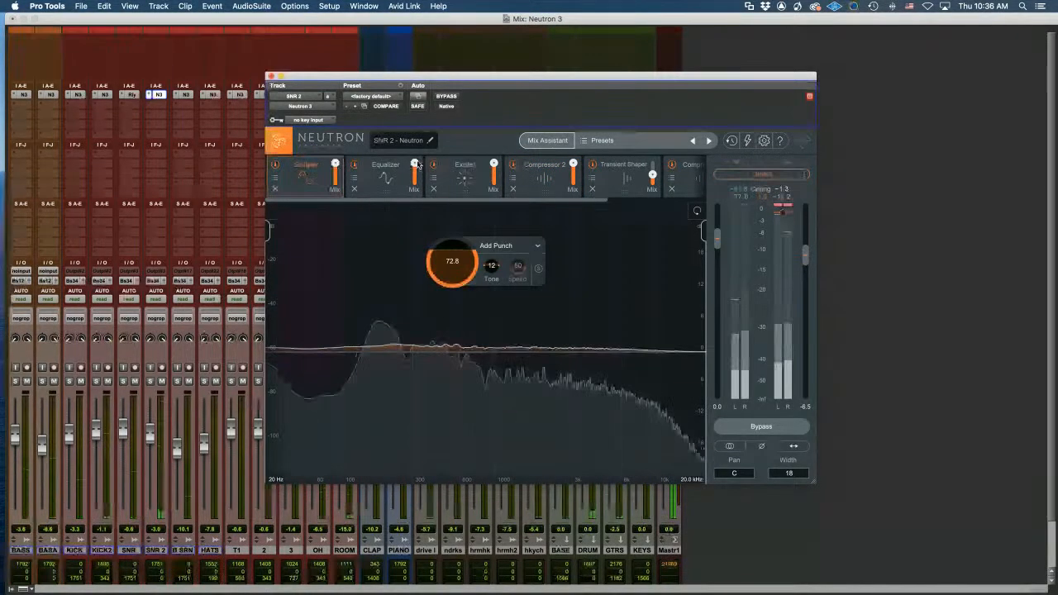
left_click(386, 173)
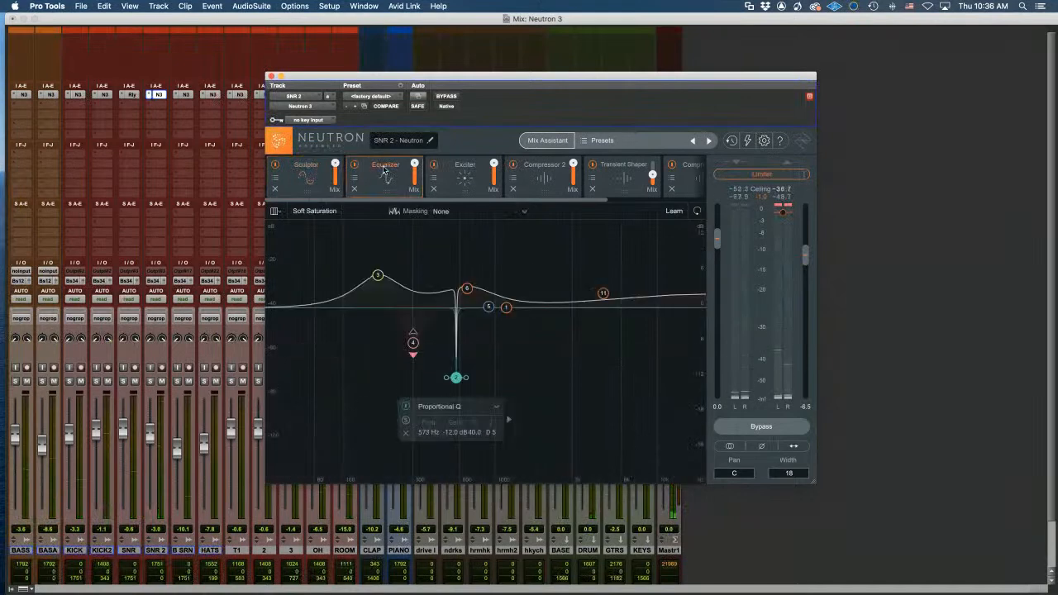
left_click(308, 213)
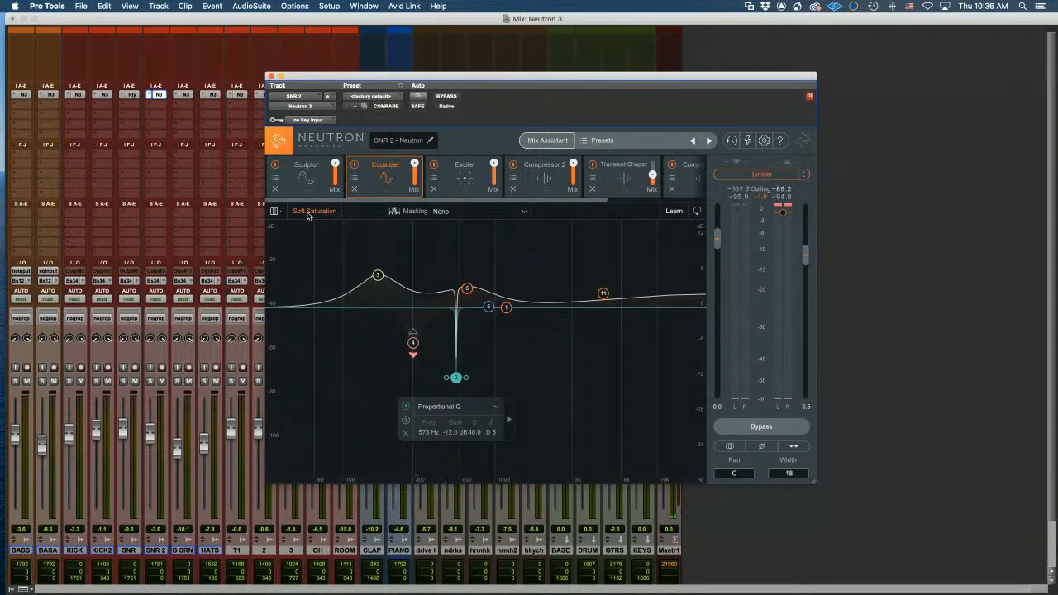
left_click(467, 180)
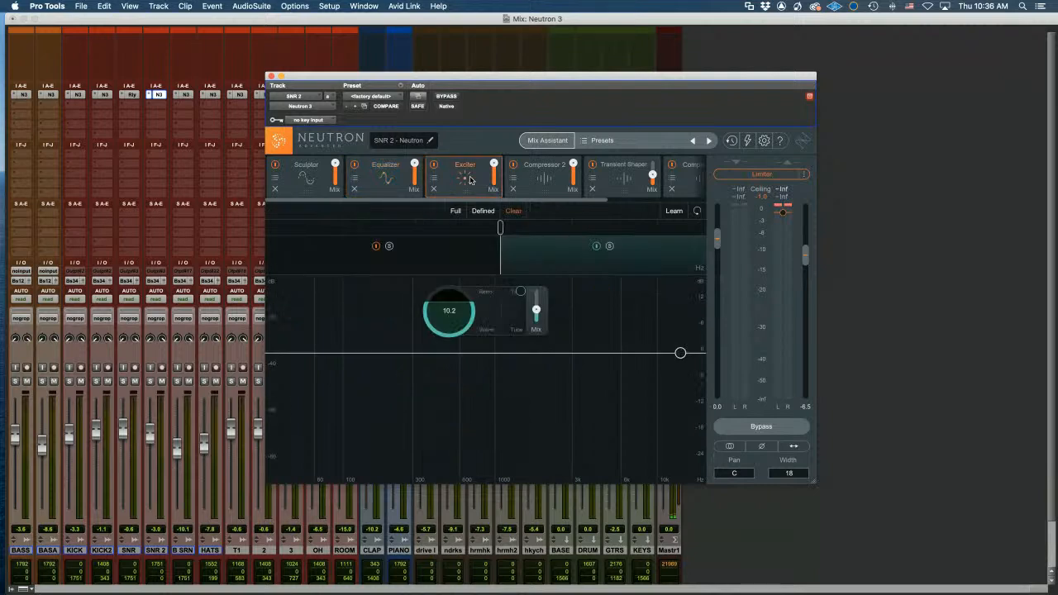
left_click(376, 181)
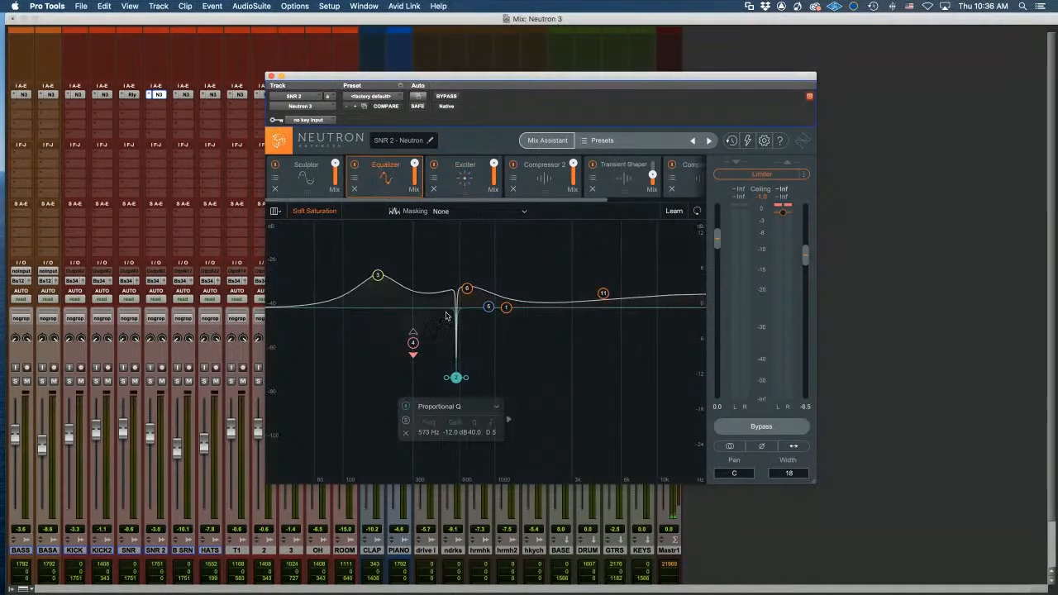
left_click(275, 211)
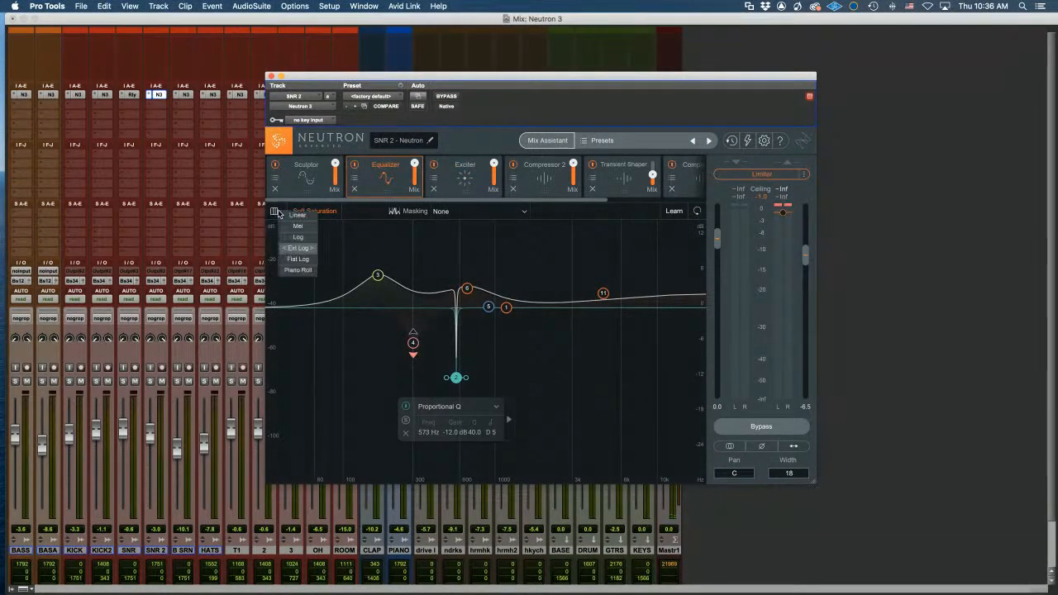
Try the Piano Roll and Linear EQ frequency scales, settling on Flat Log
left_click(298, 270)
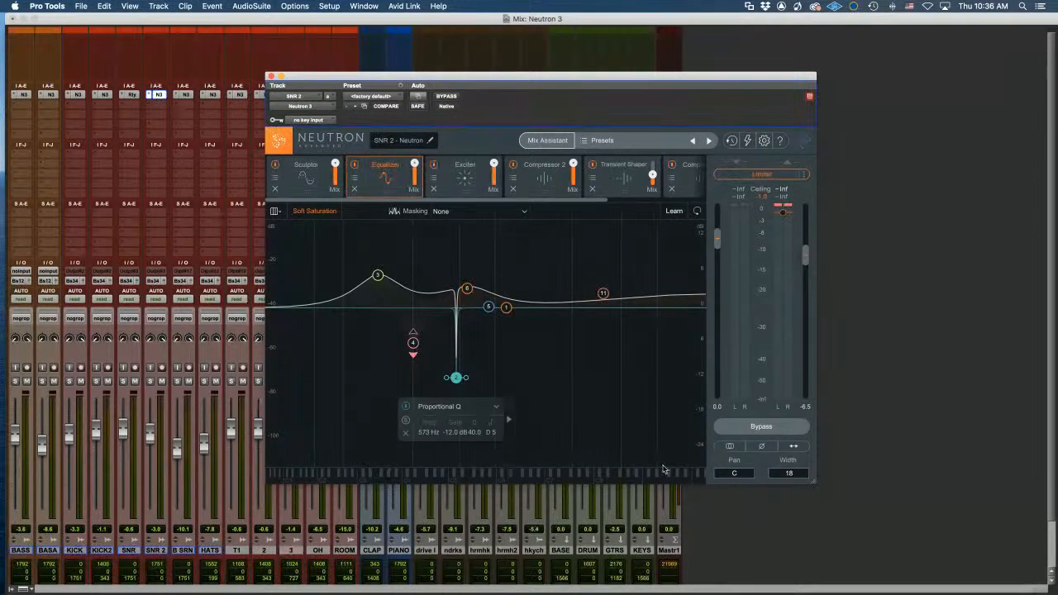
left_click(274, 212)
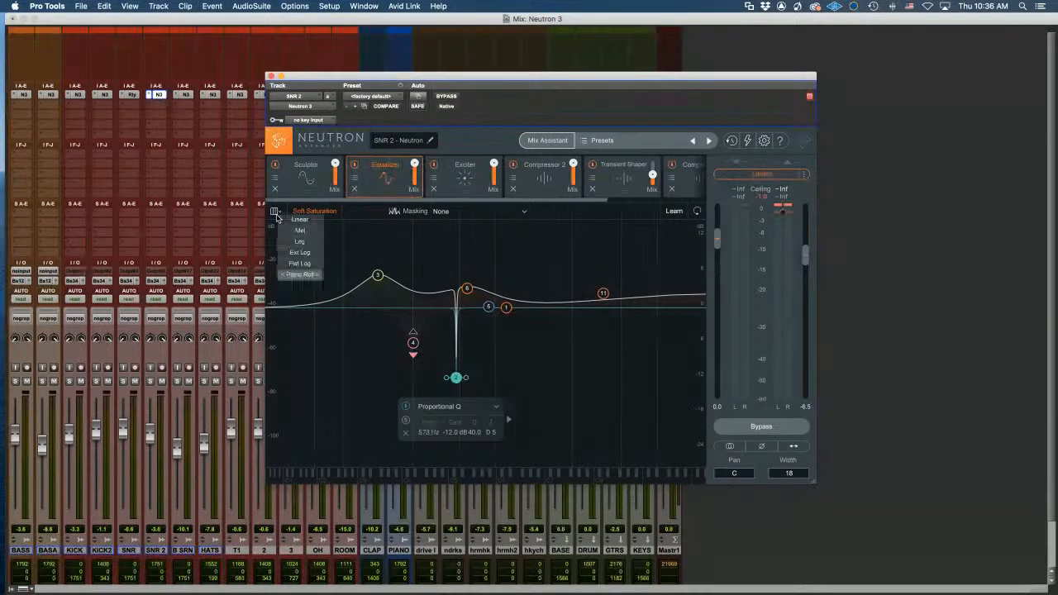
left_click(286, 263)
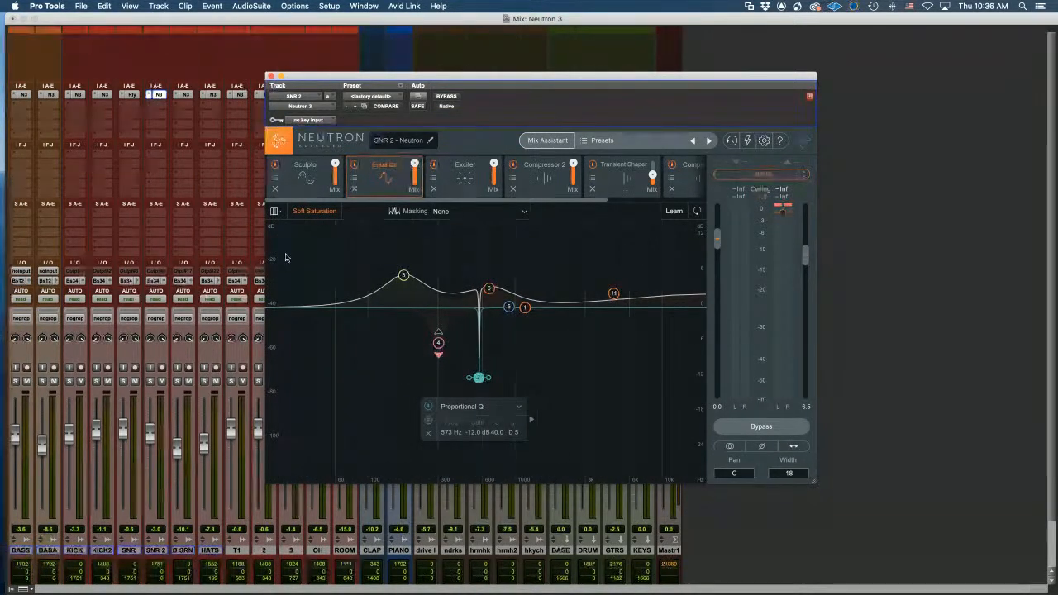
left_click(274, 212)
left_click(289, 216)
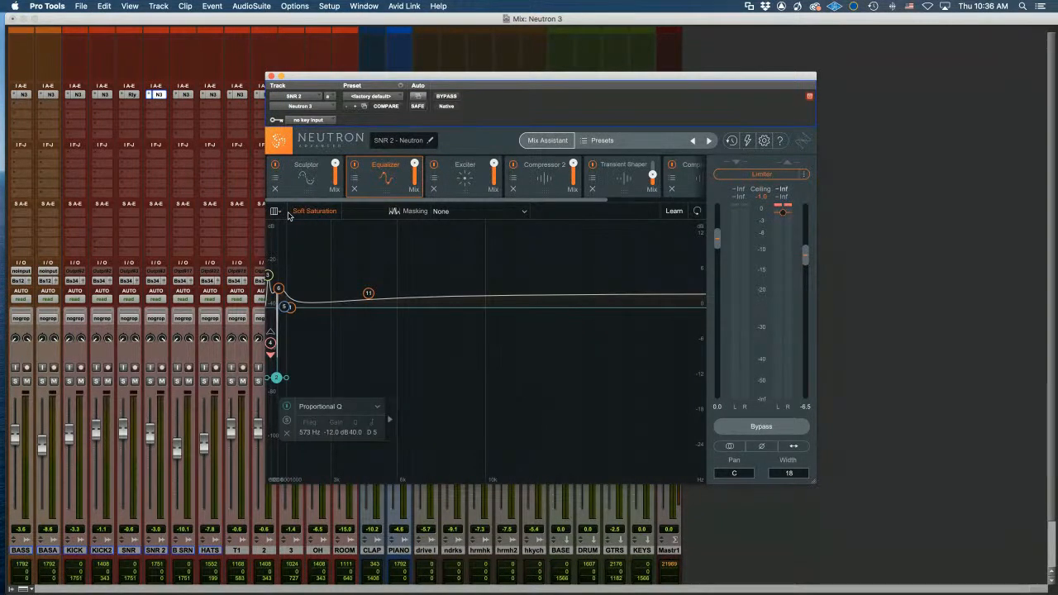
left_click(274, 212)
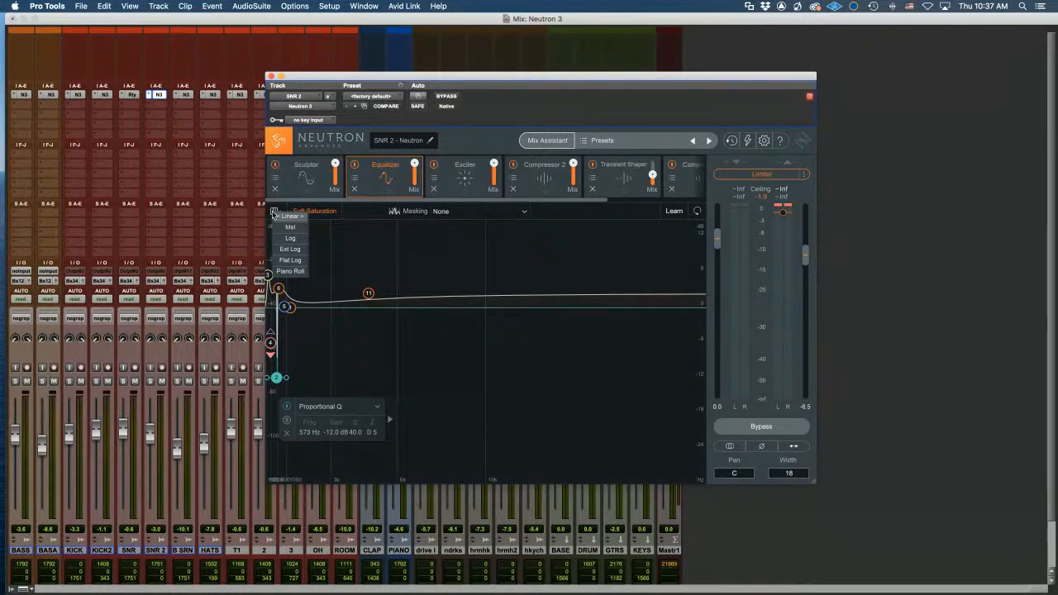
left_click(290, 261)
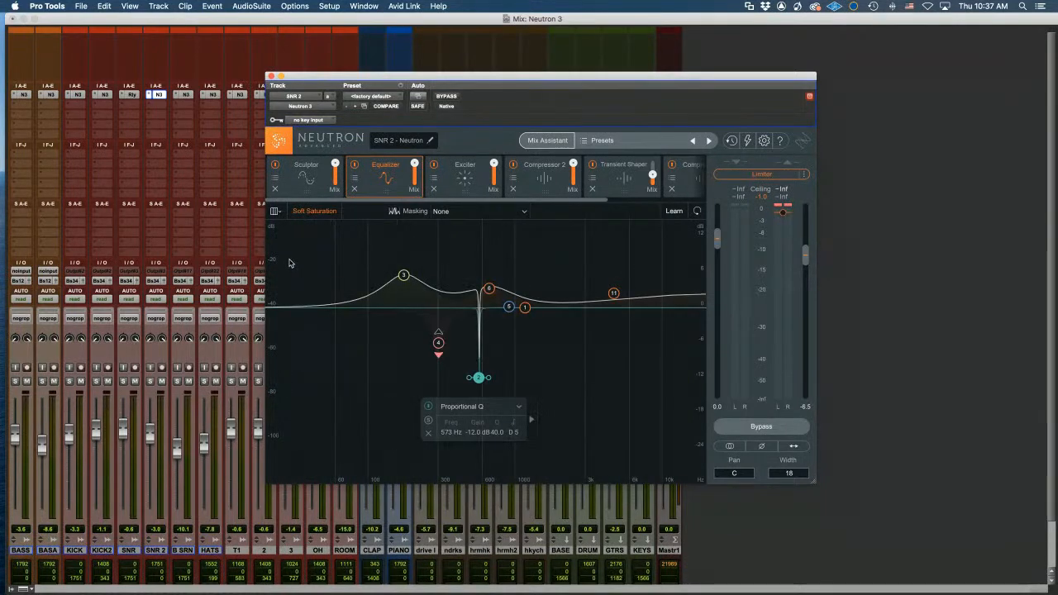
Use Learn to fit the EQ nodes, putting the band 2 notch at 500 Hz, then close Neutron
left_click(672, 212)
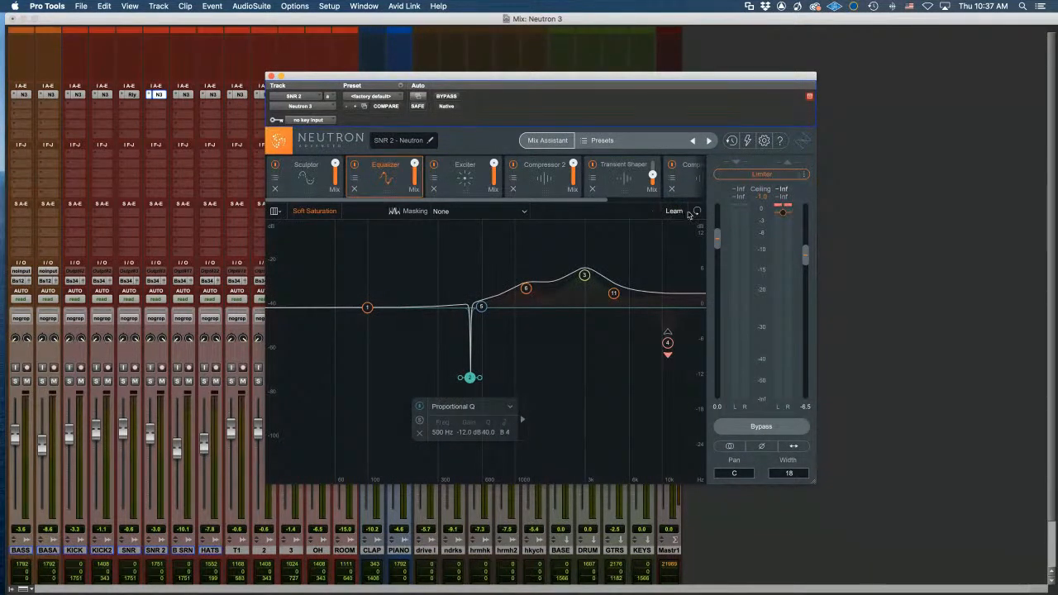
scroll(659, 181, "right", 5)
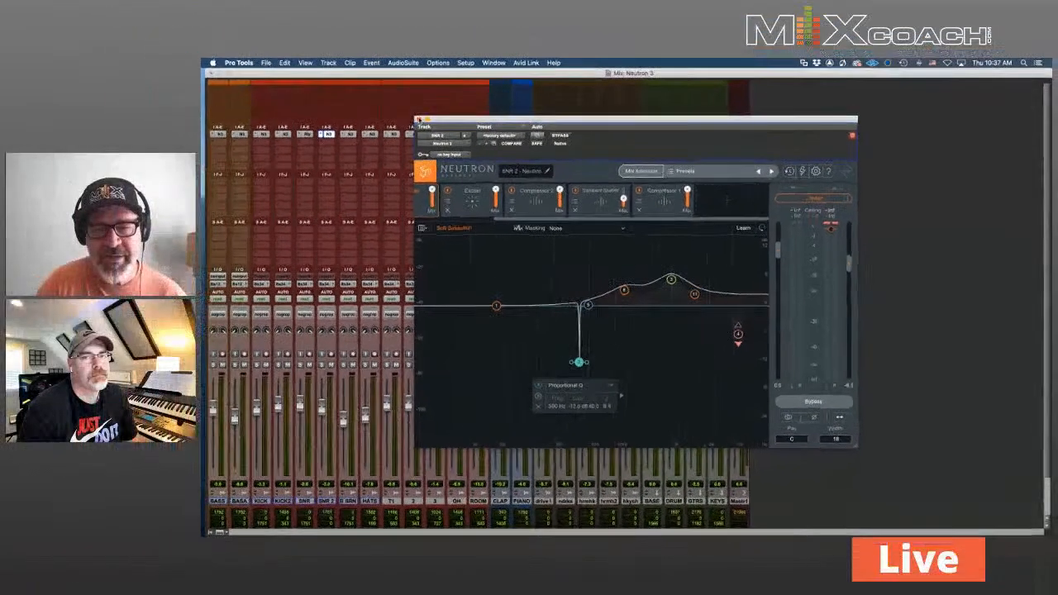
left_click(629, 174)
left_click(419, 120)
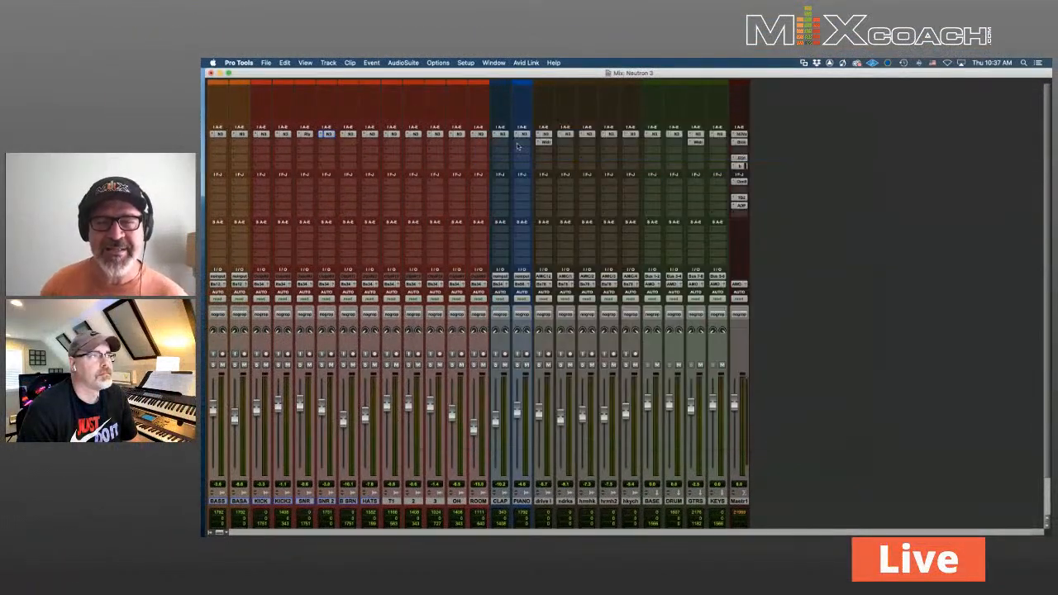
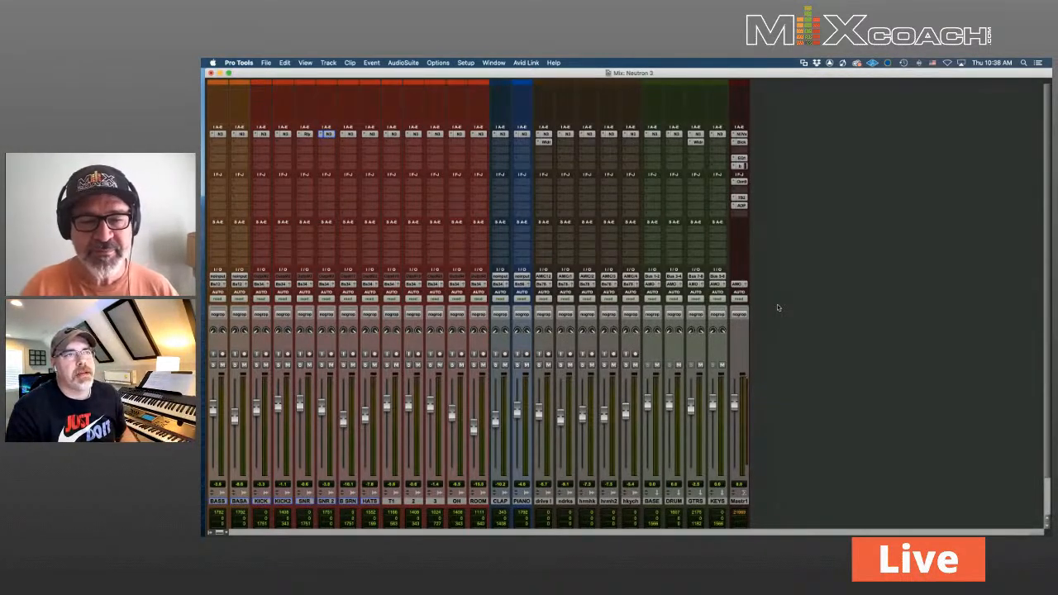
Open Ozone on the master bus and slide its window to the right edge
left_click(743, 183)
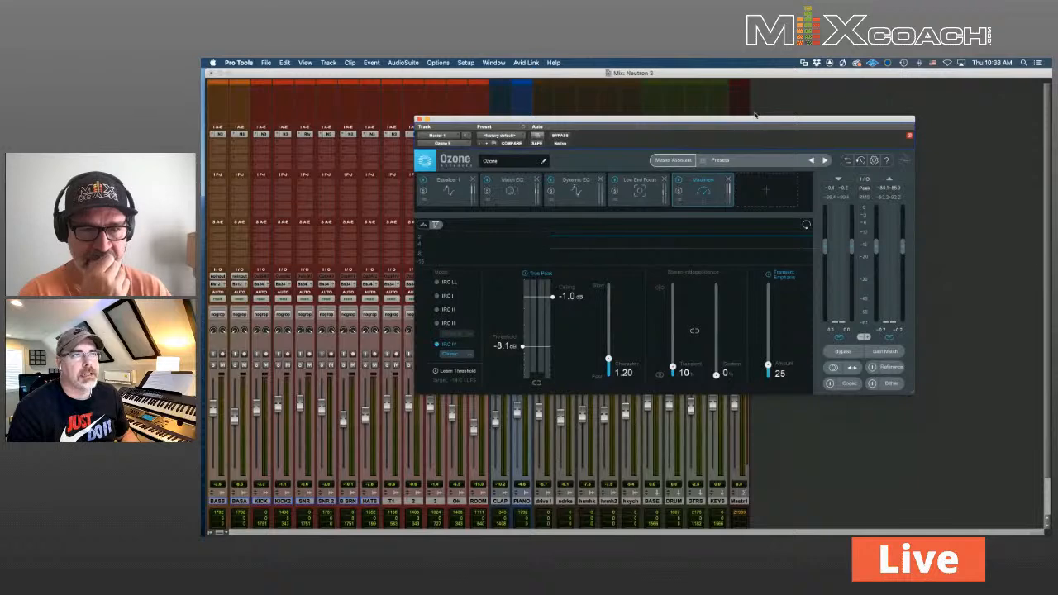
left_click_drag(755, 115, 616, 118)
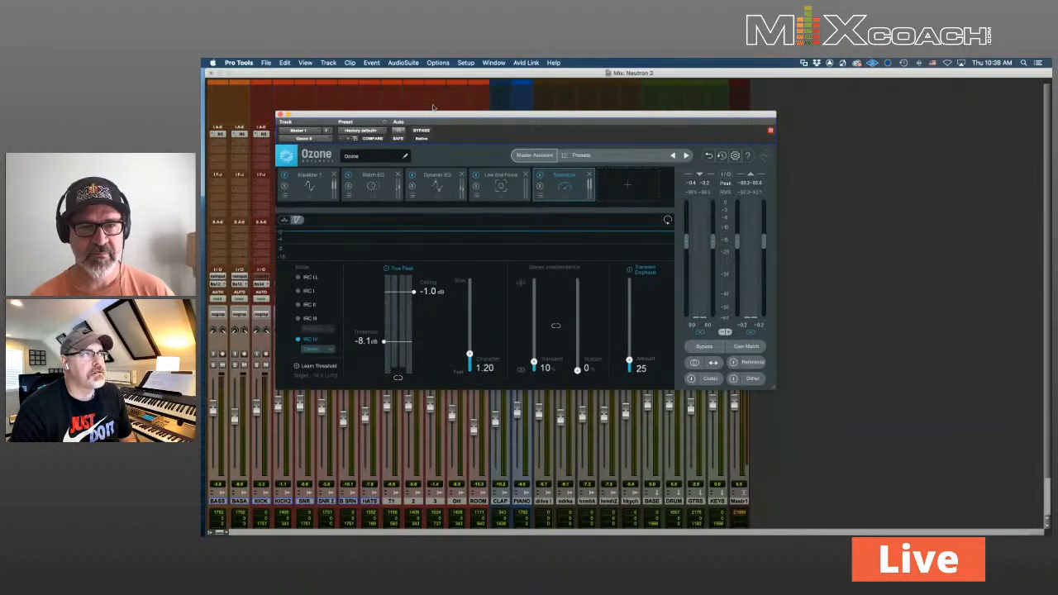
left_click_drag(434, 114, 920, 110)
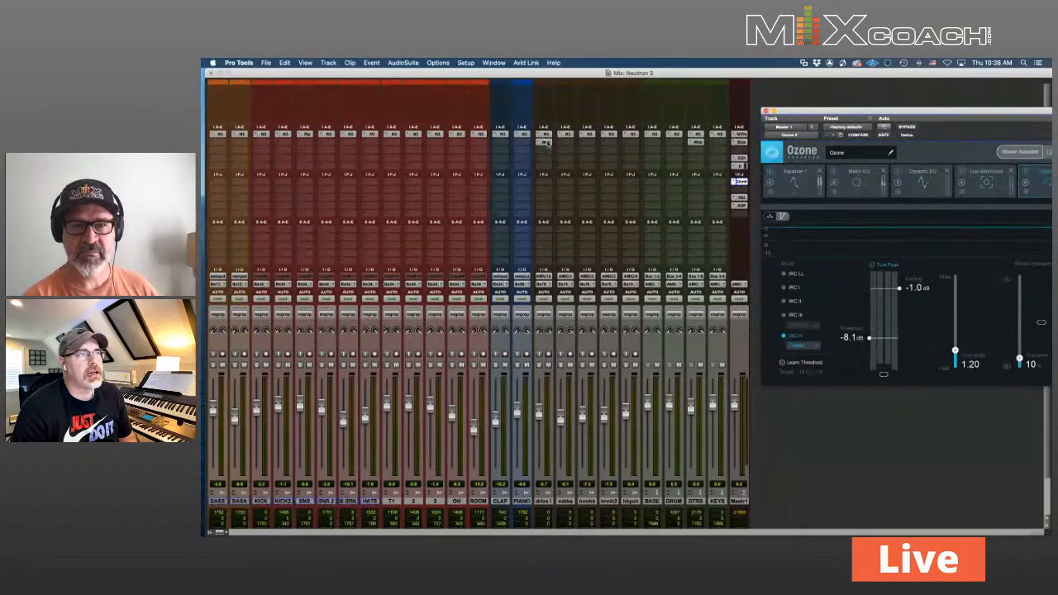
Inspect the Wider plugin on a track over the mixer, then close it
left_click(545, 143)
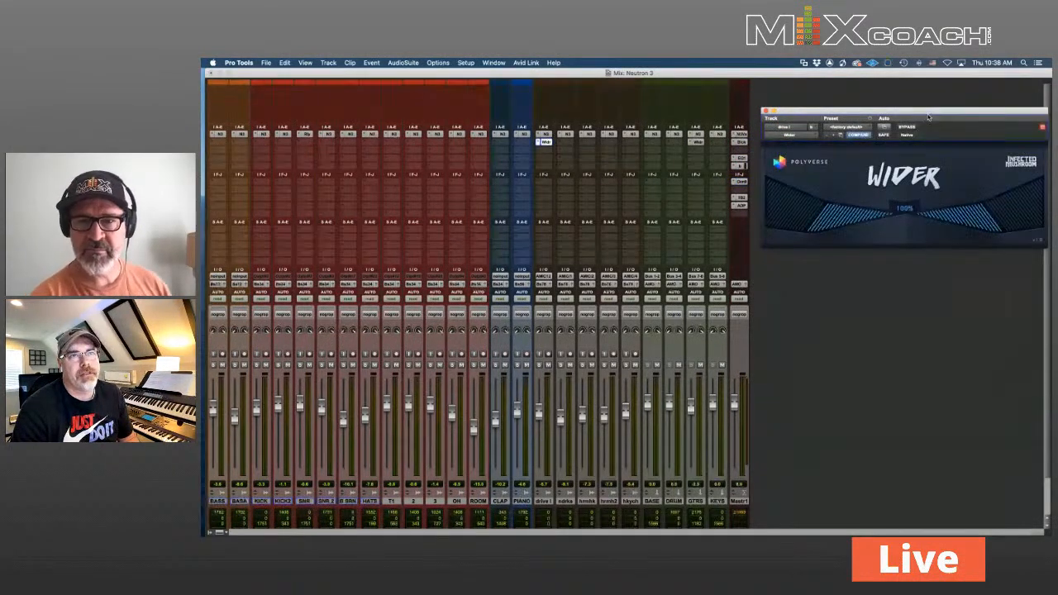
left_click_drag(926, 112, 629, 139)
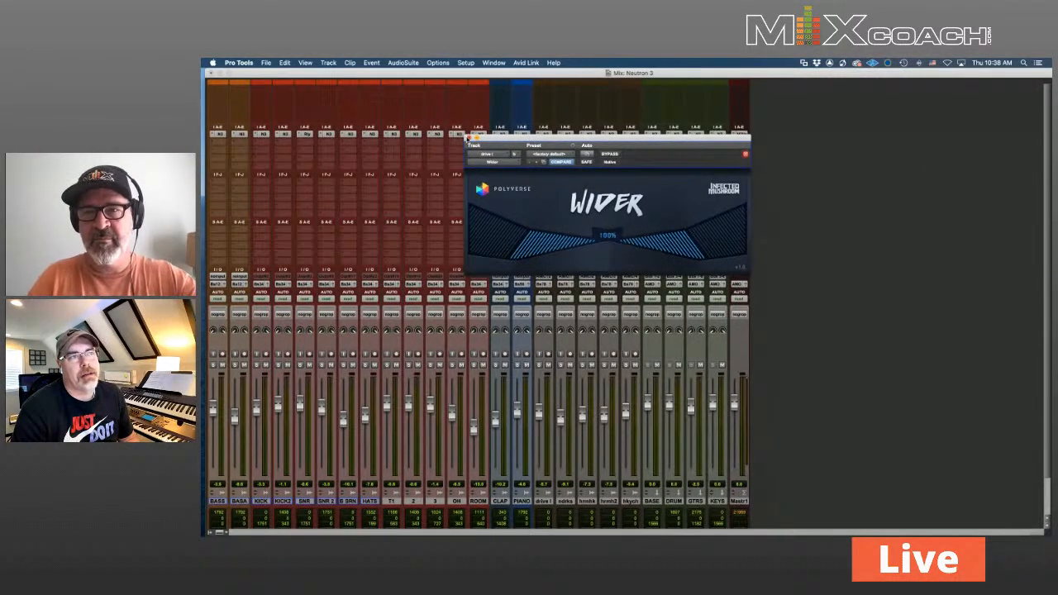
left_click(469, 138)
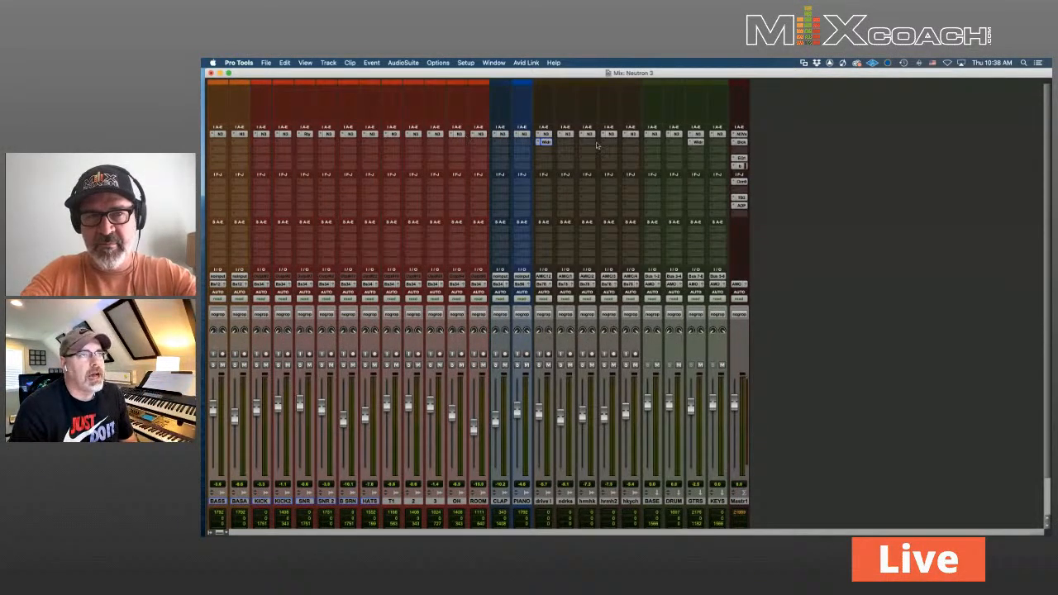
Check the master bus's Black Box HG-2, Pultec EQP-1A and bx_townhouse compressor, closing each
left_click(741, 143)
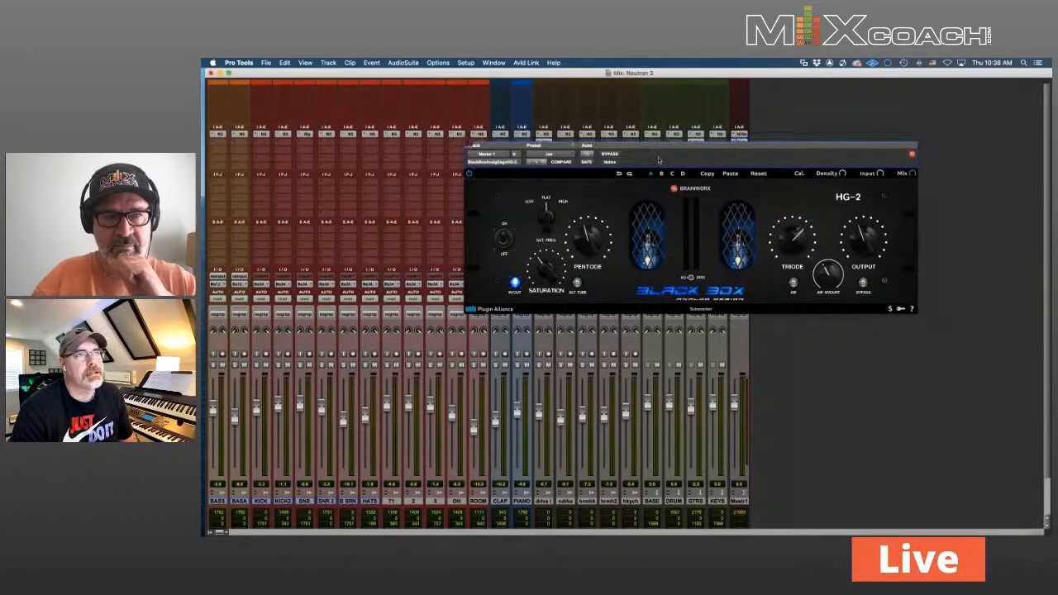
left_click(468, 139)
left_click(742, 158)
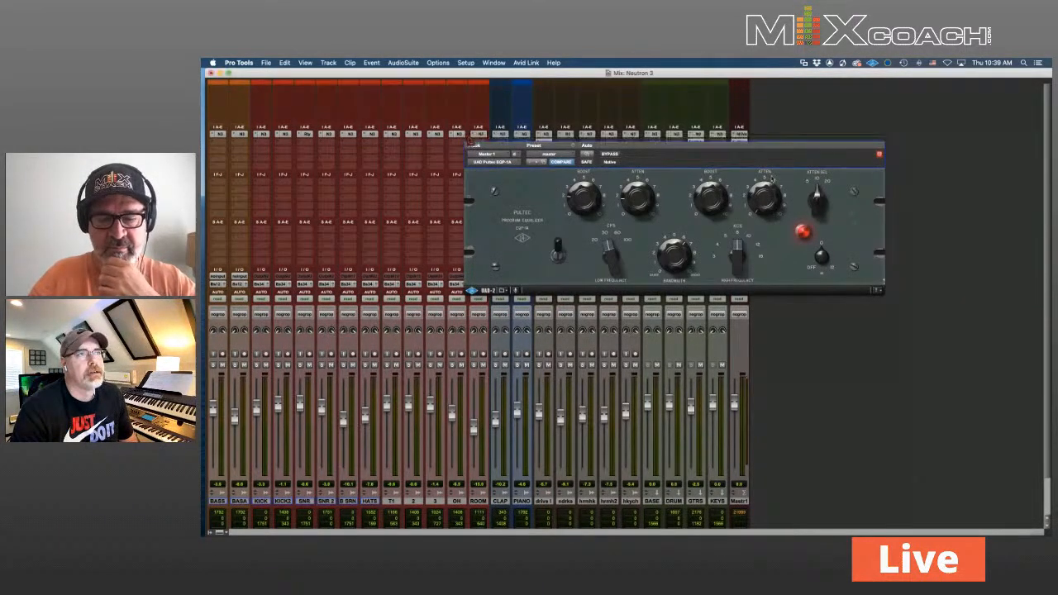
left_click(469, 138)
left_click(738, 166)
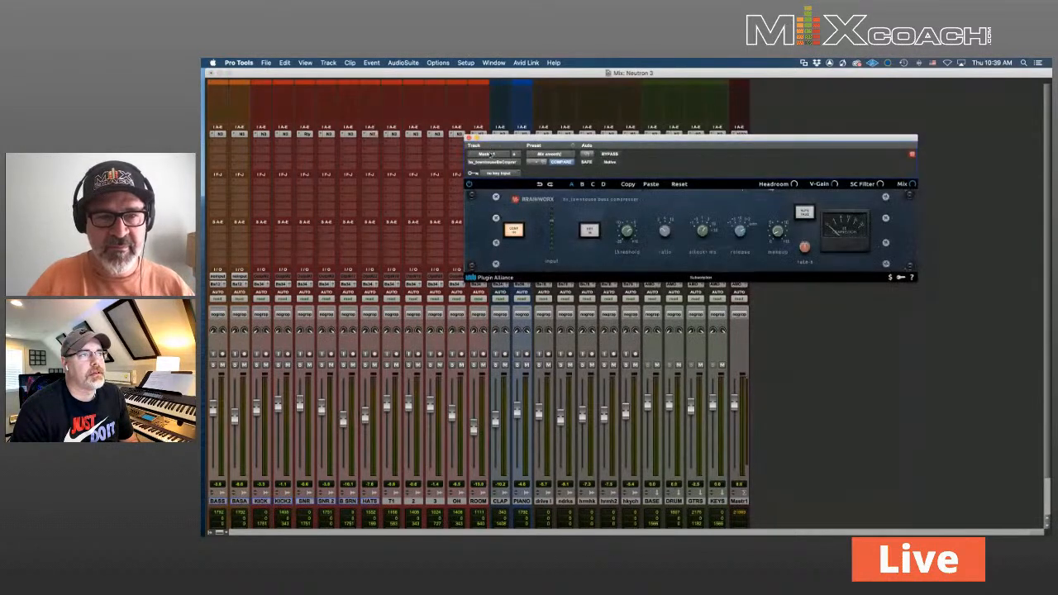
left_click(468, 139)
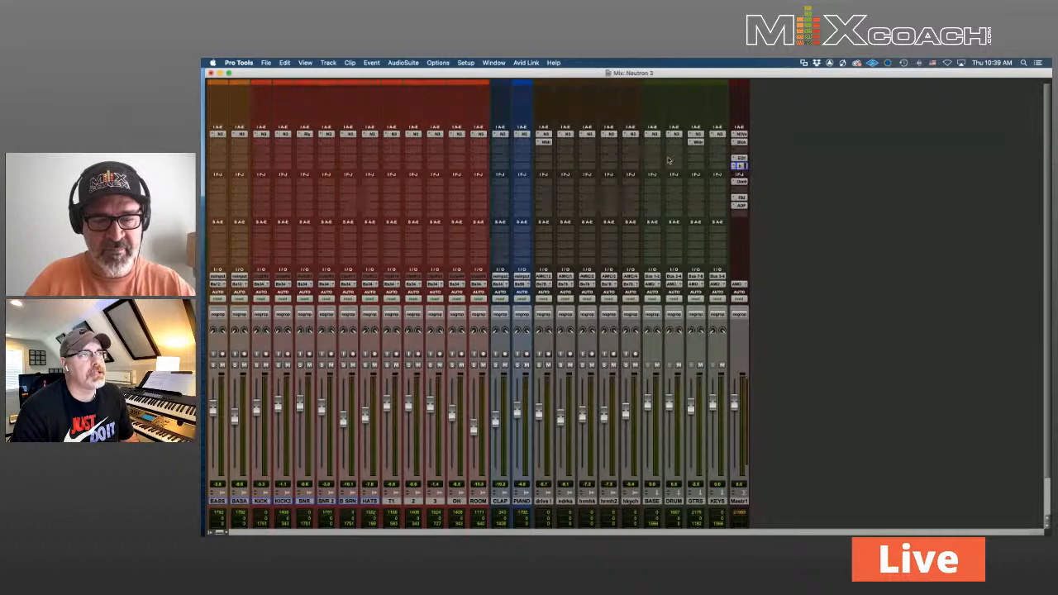
Reopen Ozone, loop section B of reference 'My Body Is Changing 2.0.mp3', and go to Match EQ
left_click(742, 183)
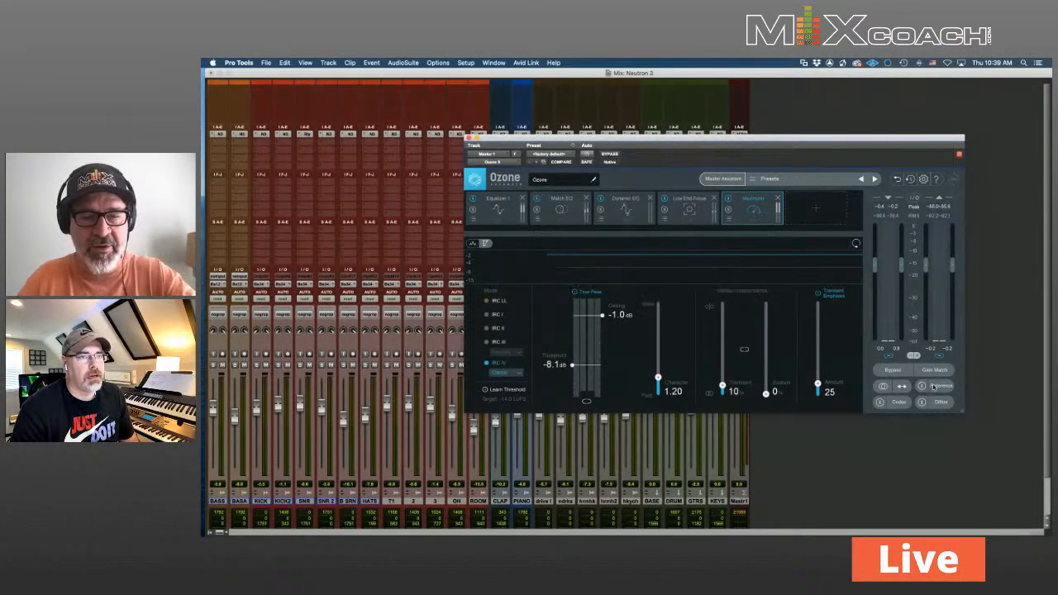
left_click_drag(813, 141, 740, 97)
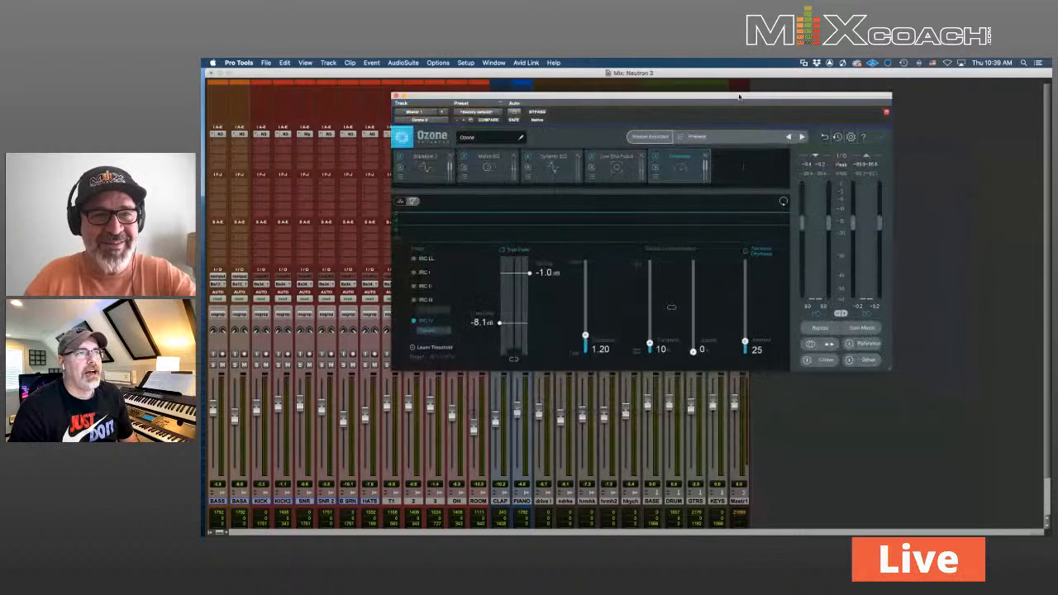
left_click(872, 345)
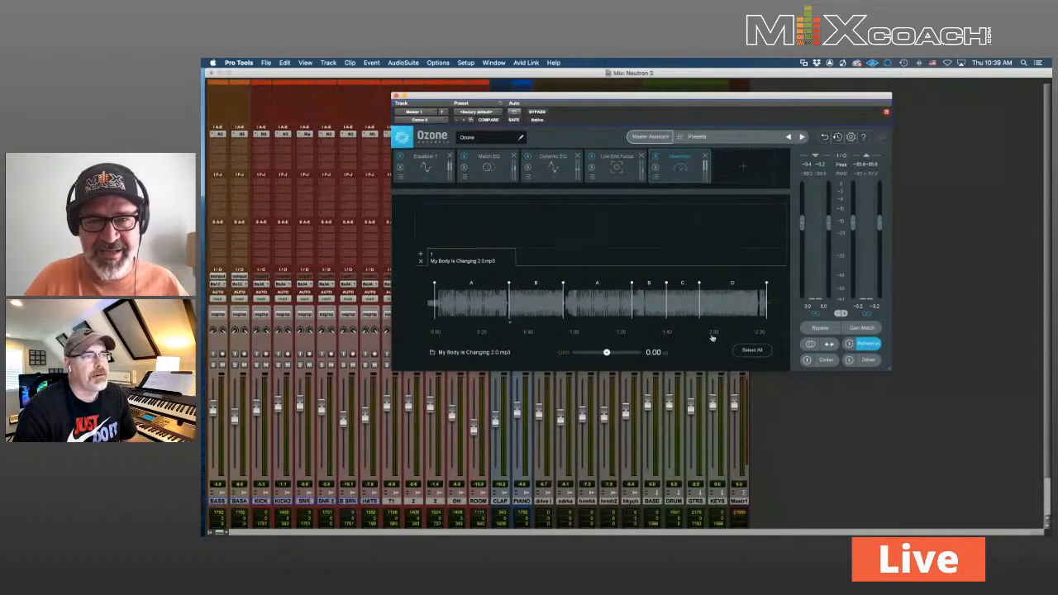
left_click(525, 302)
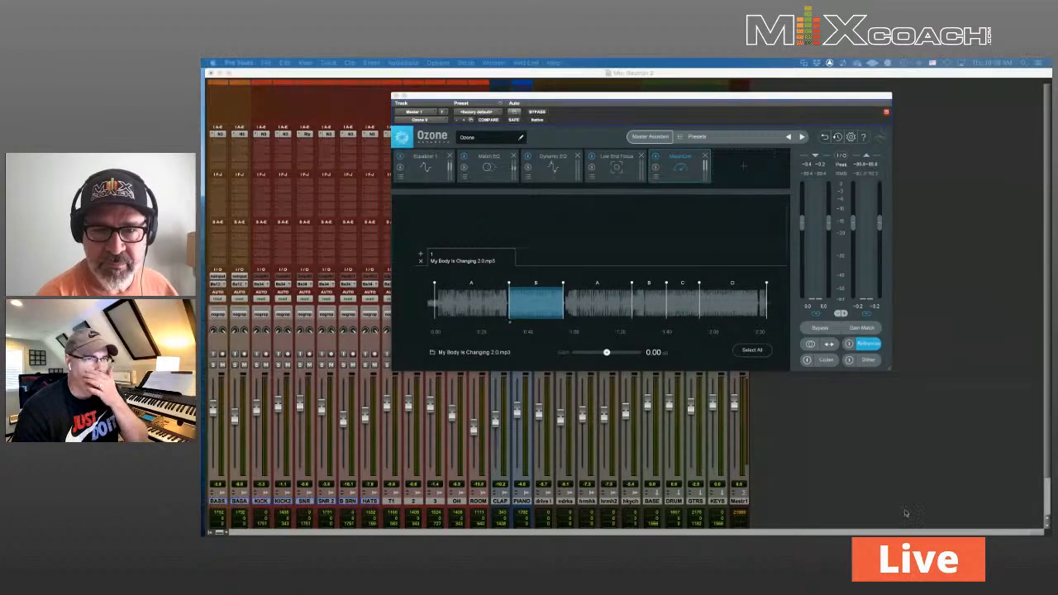
left_click(495, 170)
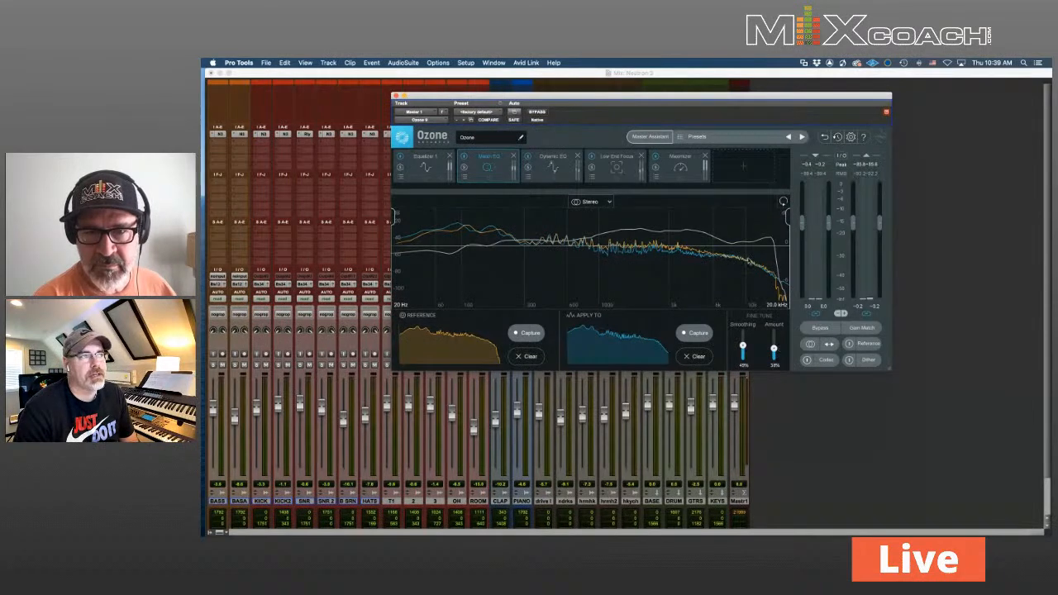
Play the mix, A/B it against the reference track in Ozone, then stop and close Ozone
left_click(830, 345)
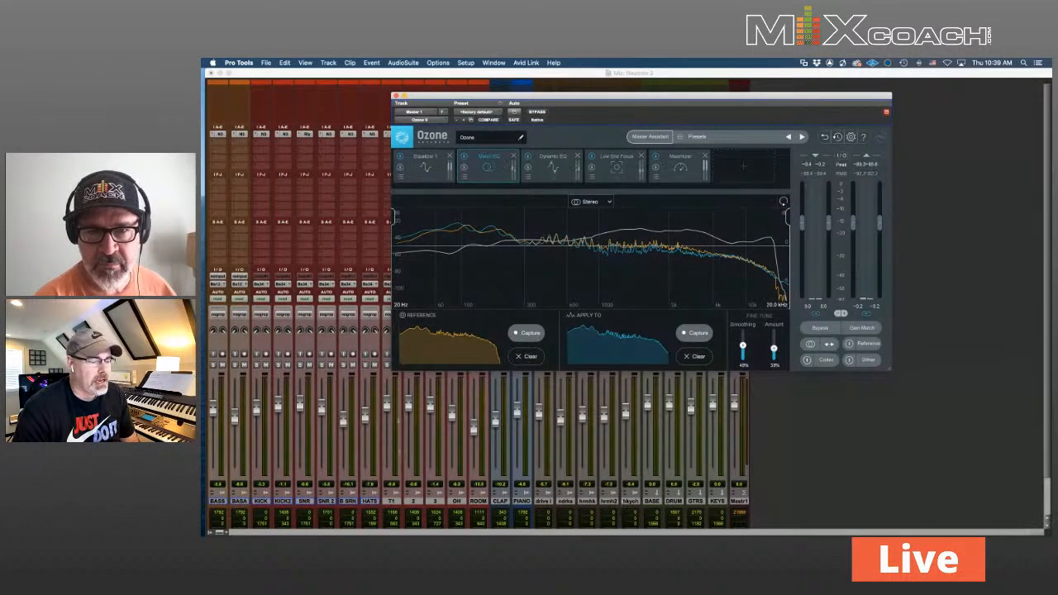
key("space")
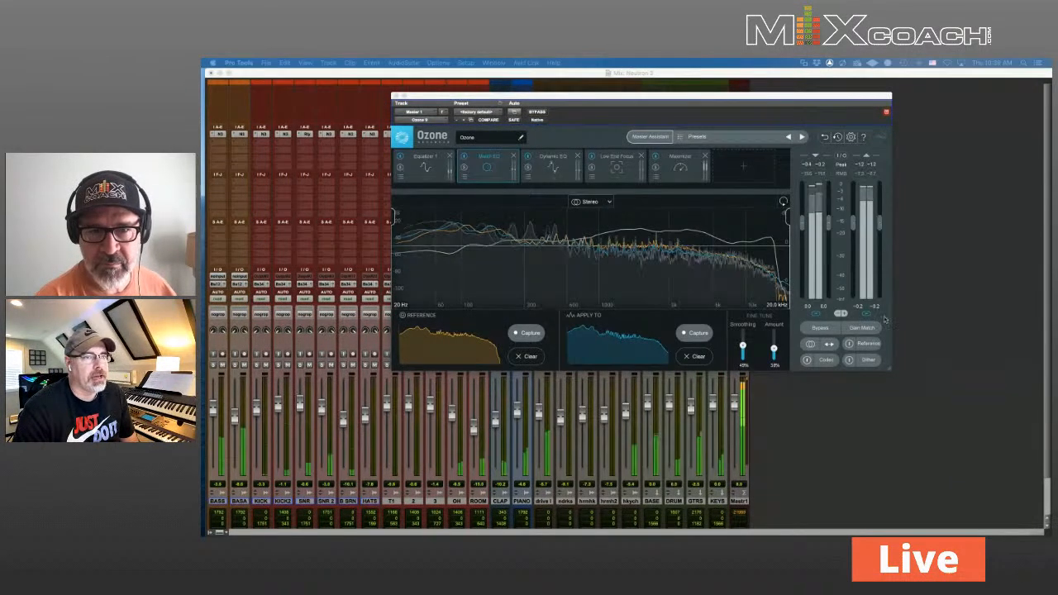
left_click(849, 345)
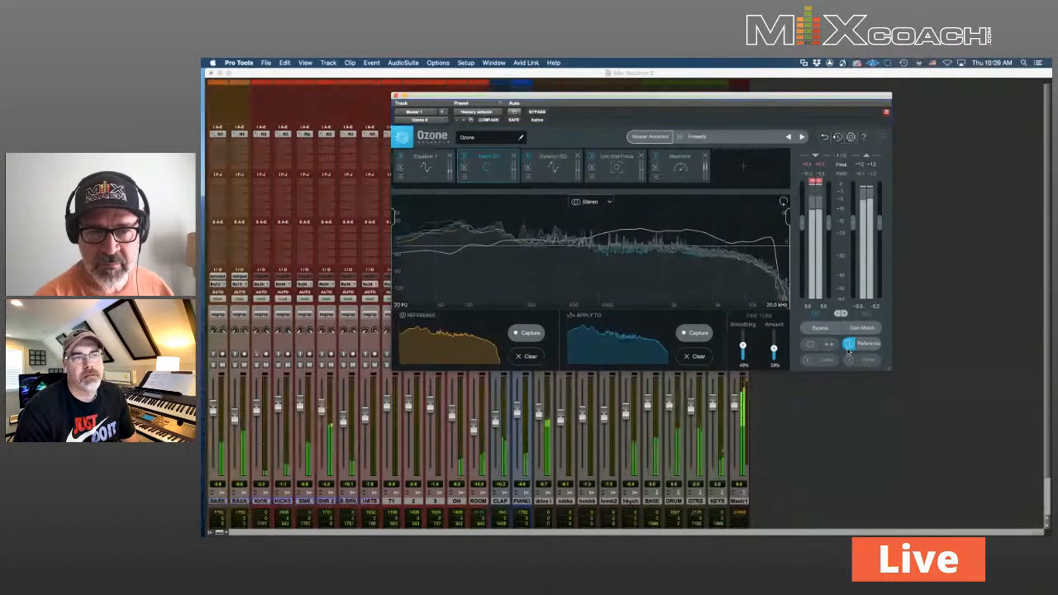
left_click(849, 345)
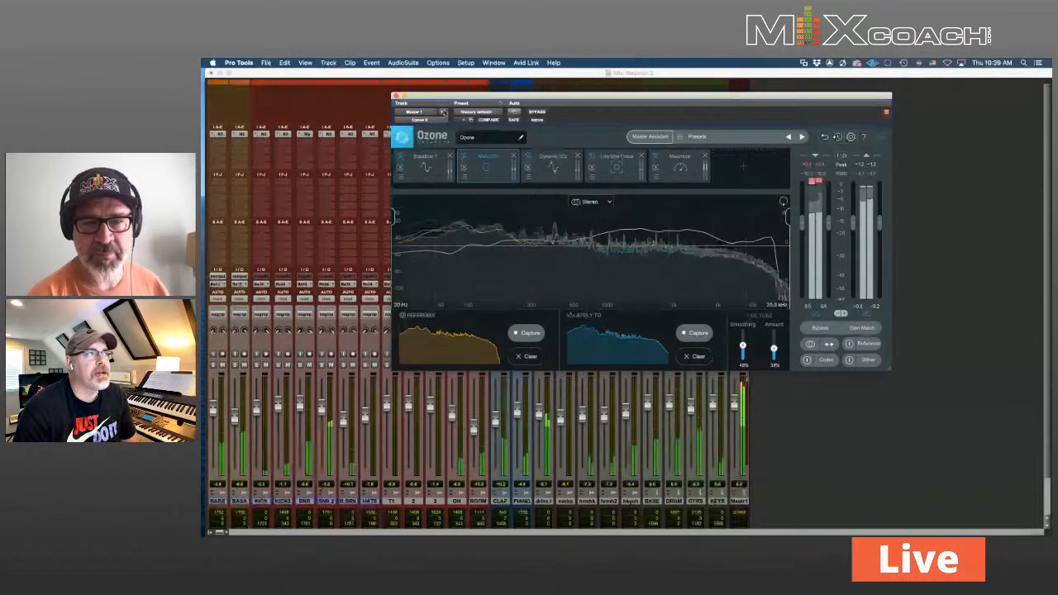
key("space")
left_click(396, 95)
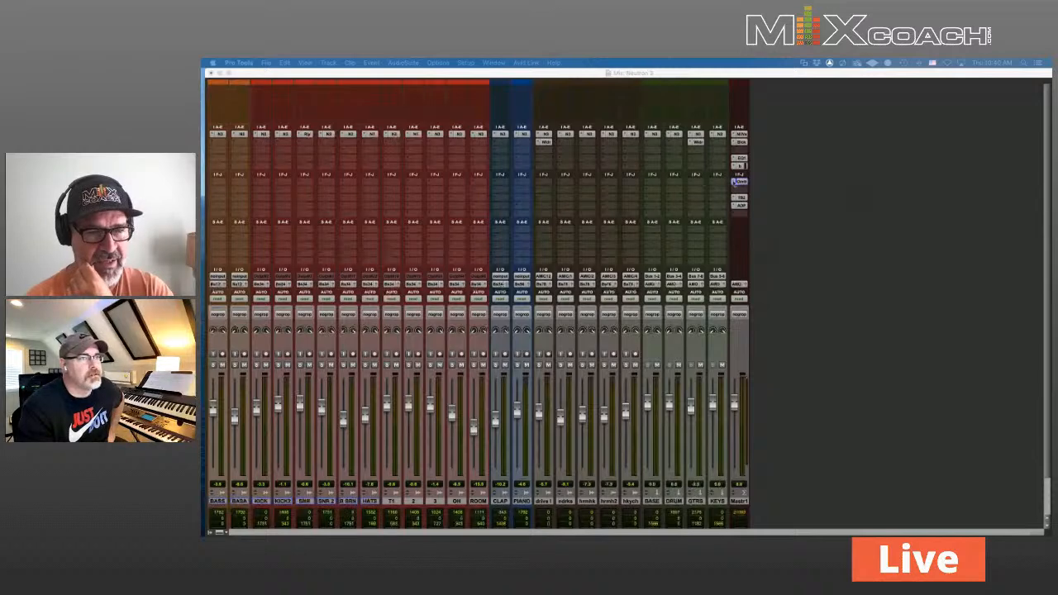
Reopen Ozone on the master, A/B against the reference file, then return to Match EQ
left_click(741, 183)
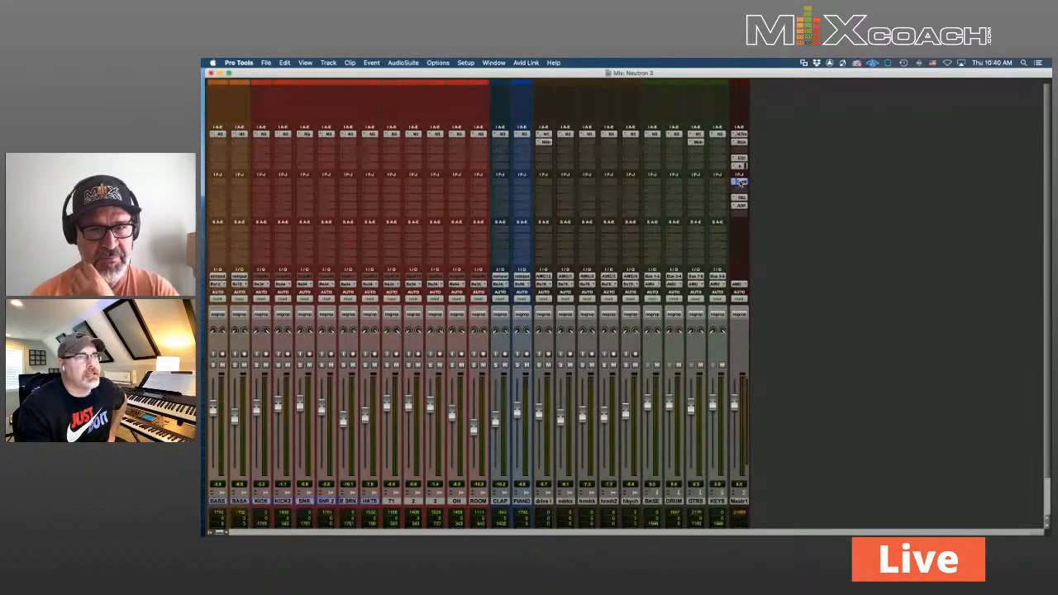
left_click(741, 183)
left_click_drag(742, 101, 635, 121)
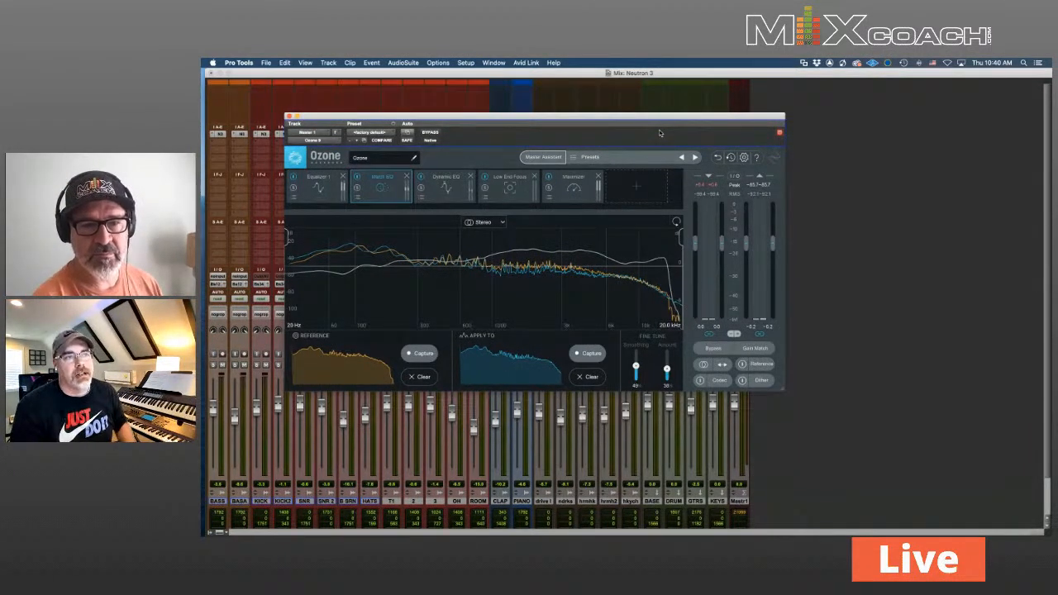
left_click(762, 365)
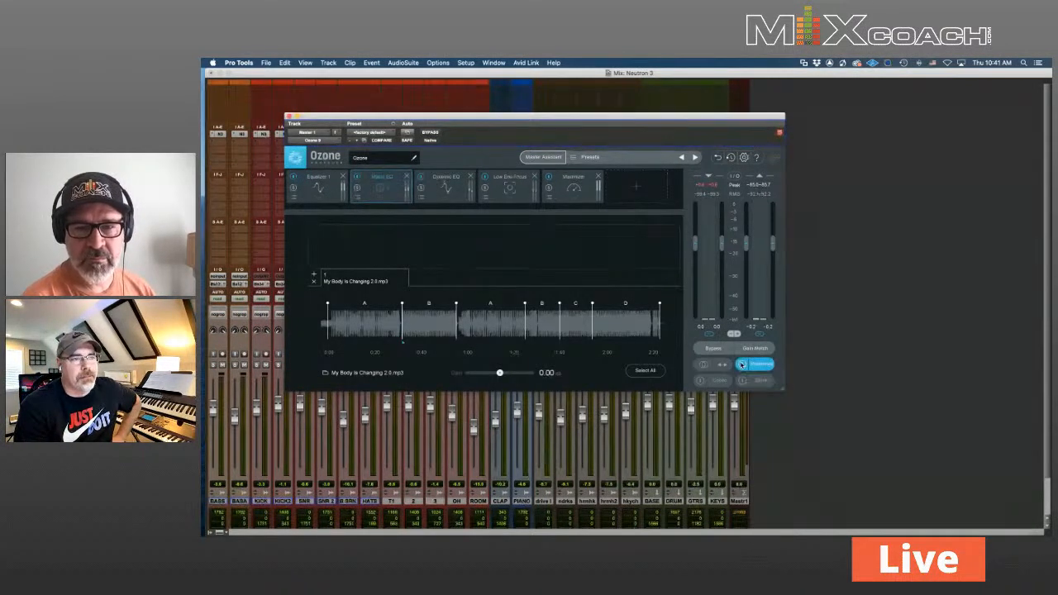
left_click(742, 364)
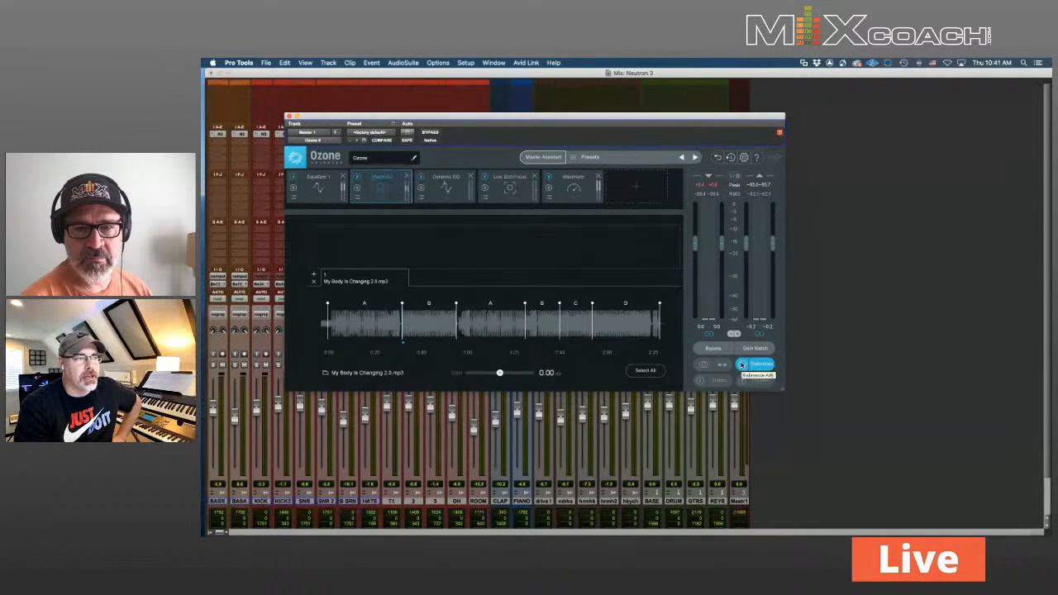
left_click(754, 365)
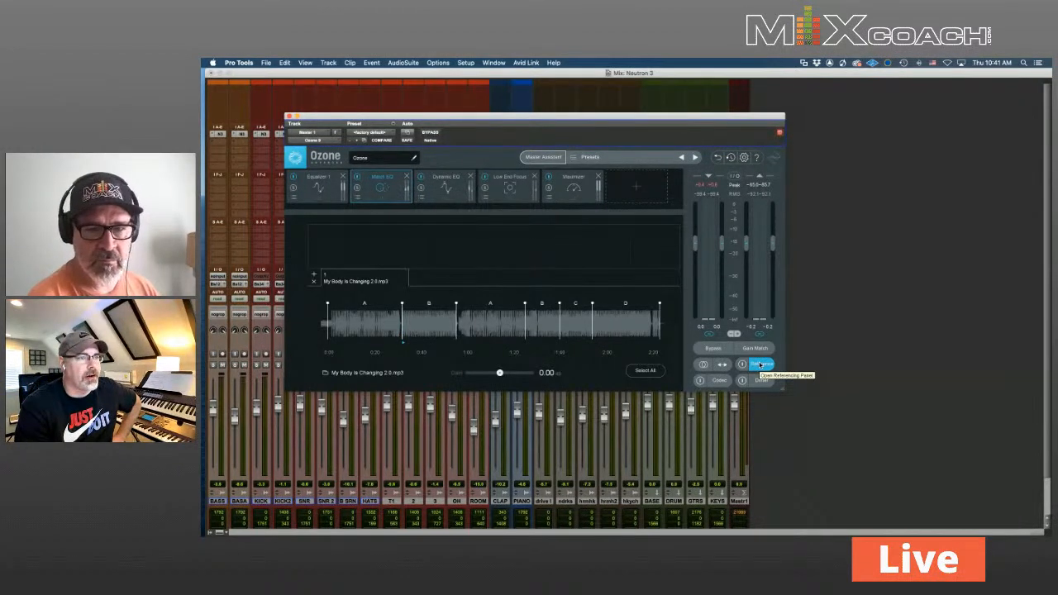
left_click(760, 365)
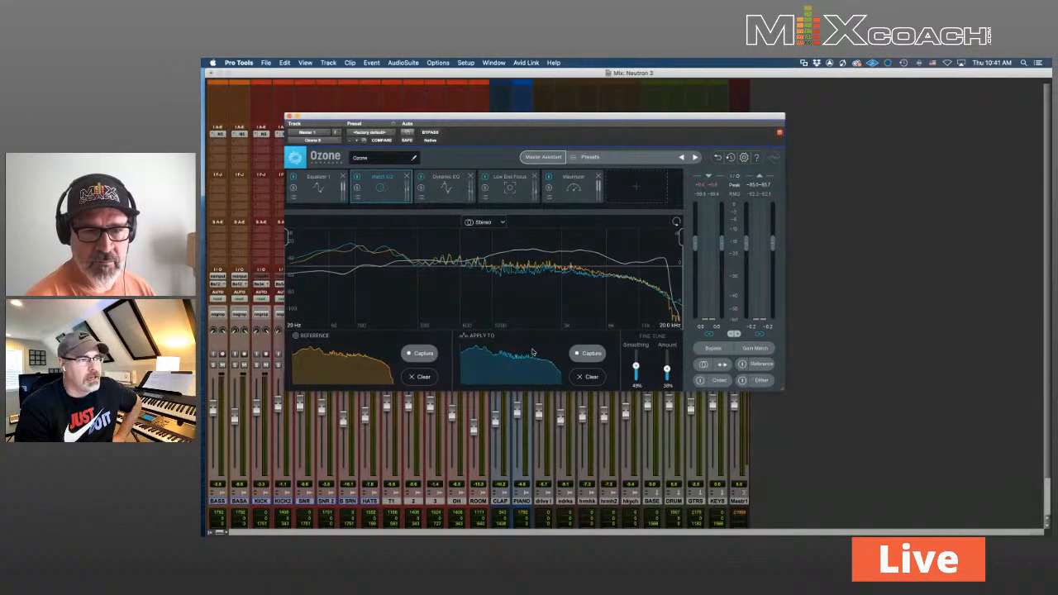
Set Match EQ smoothing to 32% and adjust the match Amount strength
mouse_move(636, 365)
left_mouse_down()
mouse_move(637, 352)
mouse_move(635, 372)
left_mouse_up()
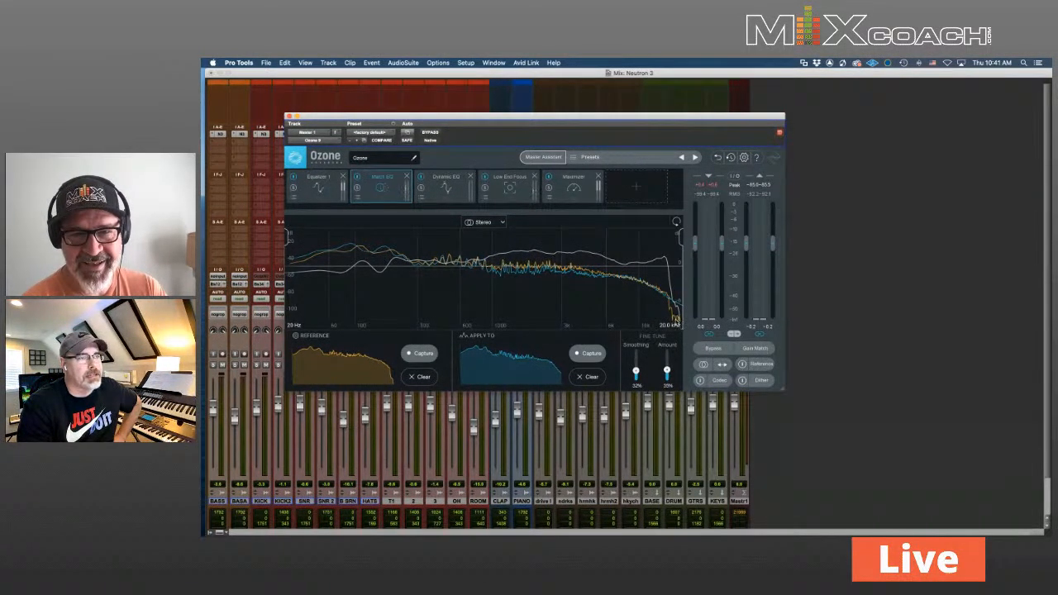
left_click_drag(667, 372, 668, 370)
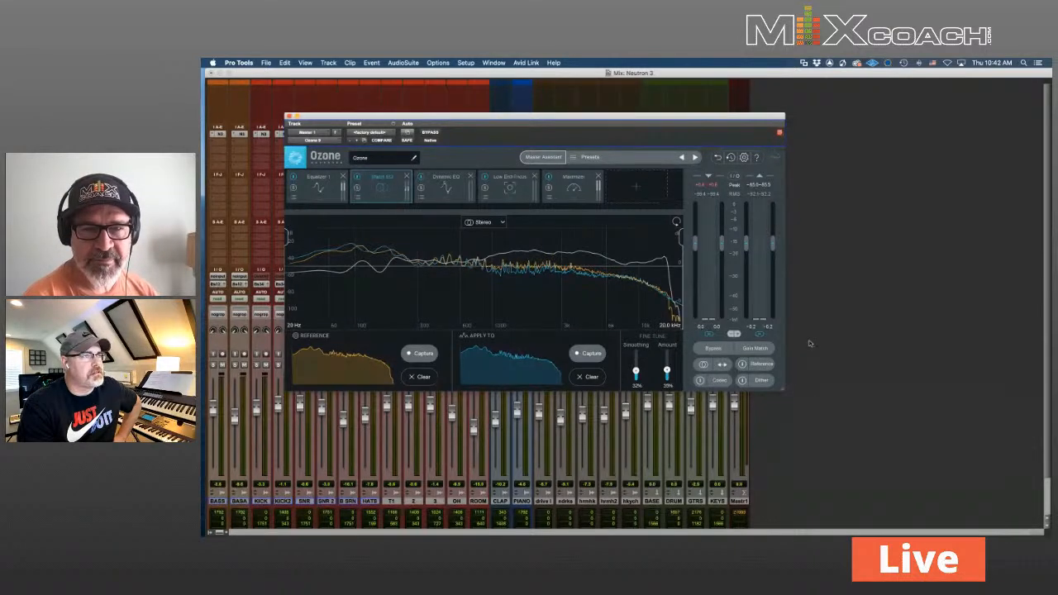
Set Low End Focus contrast to 26.0% and bring up the Maximizer module
left_click(515, 191)
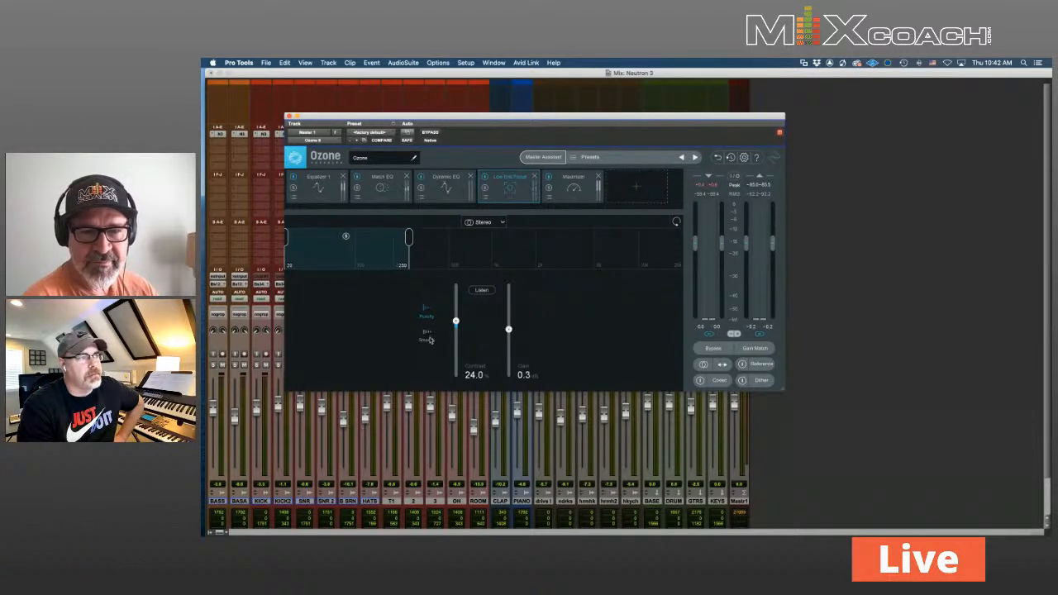
left_click_drag(456, 321, 456, 322)
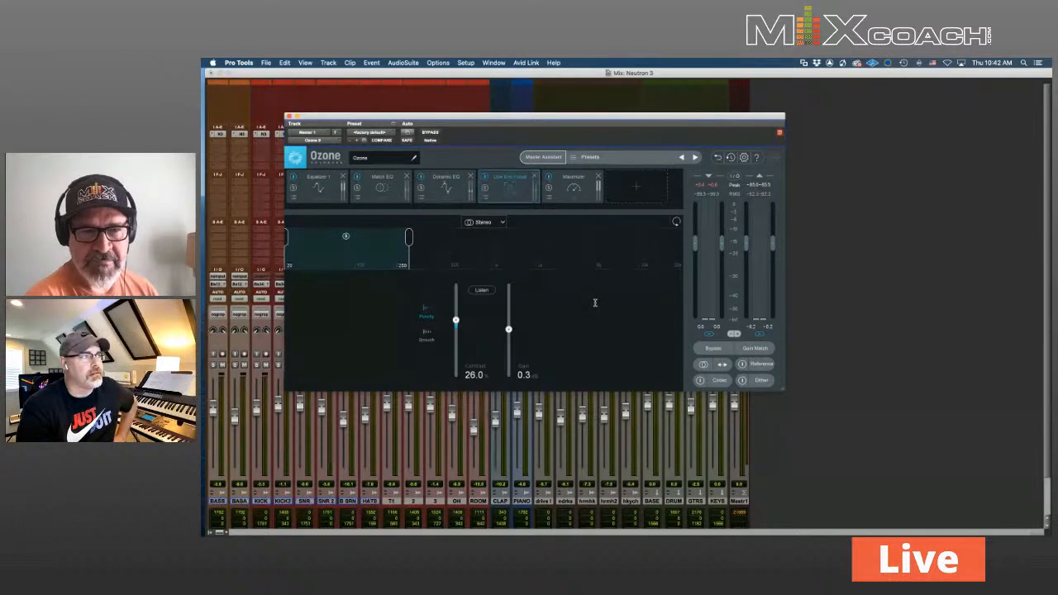
left_click(569, 189)
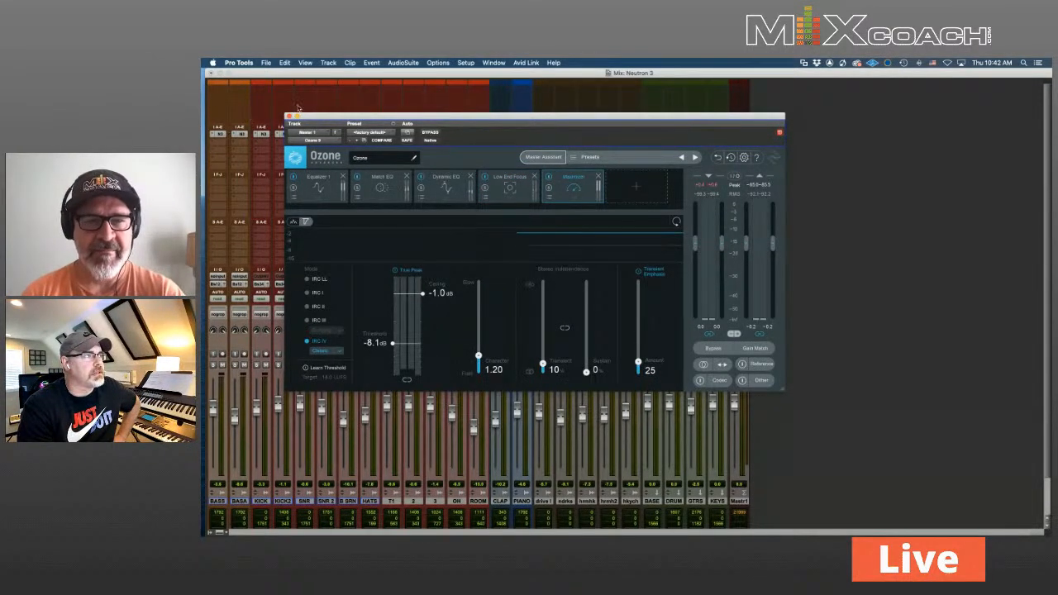
Close Ozone, briefly recheck Neutron on the OH track and Ozone, closing each window
left_click(288, 117)
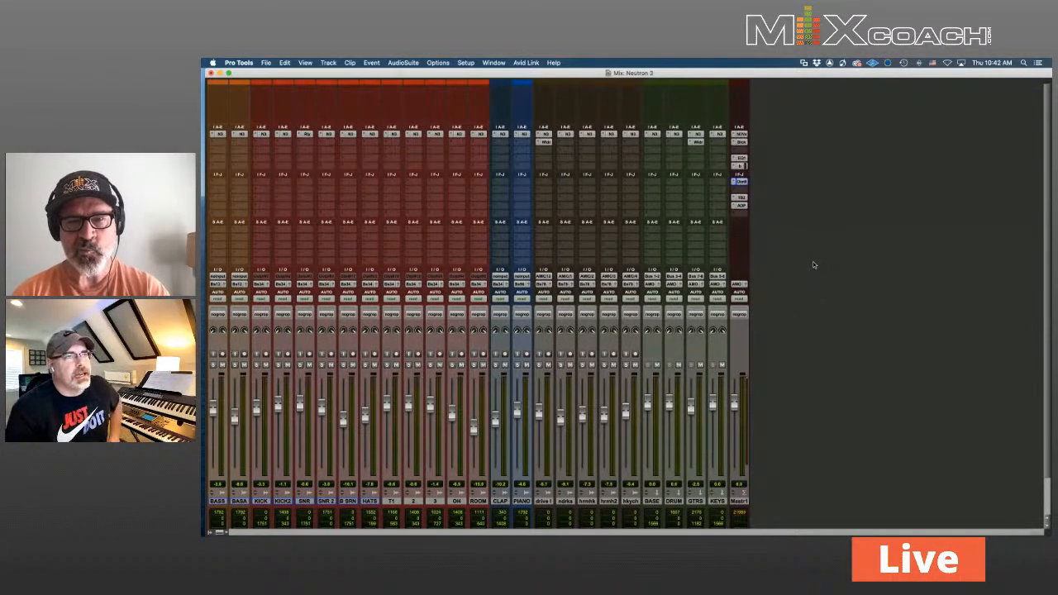
left_click(742, 182)
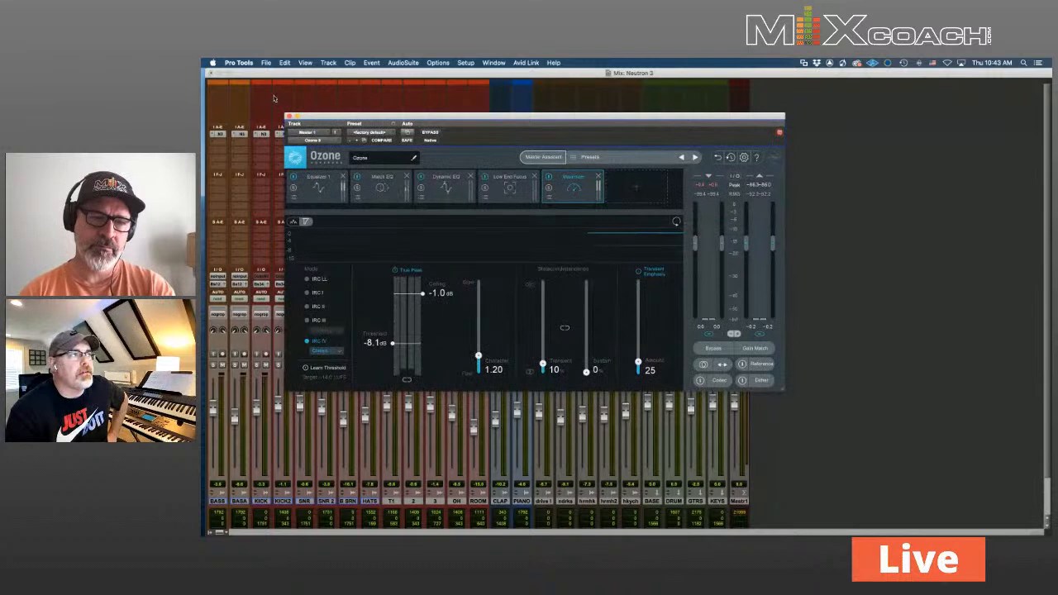
left_click(289, 117)
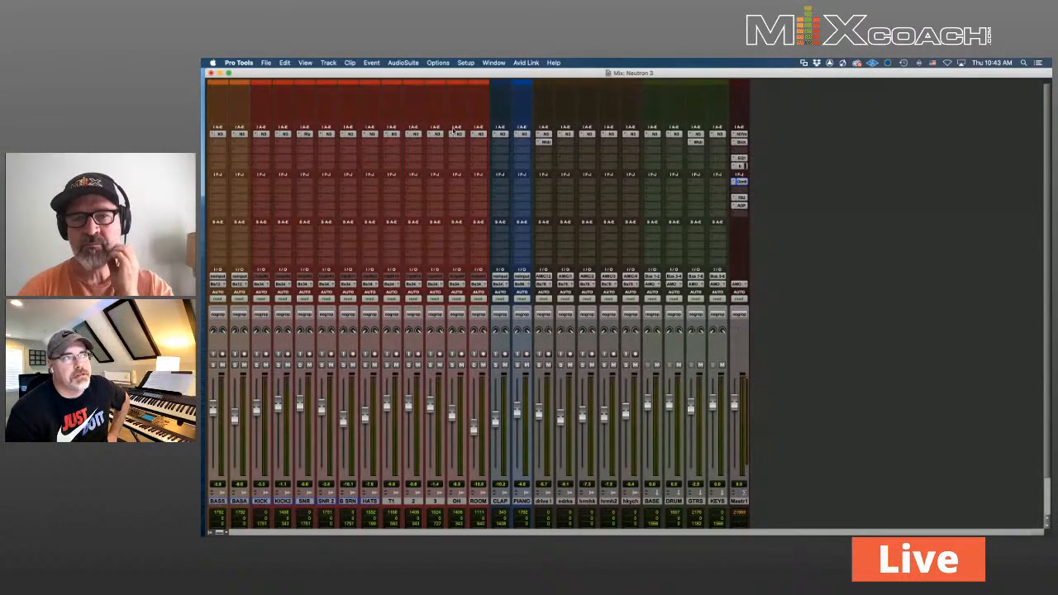
left_click(455, 132)
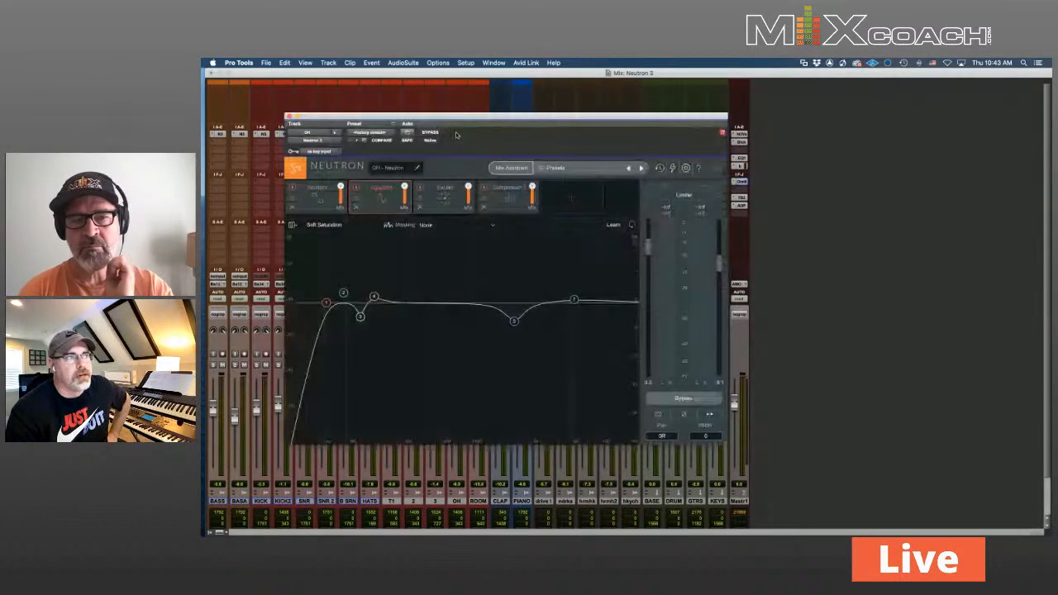
left_click(289, 116)
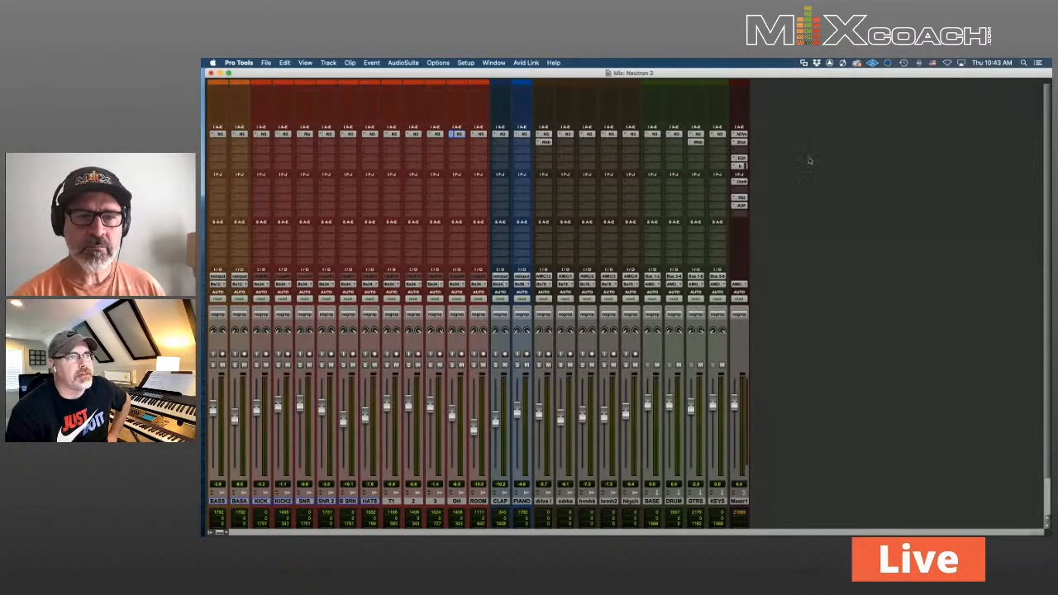
left_click(741, 182)
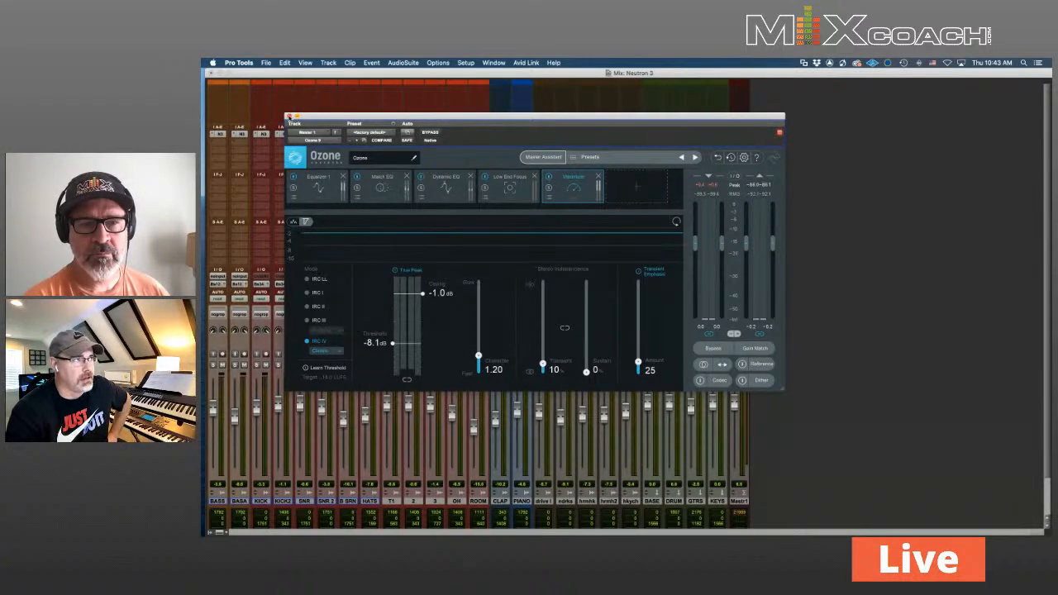
left_click(289, 117)
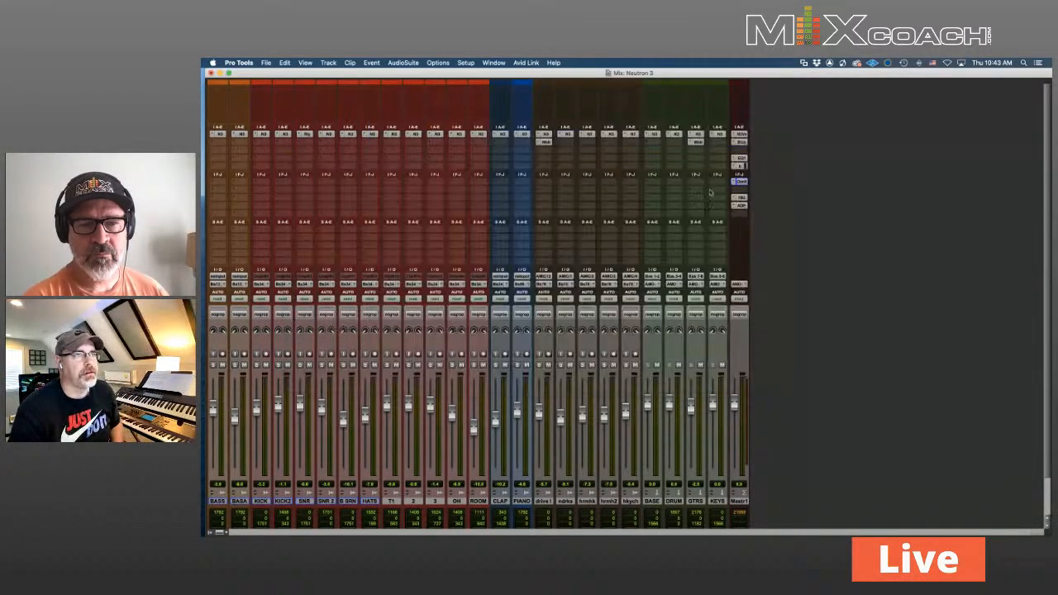